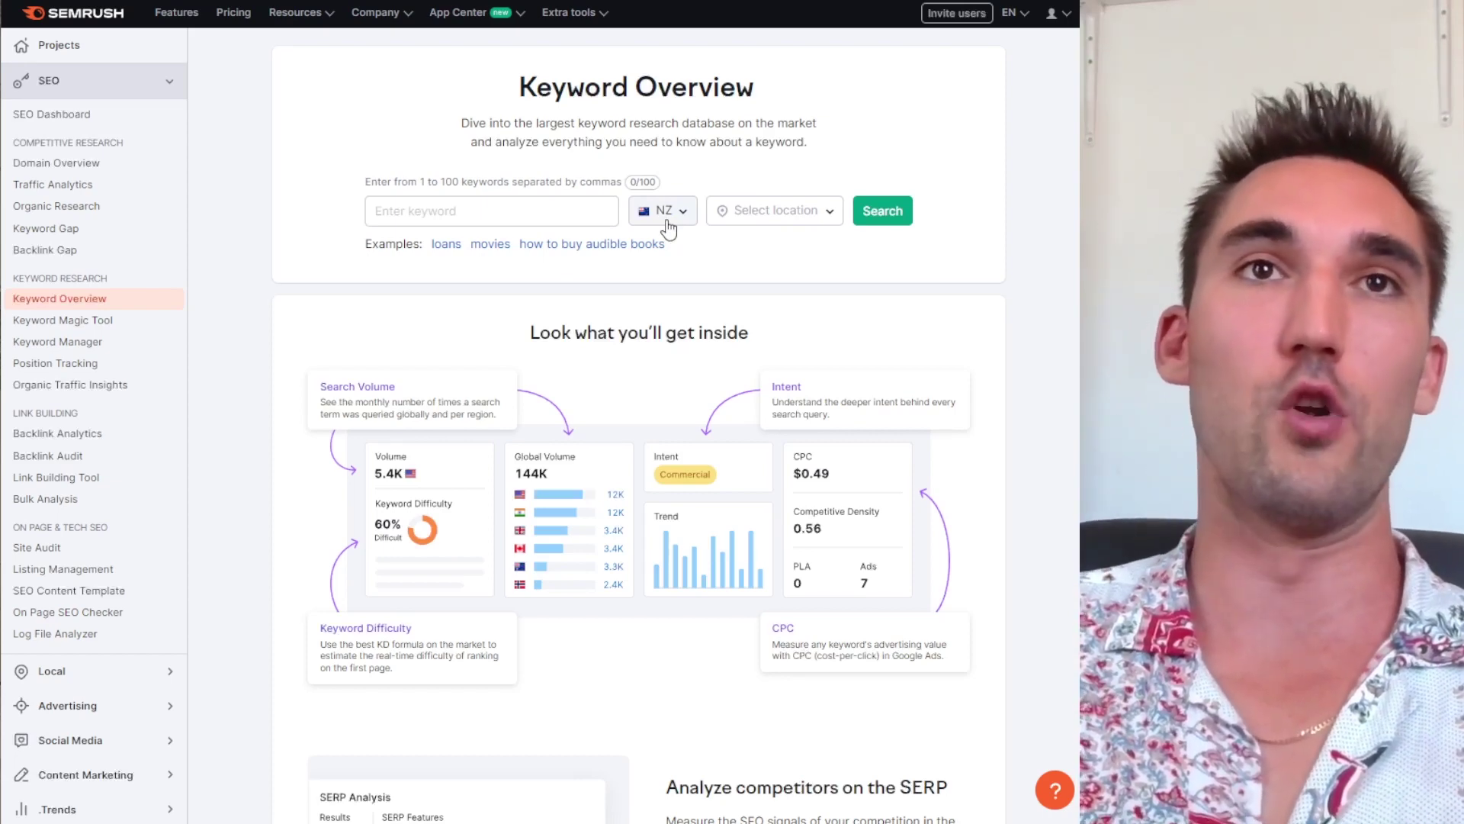
Switch the keyword database from New Zealand to United States.
{"action": "left_click", "coordinate": [521, 219]}
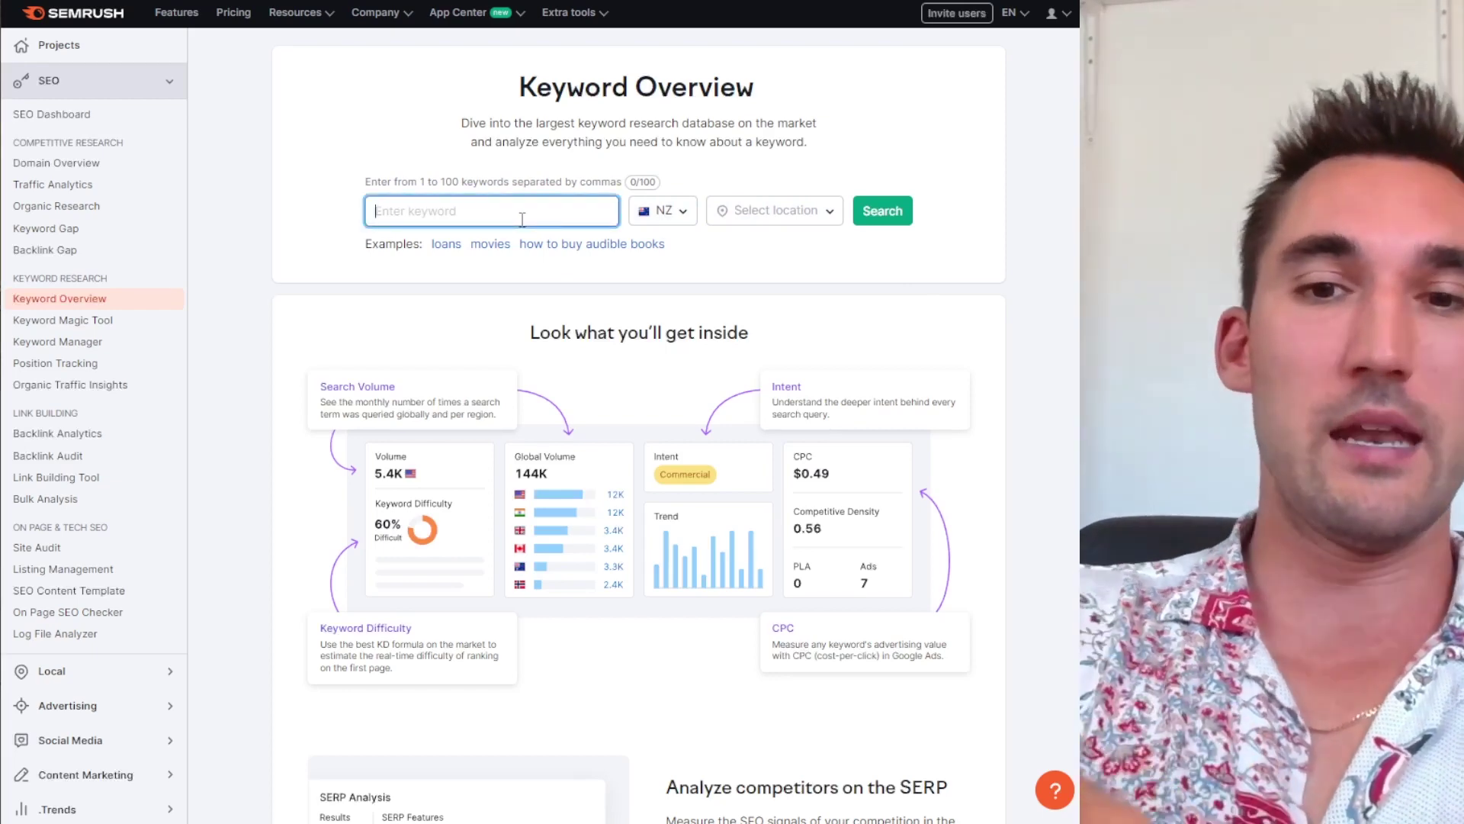
{"action": "left_click", "coordinate": [668, 213]}
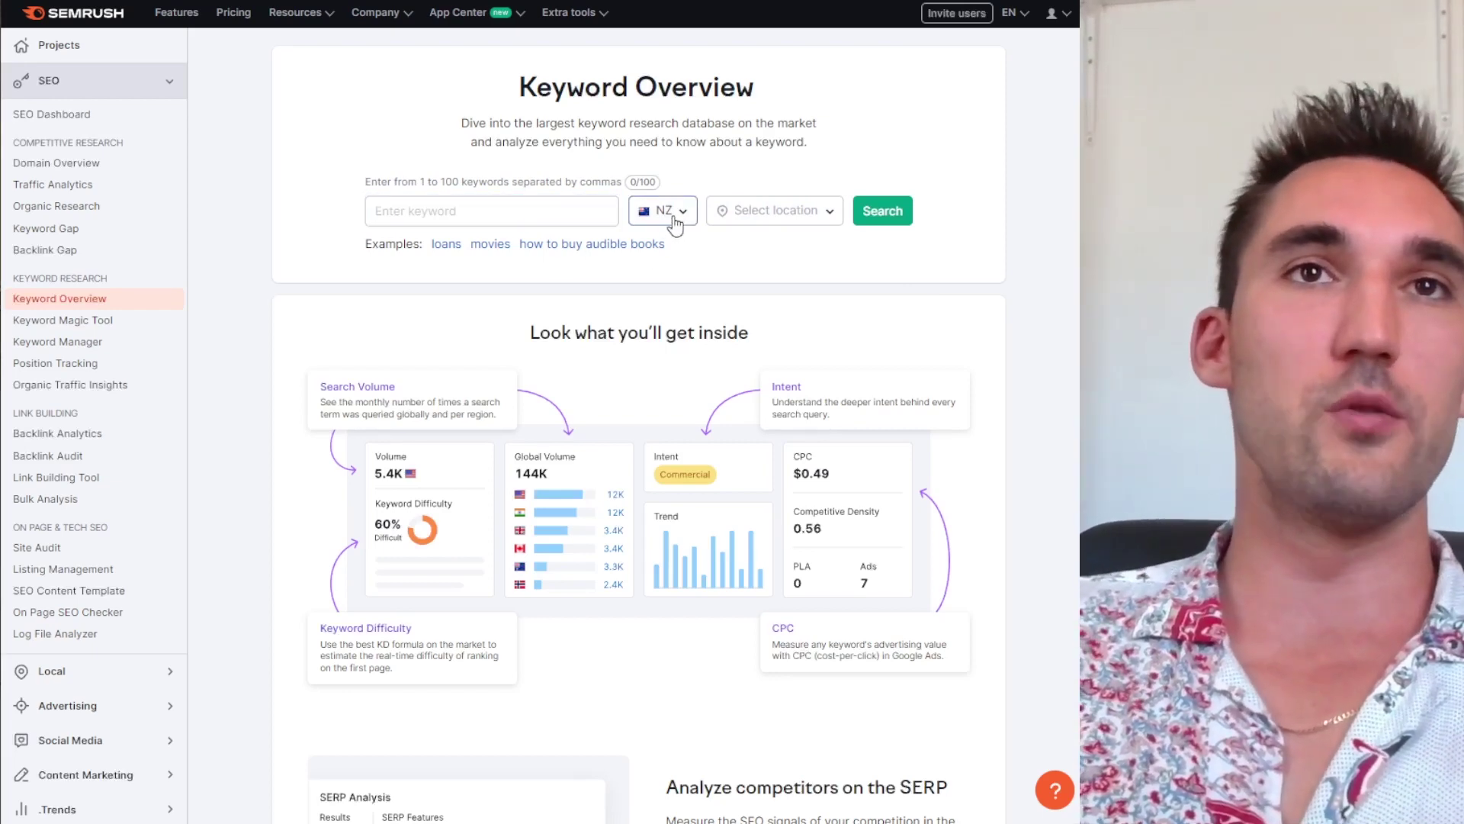
{"action": "scroll", "coordinate": [602, 343], "scroll_direction": "down", "scroll_amount": 5}
{"action": "scroll", "coordinate": [607, 371], "scroll_direction": "down", "scroll_amount": 10}
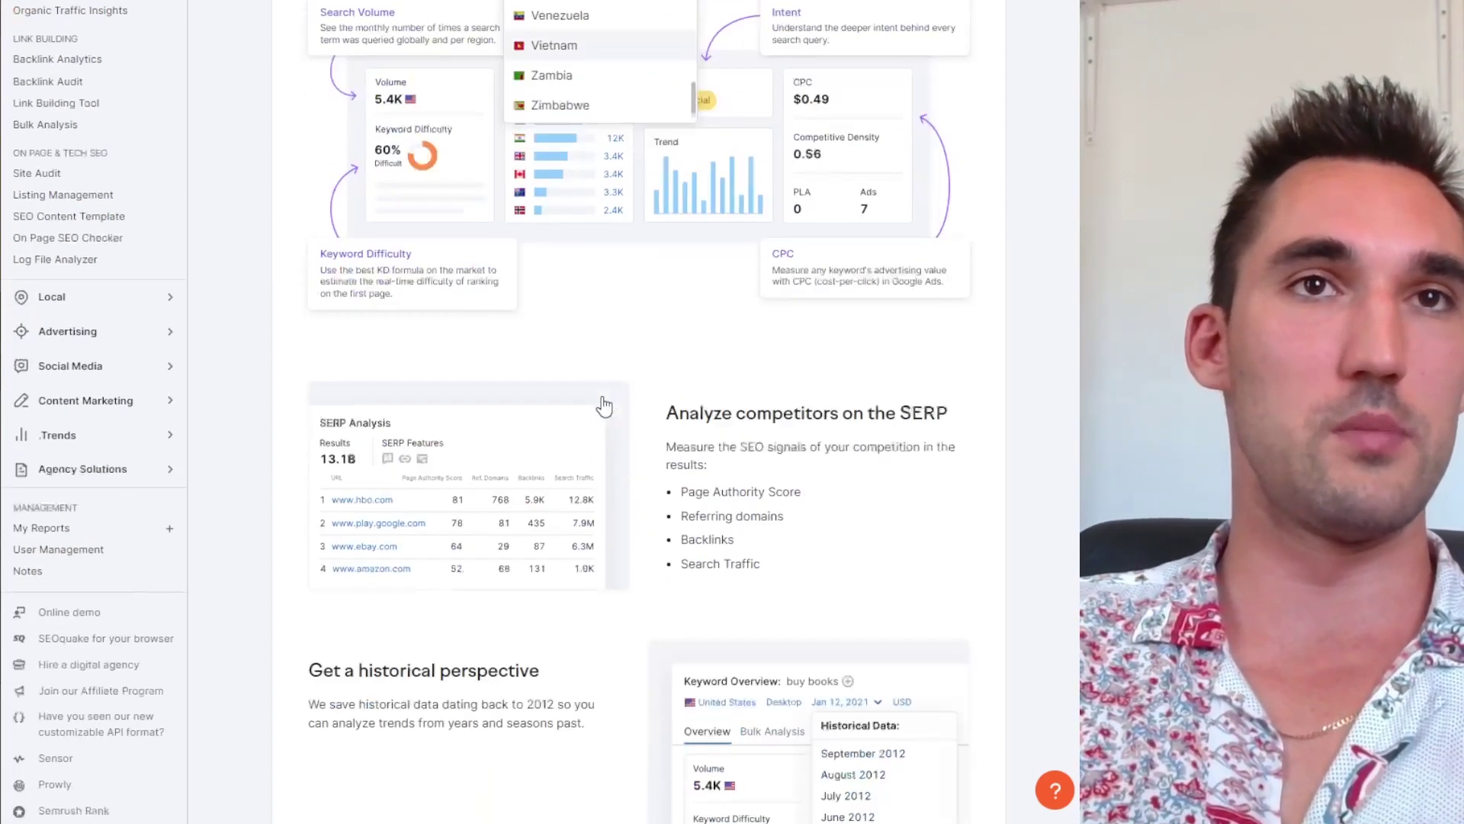
{"action": "scroll", "coordinate": [600, 427], "scroll_direction": "up", "scroll_amount": 10}
{"action": "scroll", "coordinate": [591, 412], "scroll_direction": "down", "scroll_amount": 6}
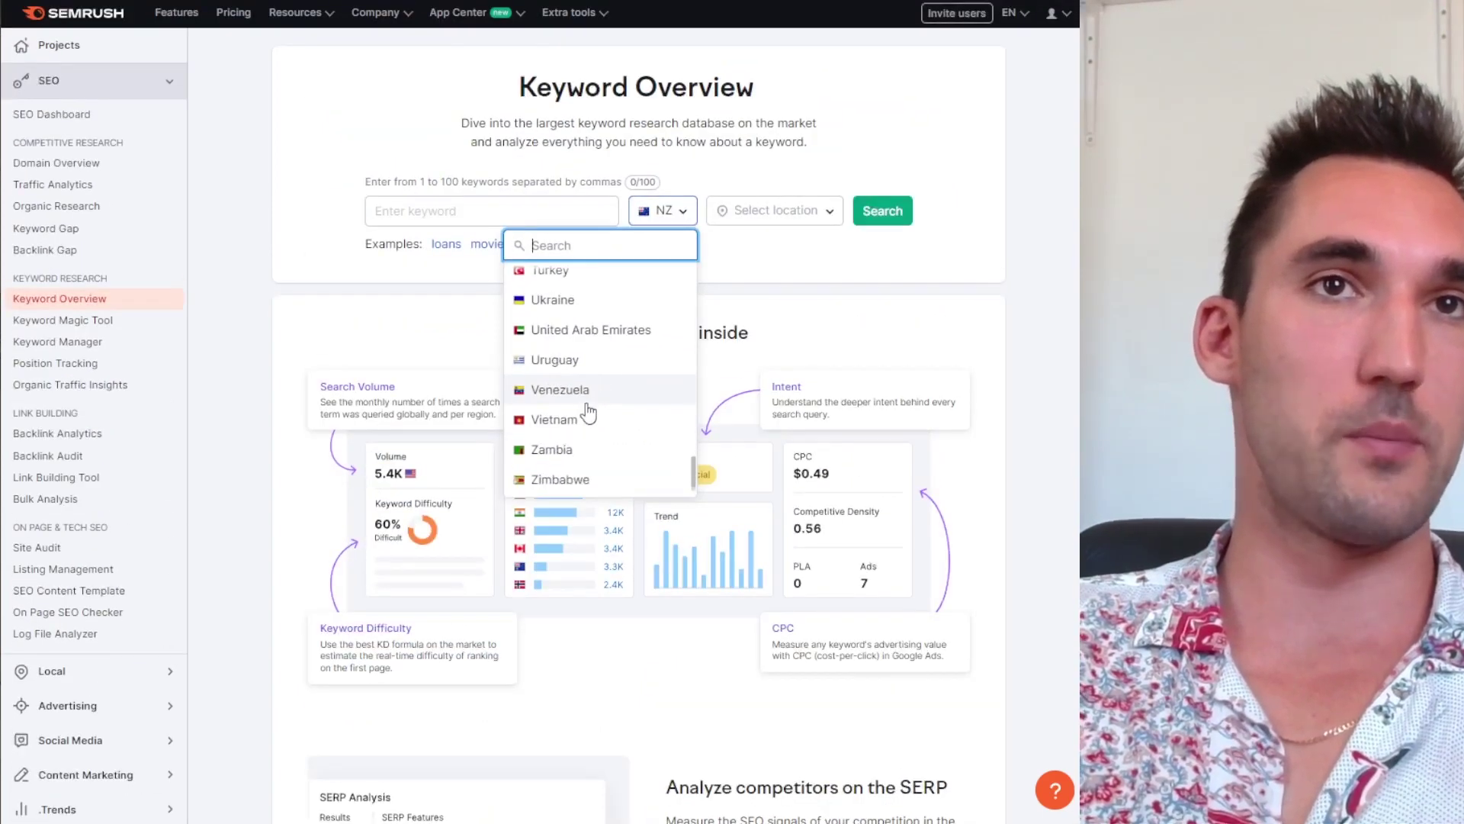
{"action": "type", "text": "unit"}
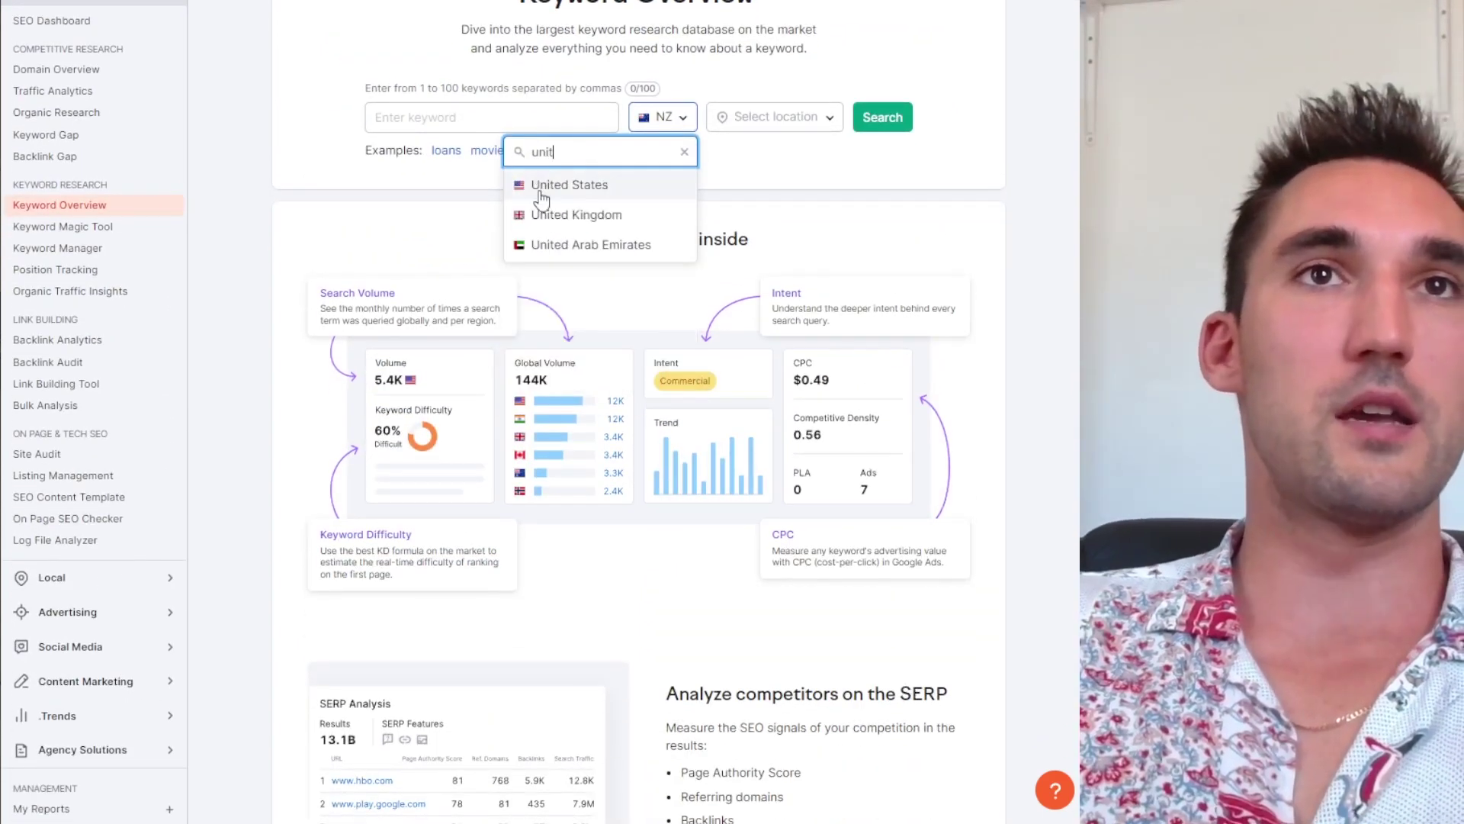
{"action": "left_click", "coordinate": [539, 188]}
Run the Keyword Overview for 'plumbers'.
{"action": "left_click", "coordinate": [514, 115]}
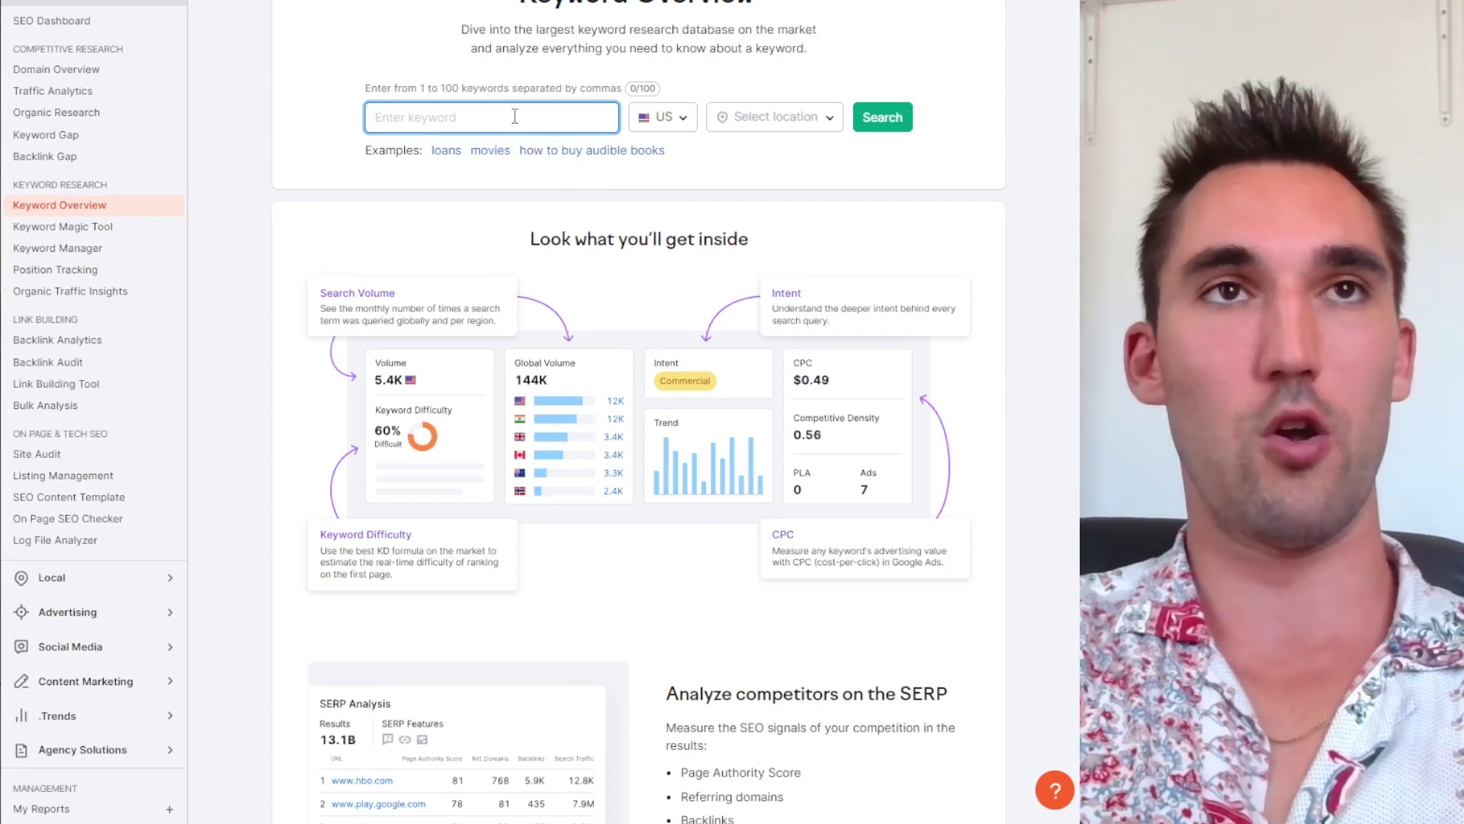
{"action": "type", "text": "plumbers"}
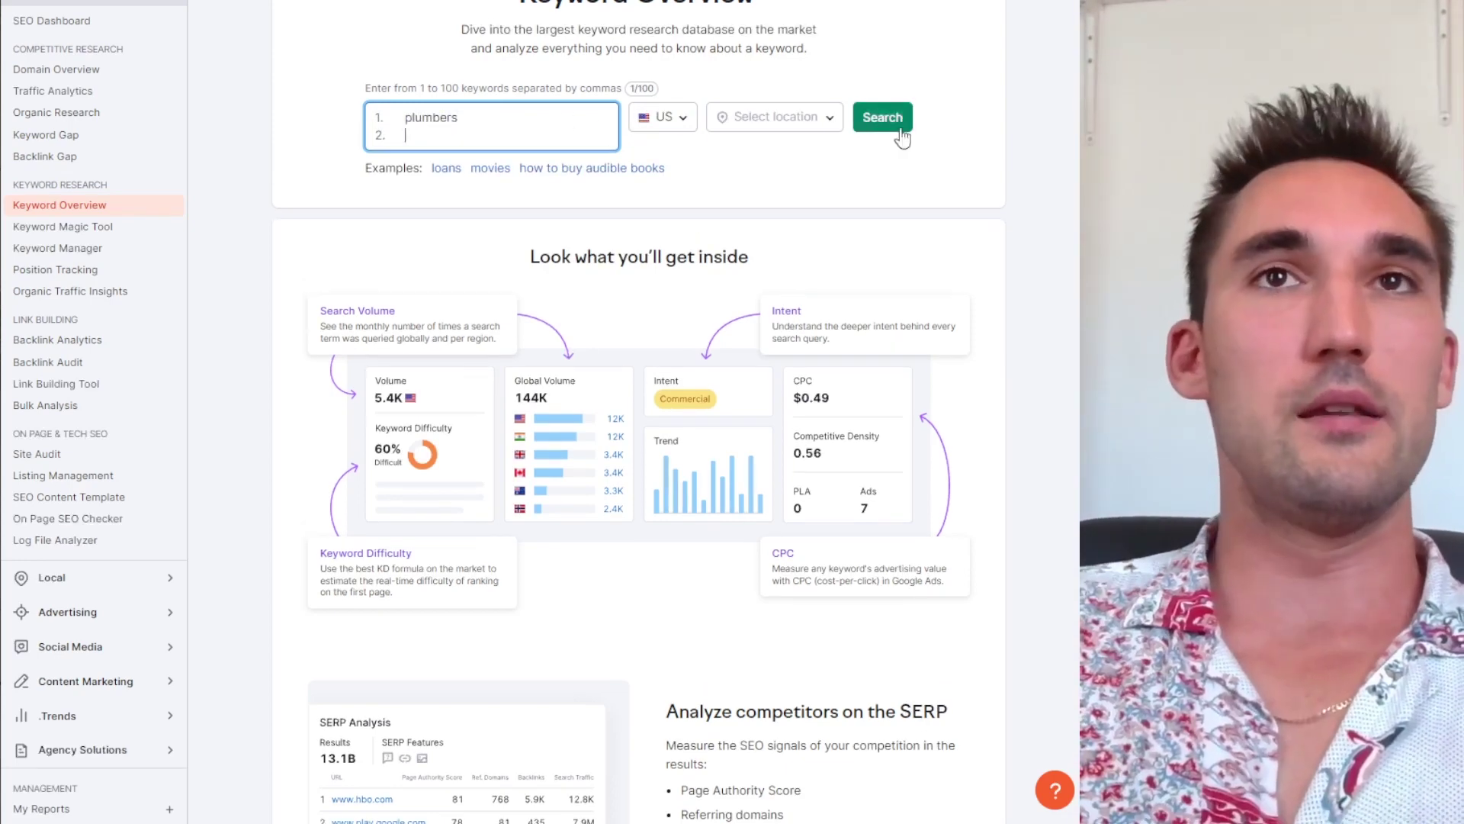
{"action": "left_click", "coordinate": [883, 117]}
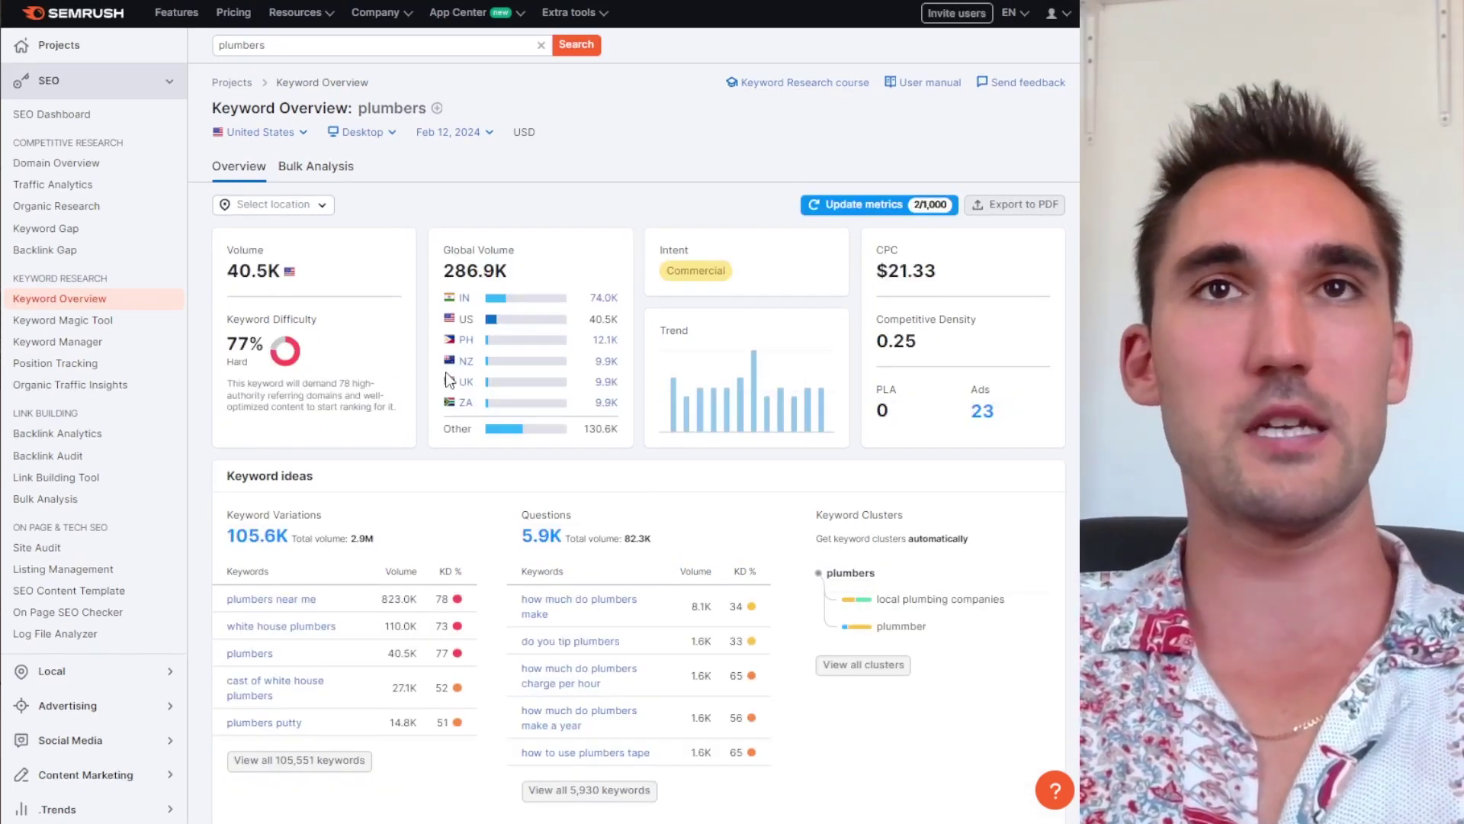
Emphasise the 77% Hard keyword difficulty for plumbers.
{"action": "scroll", "coordinate": [726, 245], "scroll_direction": "down", "scroll_amount": 12}
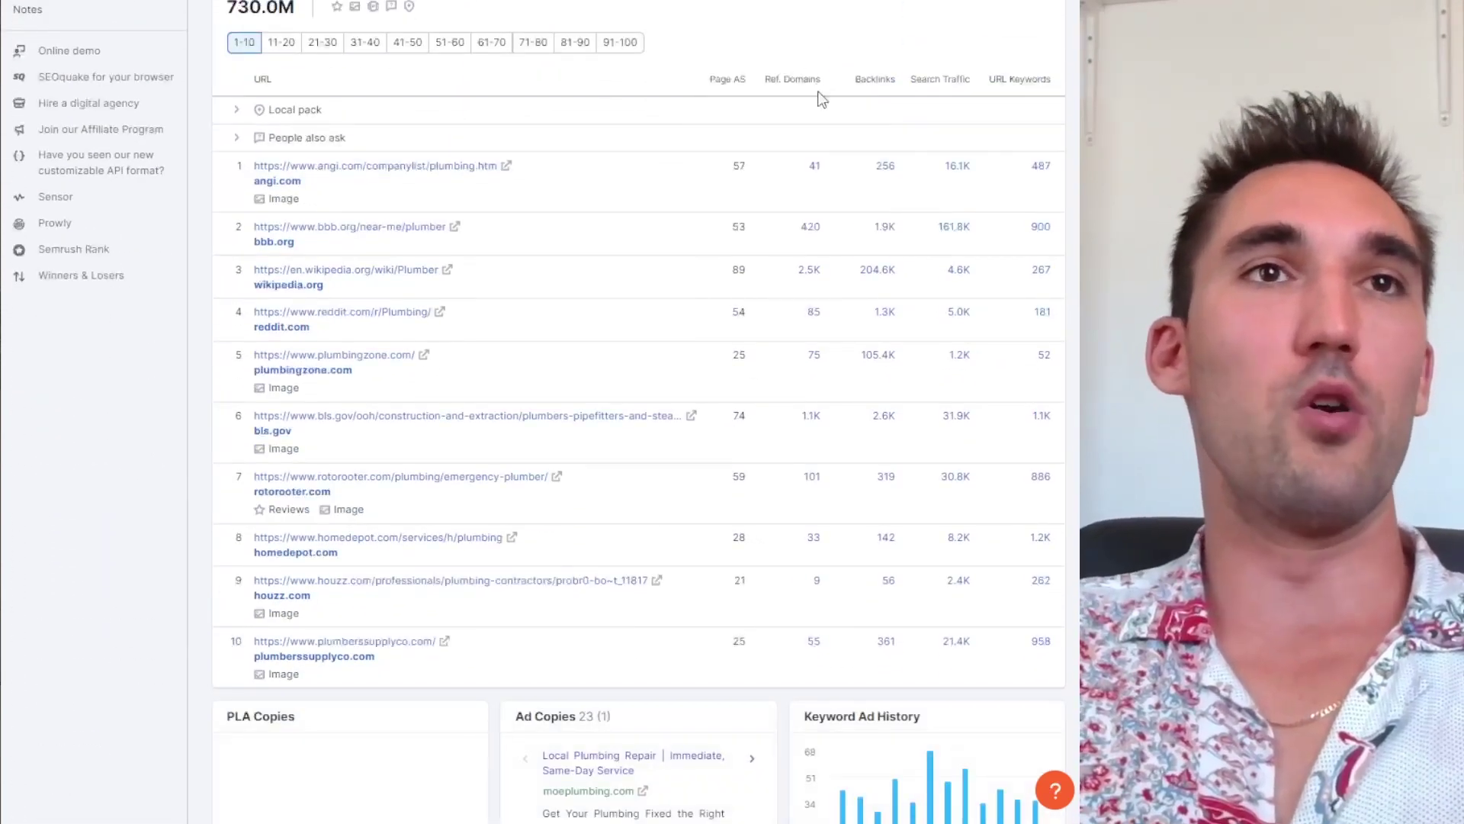
{"action": "mouse_move", "coordinate": [821, 78]}
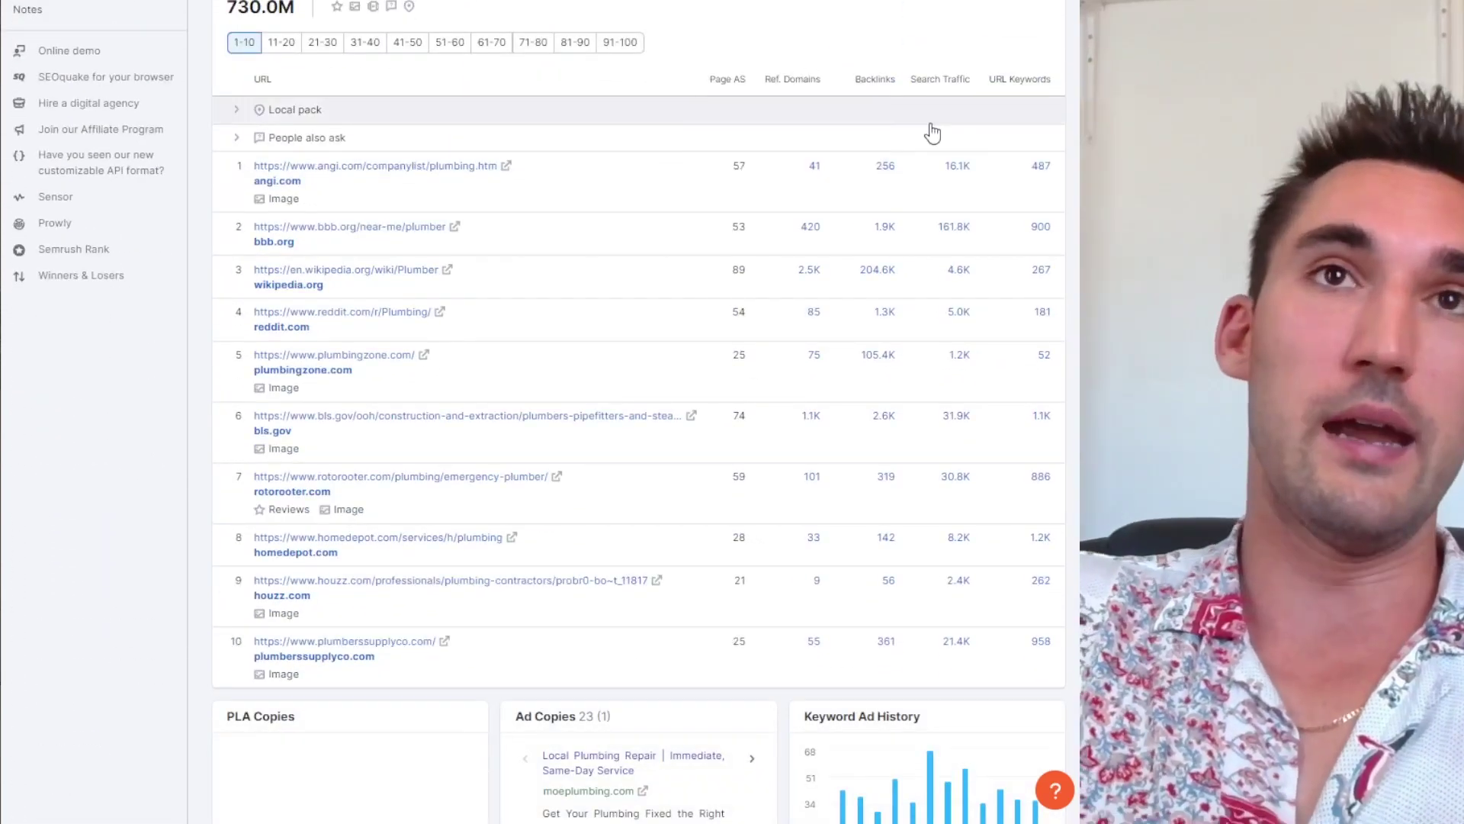
{"action": "scroll", "coordinate": [773, 303], "scroll_direction": "up", "scroll_amount": 4}
{"action": "scroll", "coordinate": [655, 351], "scroll_direction": "up", "scroll_amount": 10}
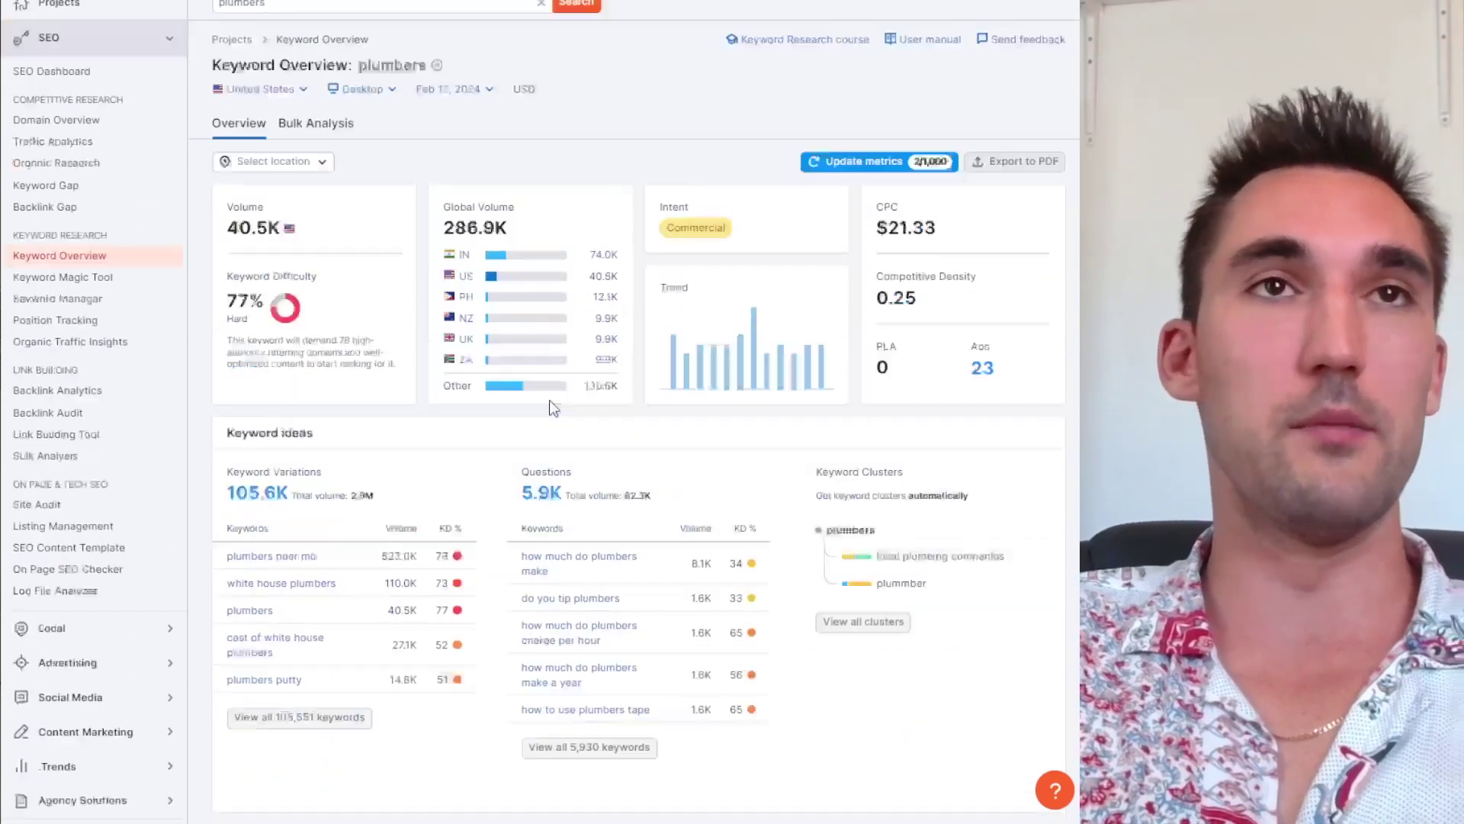
{"action": "left_click_drag", "start_coordinate": [227, 315], "coordinate": [324, 357]}
{"action": "left_click", "coordinate": [341, 354]}
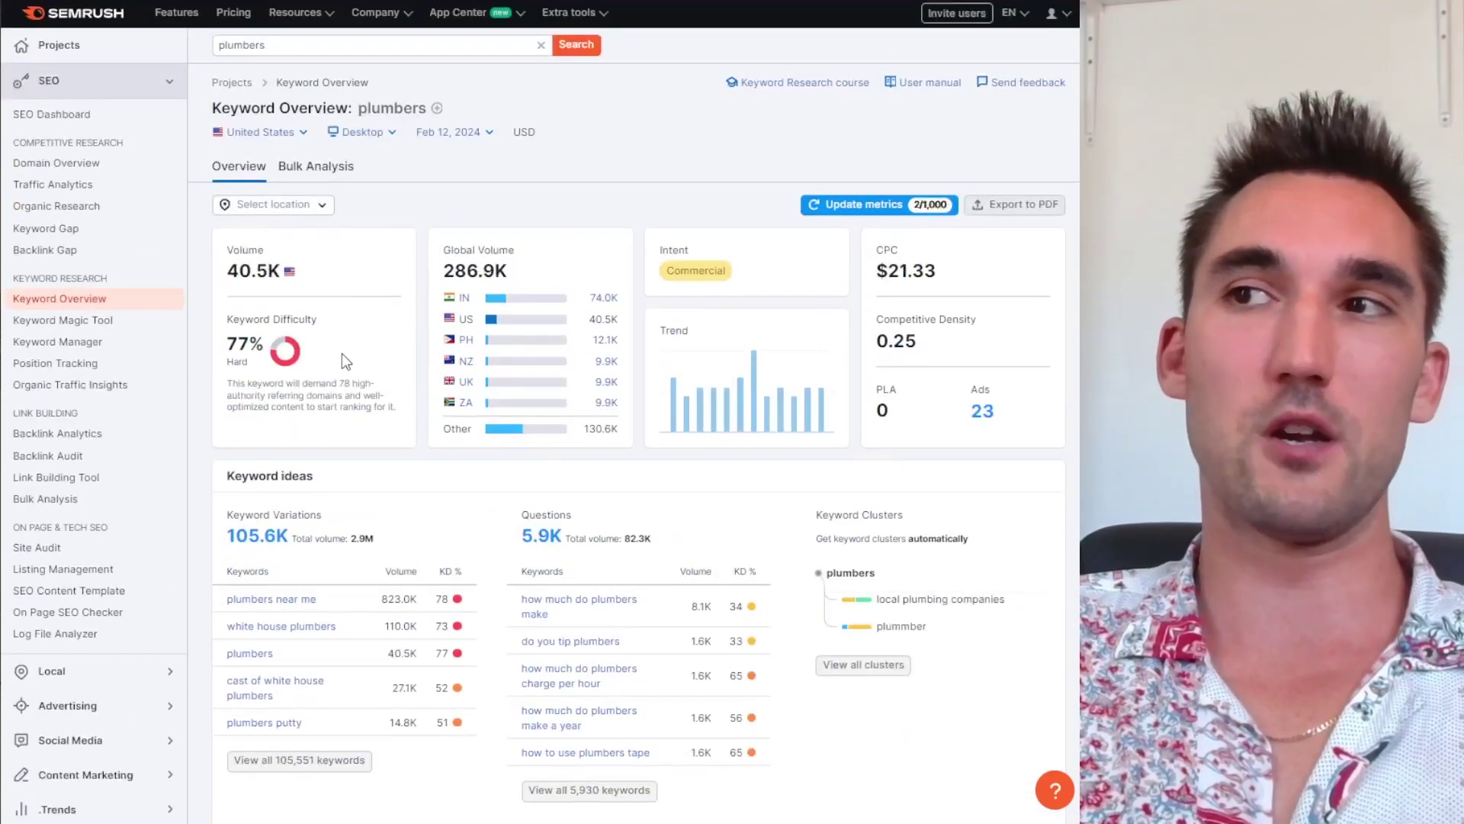
In SERP Analysis, highlight the Page AS column, result 10 and plumbingzone.com's 105.4K backlinks.
{"action": "scroll", "coordinate": [342, 354], "scroll_direction": "down", "scroll_amount": 15}
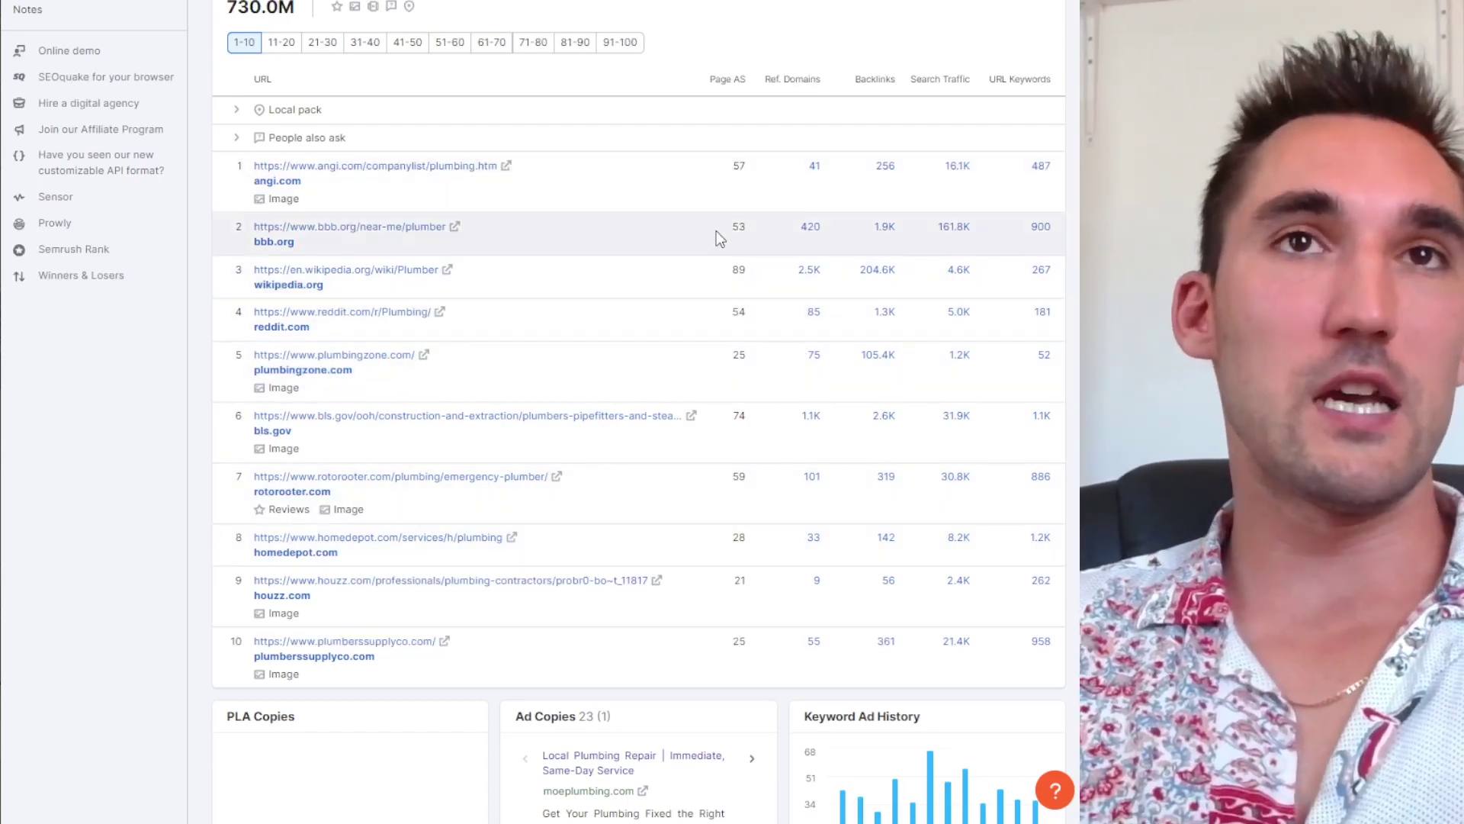
{"action": "left_click_drag", "start_coordinate": [749, 81], "coordinate": [712, 83]}
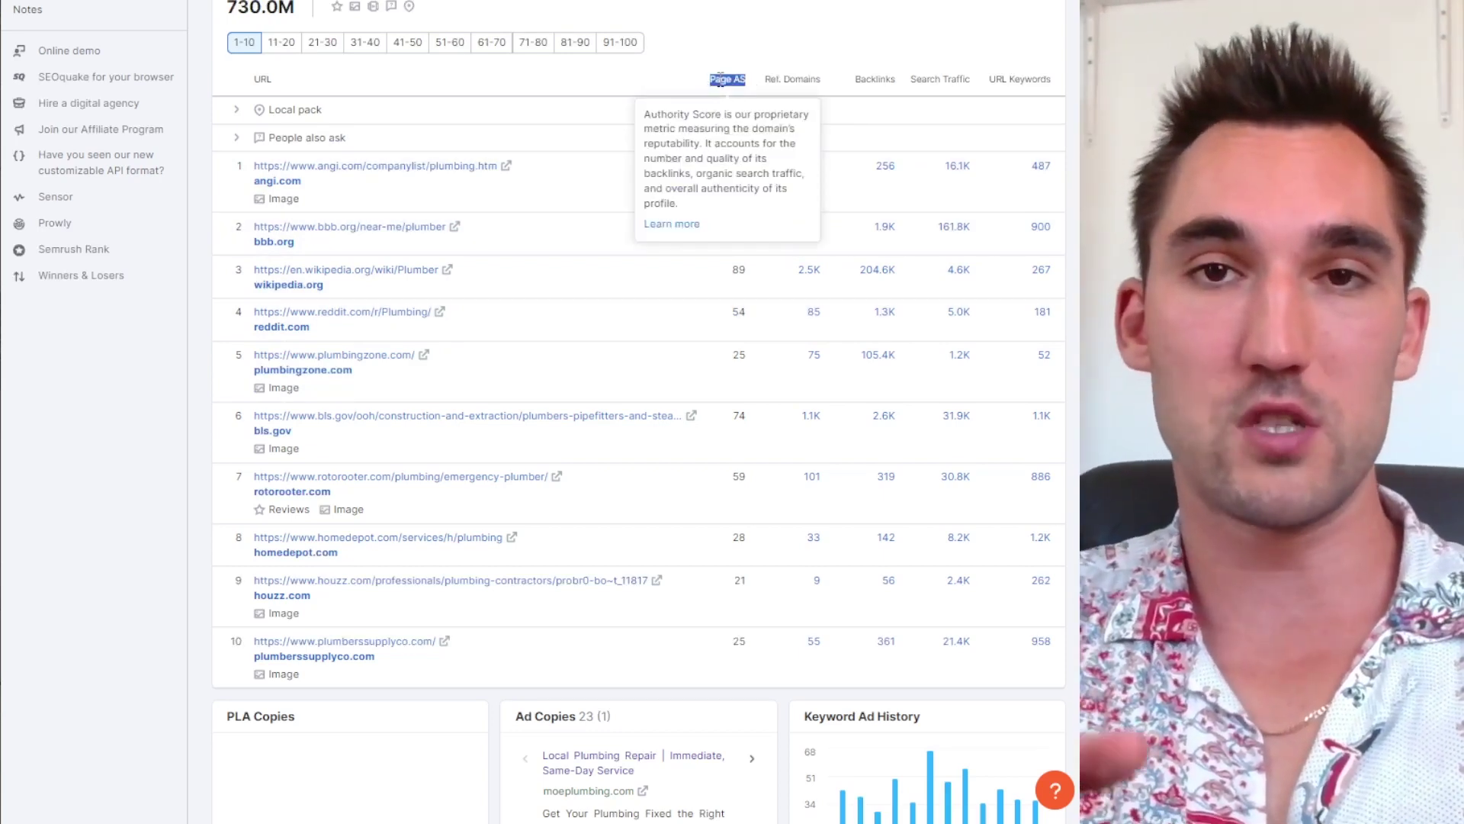
{"action": "left_click", "coordinate": [720, 81]}
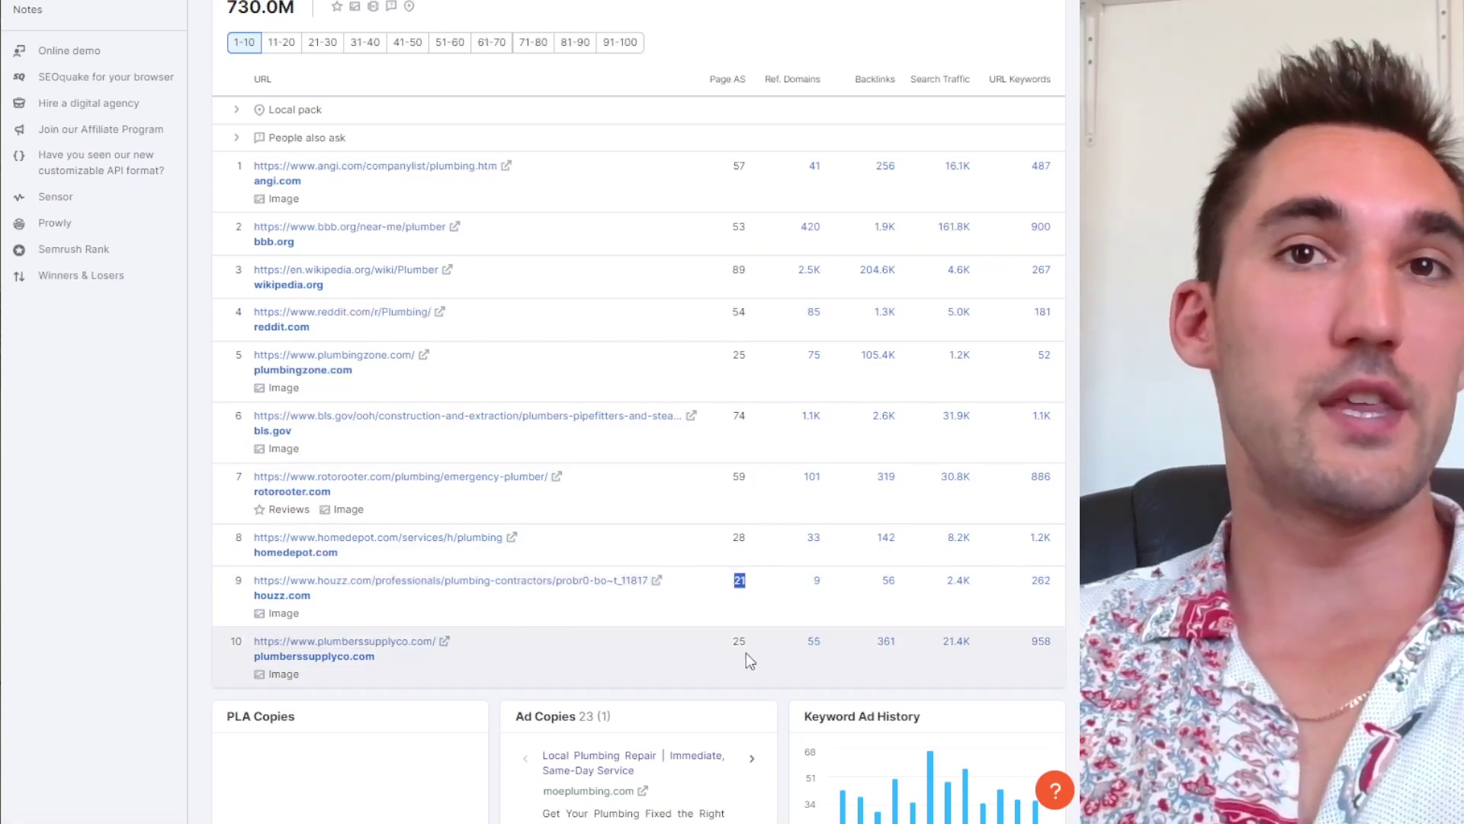
{"action": "left_click_drag", "start_coordinate": [749, 636], "coordinate": [745, 668]}
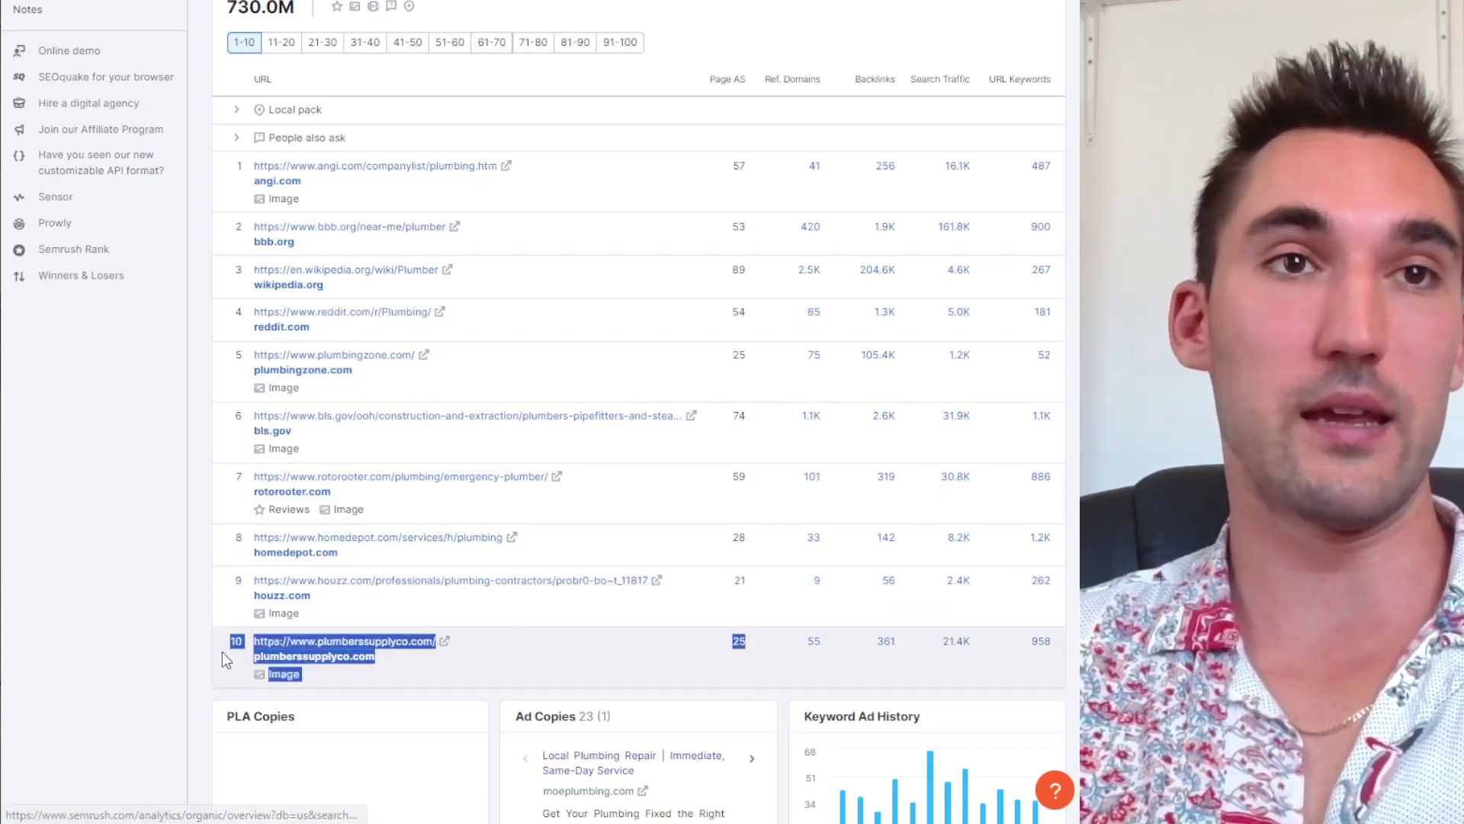
{"action": "left_click", "coordinate": [159, 645]}
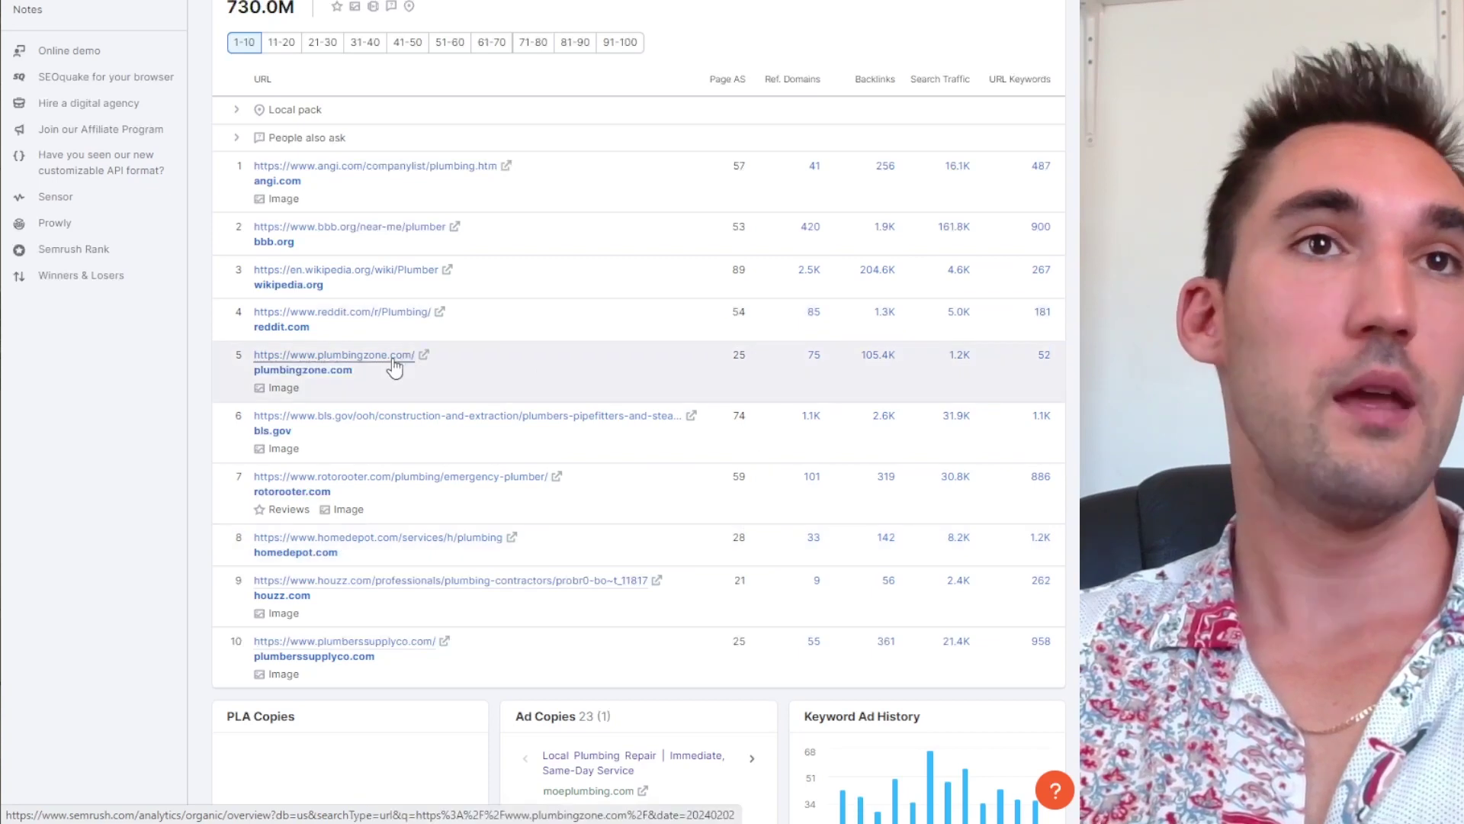
{"action": "double_click", "coordinate": [877, 356]}
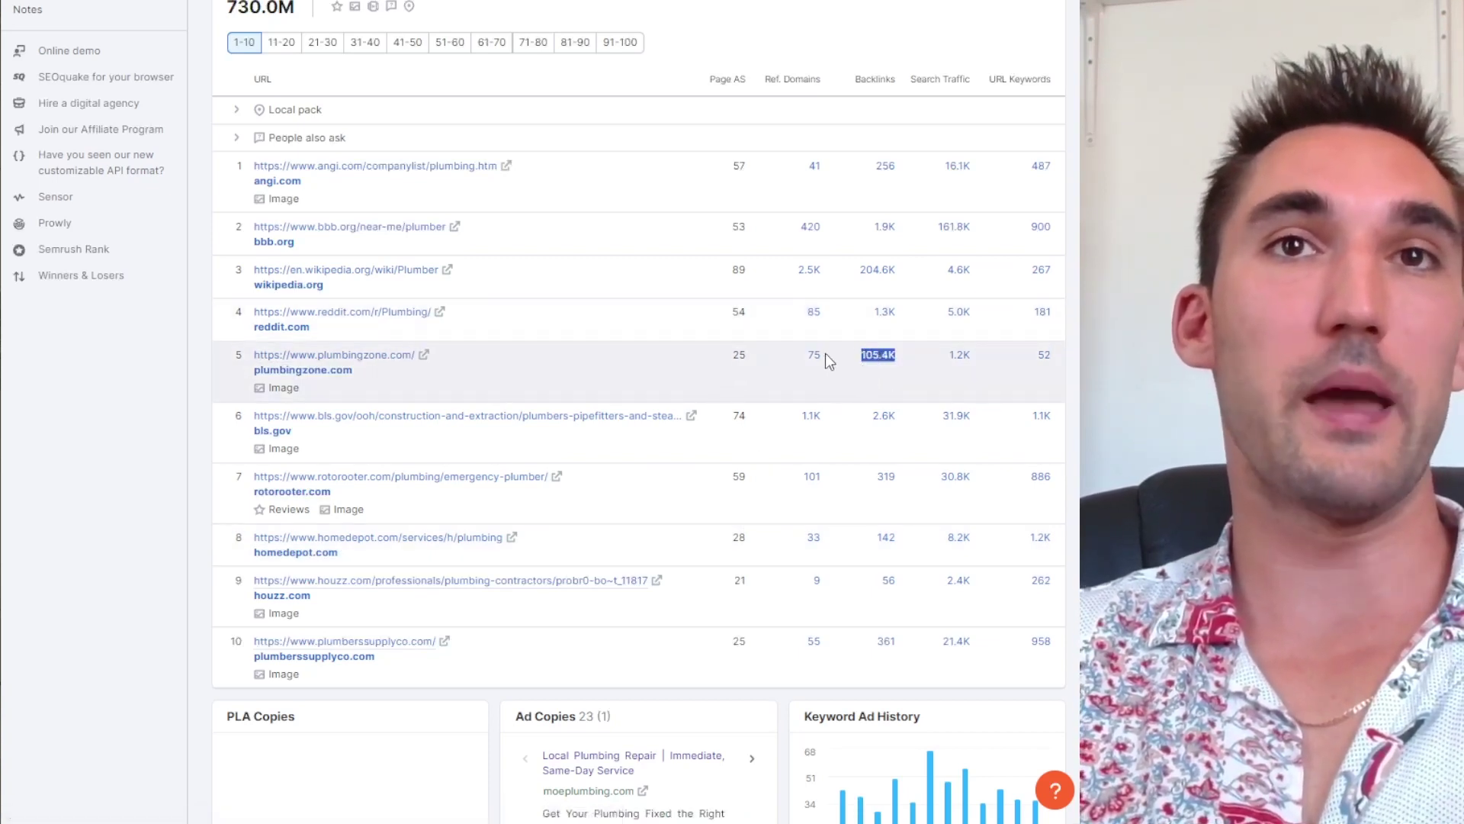
{"action": "left_click", "coordinate": [806, 381]}
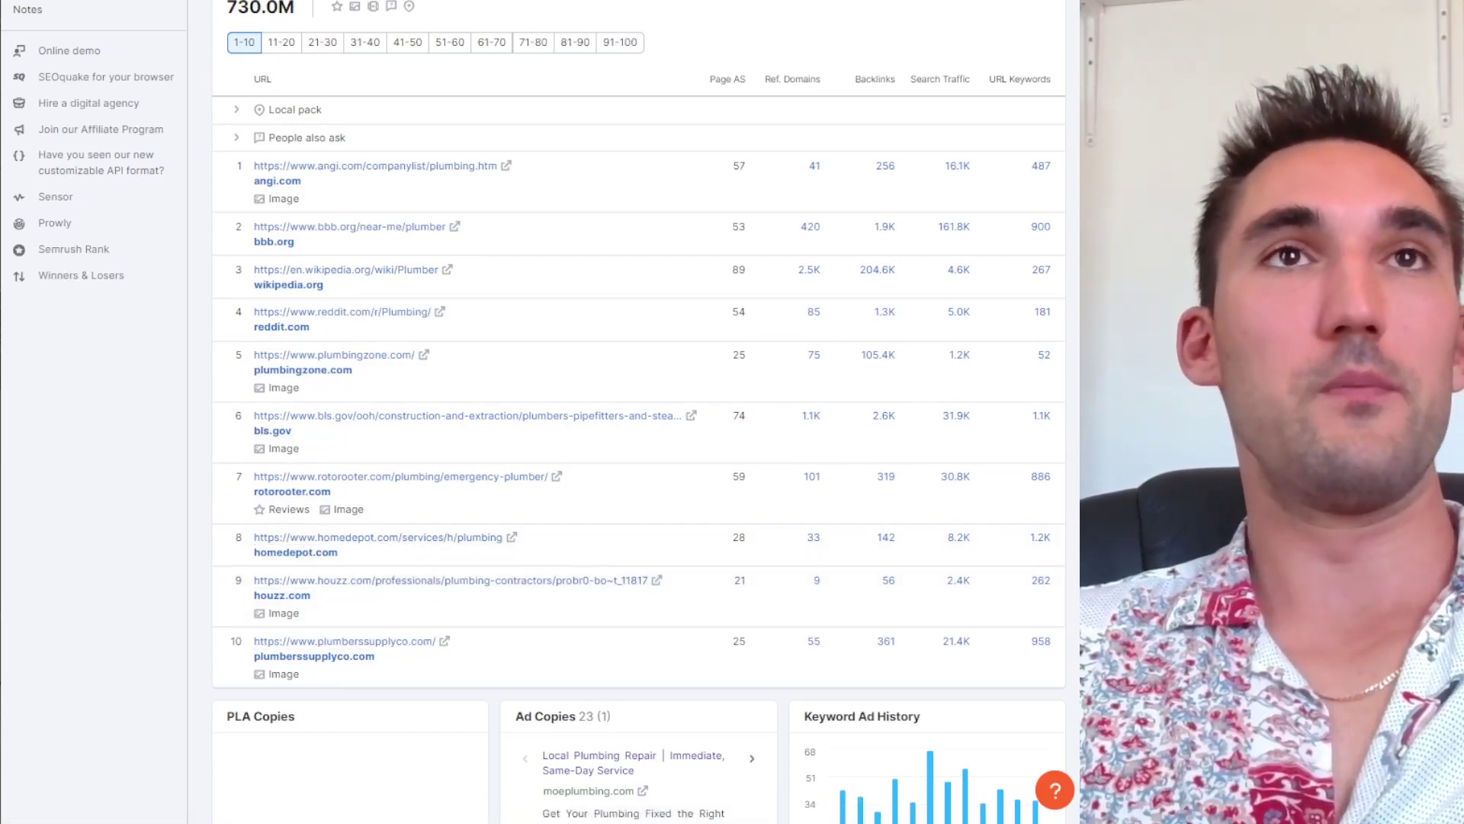
Open houzz.com's root-domain overview and highlight its authority score of 73.
{"action": "left_click", "coordinate": [488, 2]}
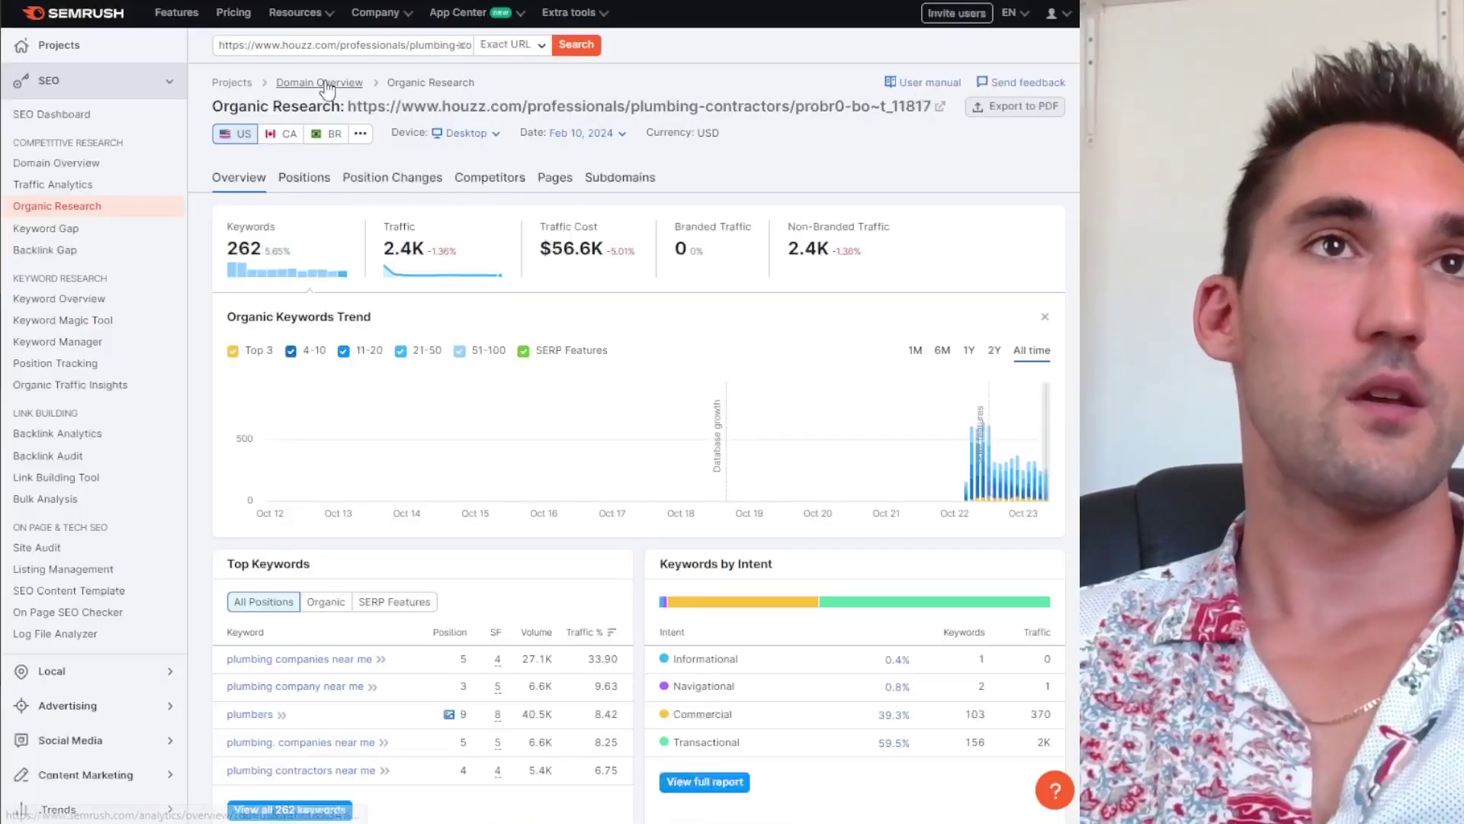
{"action": "left_click", "coordinate": [335, 80]}
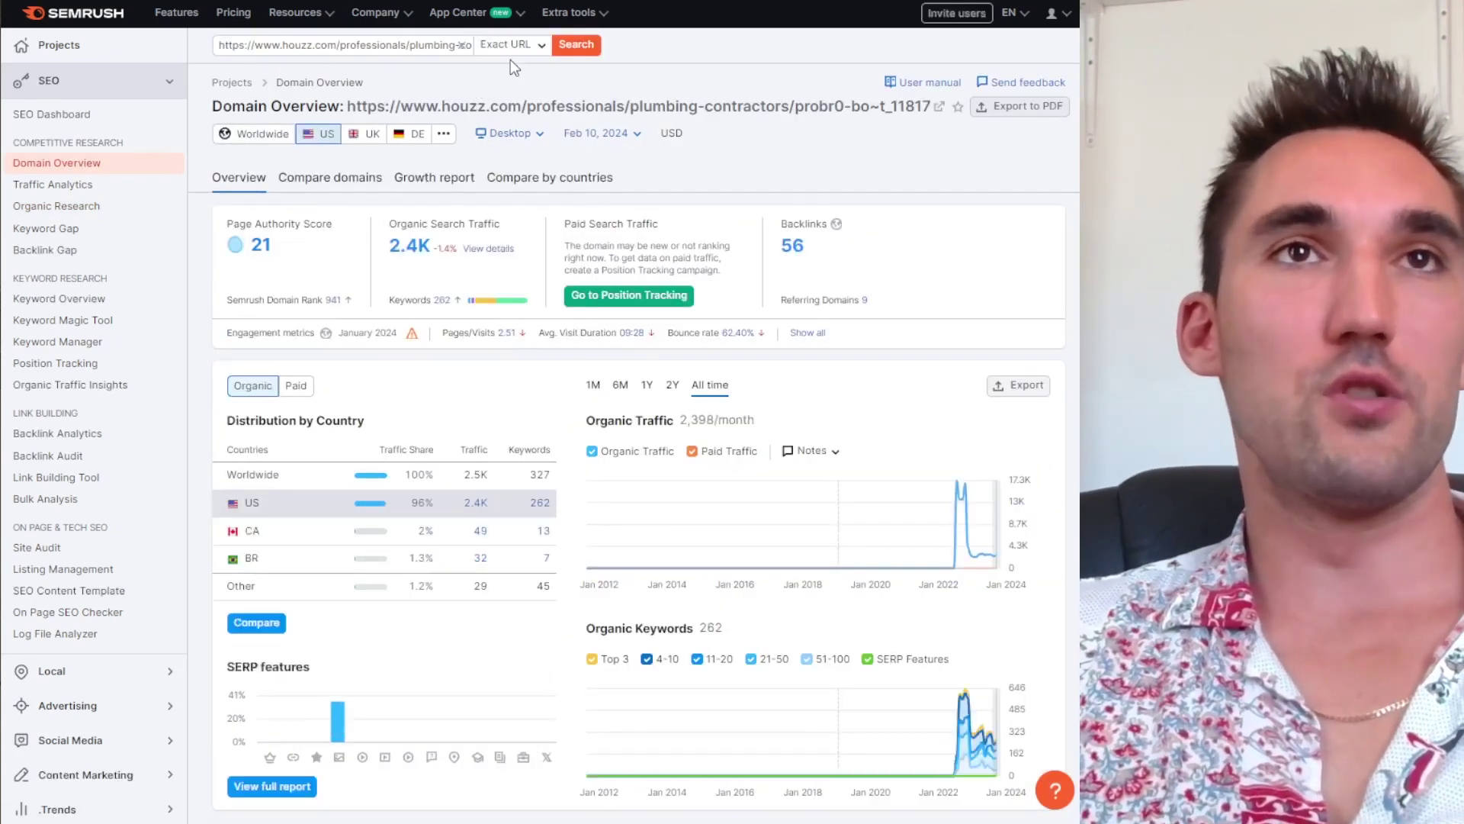
{"action": "left_click", "coordinate": [531, 52]}
{"action": "left_click", "coordinate": [504, 70]}
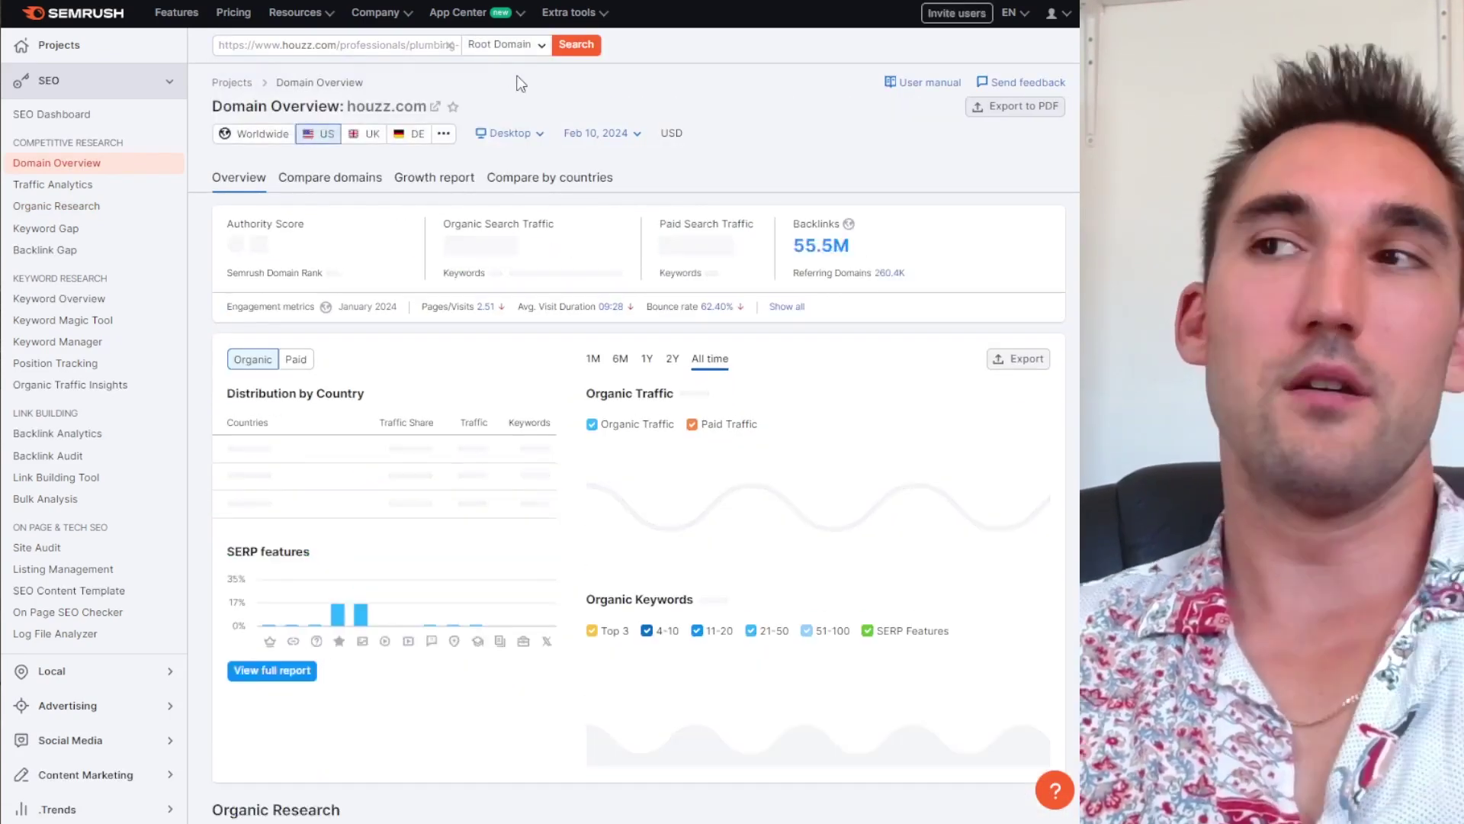
{"action": "left_click_drag", "start_coordinate": [276, 242], "coordinate": [246, 253]}
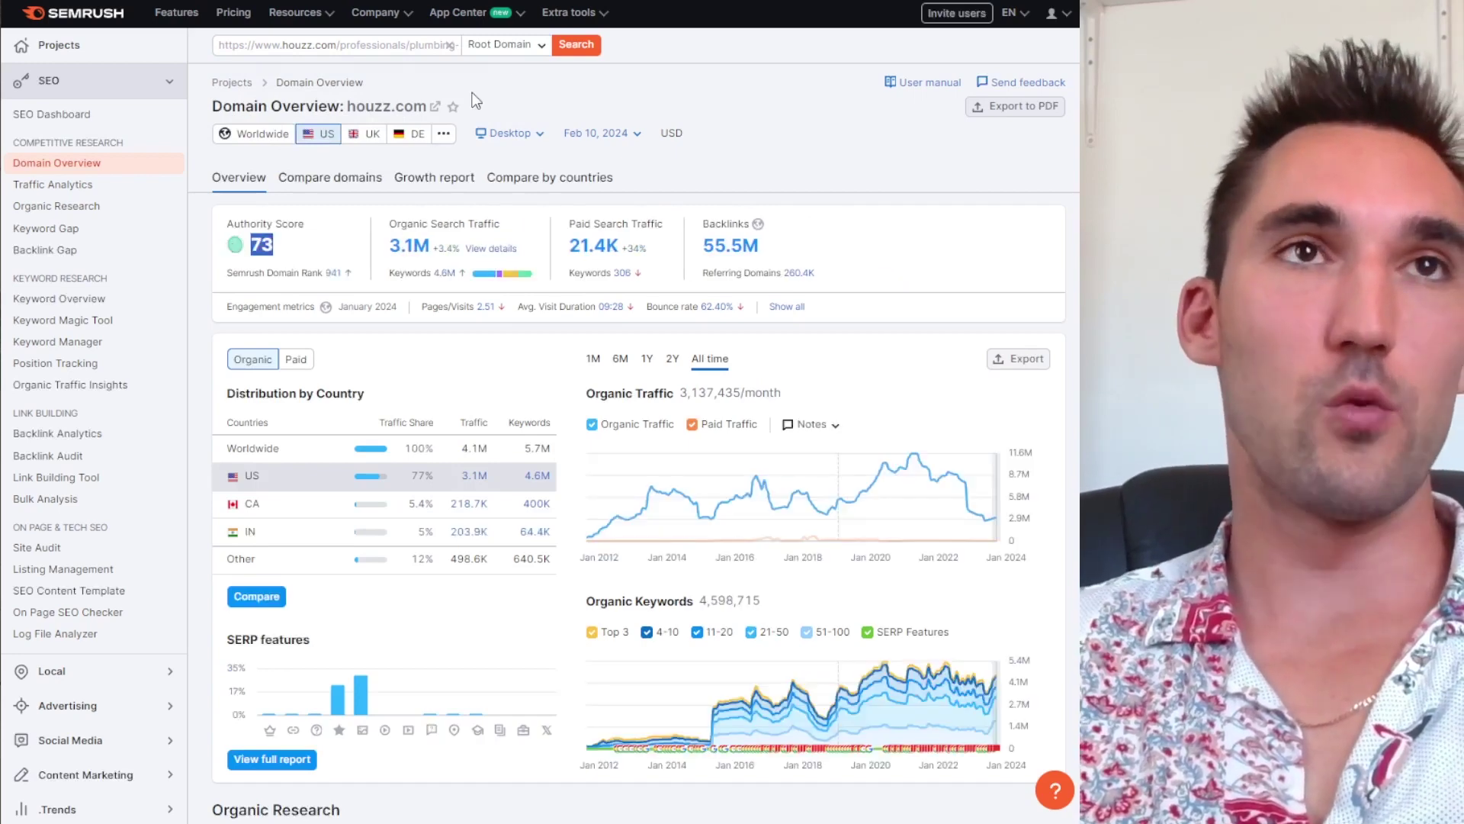
{"action": "mouse_move", "coordinate": [300, 227]}
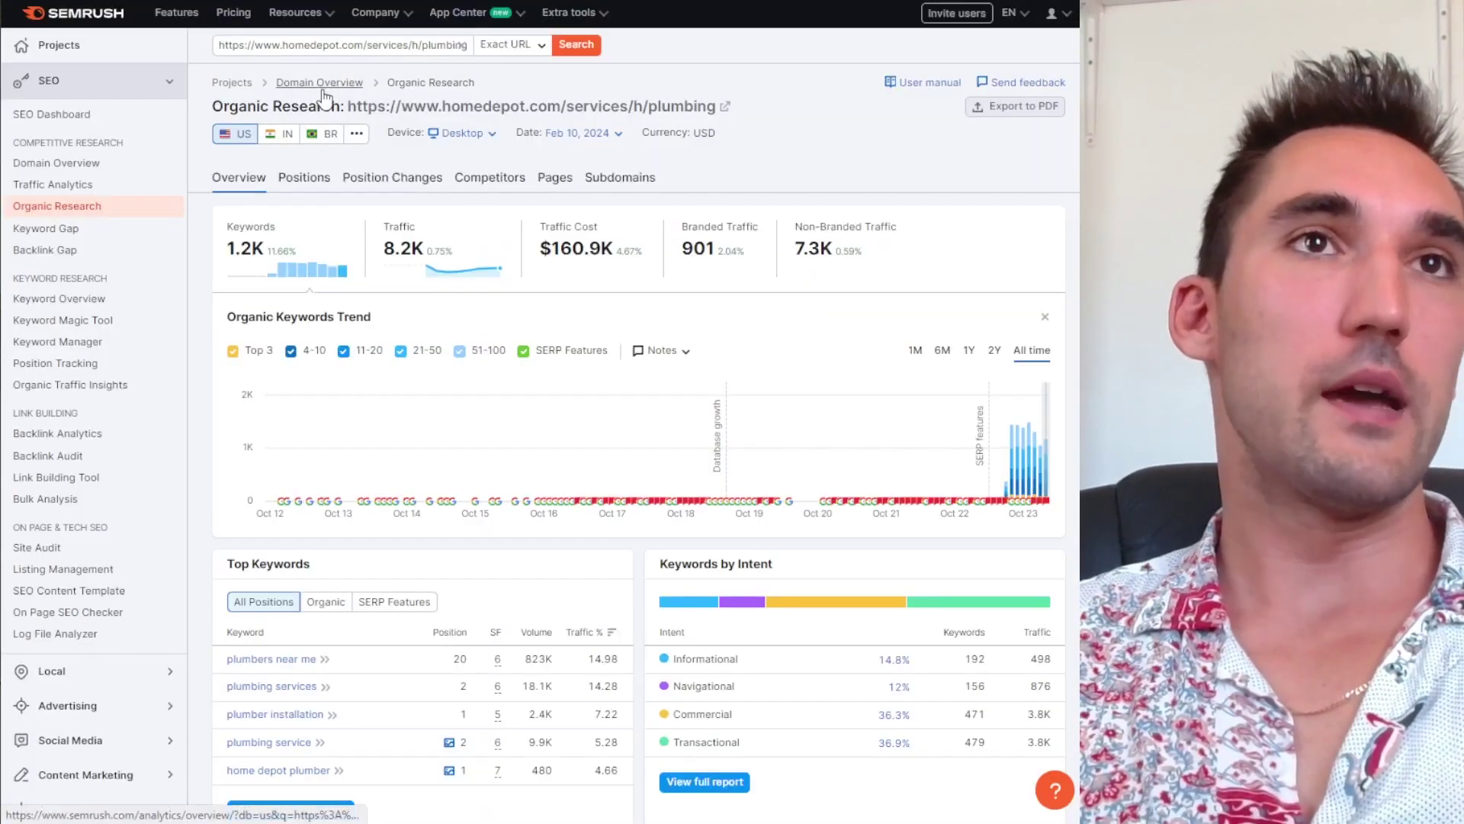
Open the Home Depot page's domain overview scoped to the homedepot.com root domain.
{"action": "left_click", "coordinate": [327, 90]}
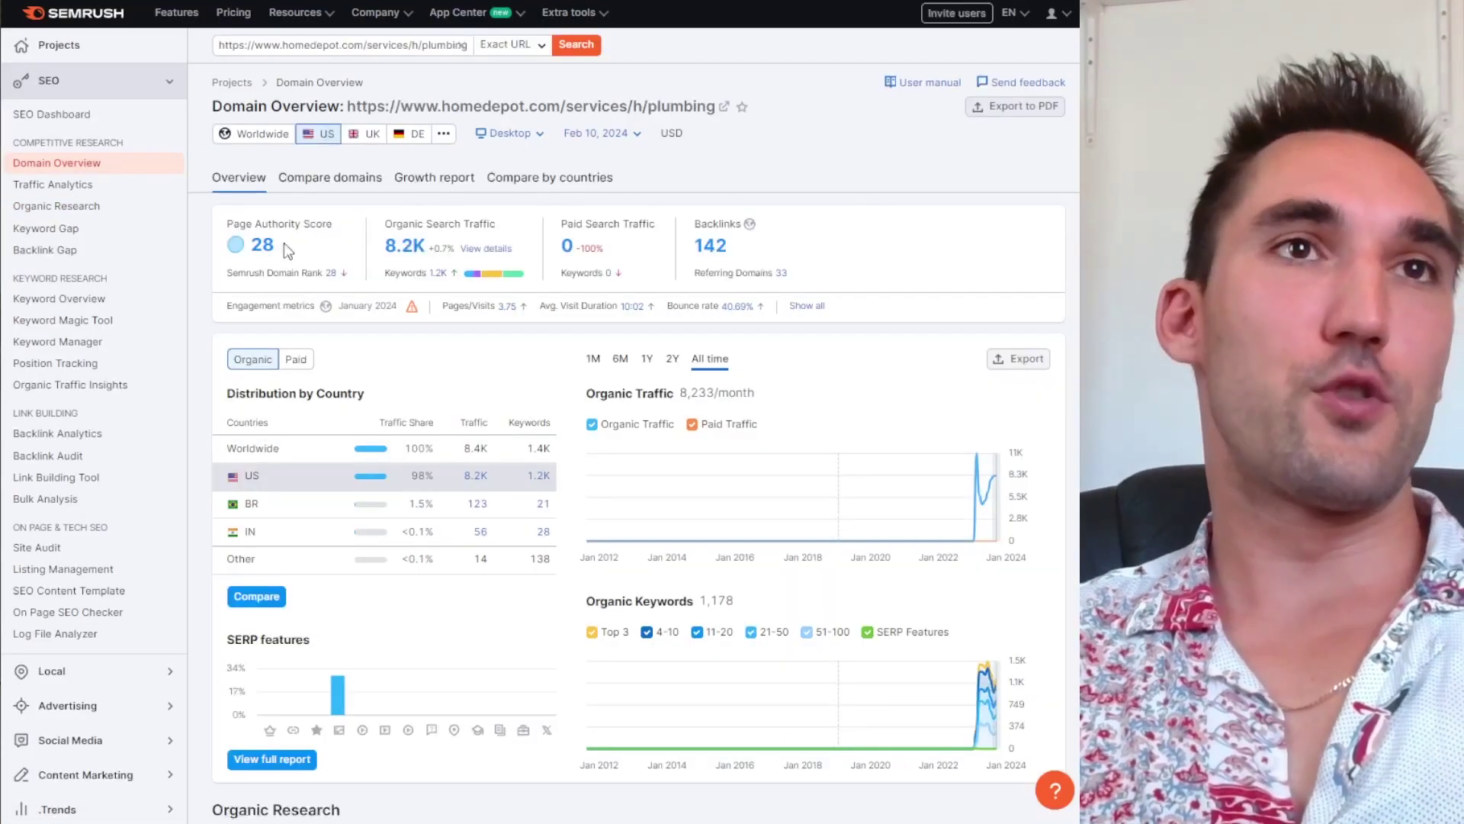
{"action": "left_click", "coordinate": [523, 46]}
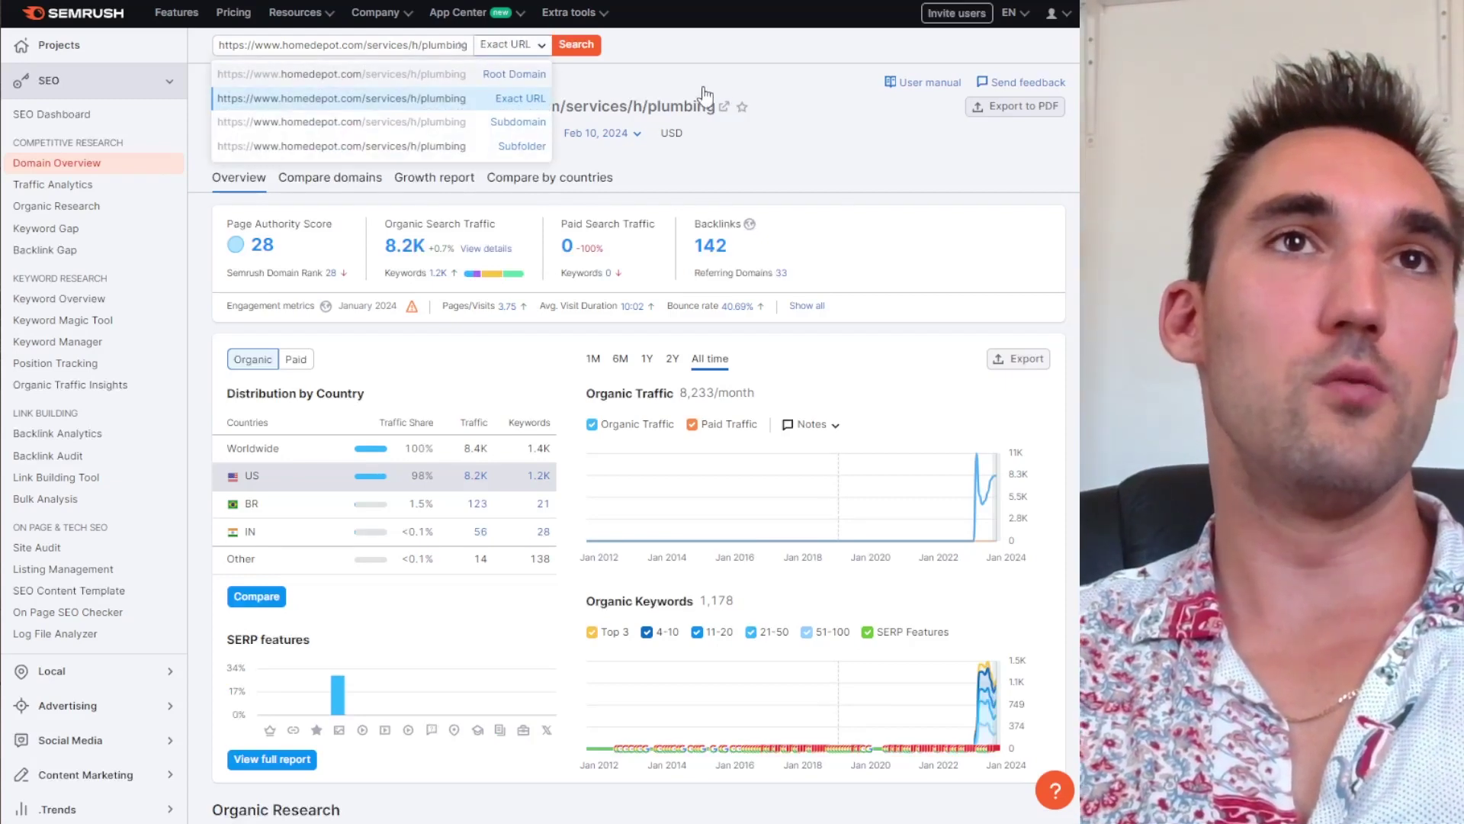
{"action": "left_click", "coordinate": [526, 73]}
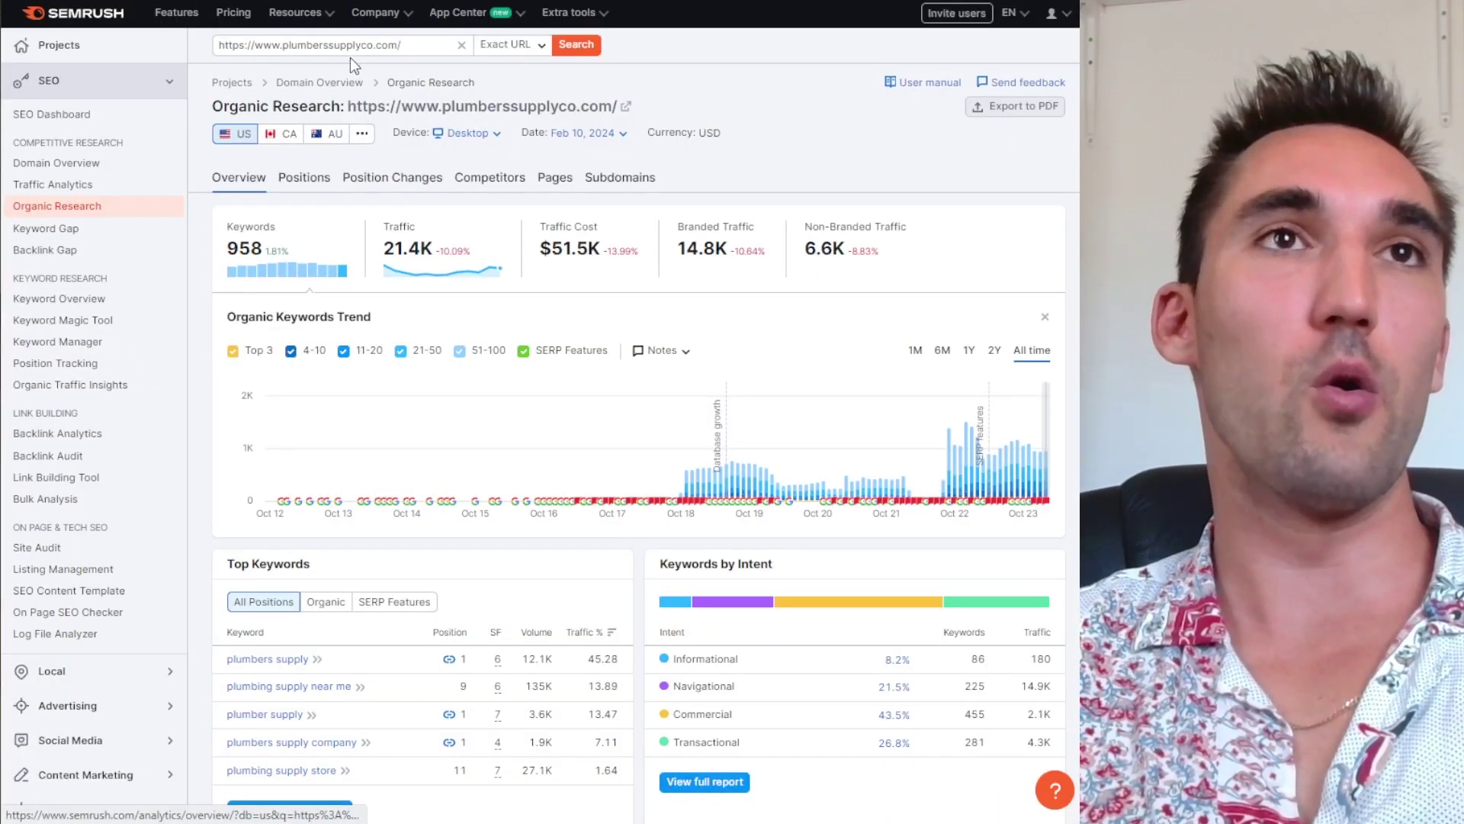
Open plumberssupplyco.com's domain overview, then plumbingzone.com's at Root Domain scope.
{"action": "left_click", "coordinate": [328, 82]}
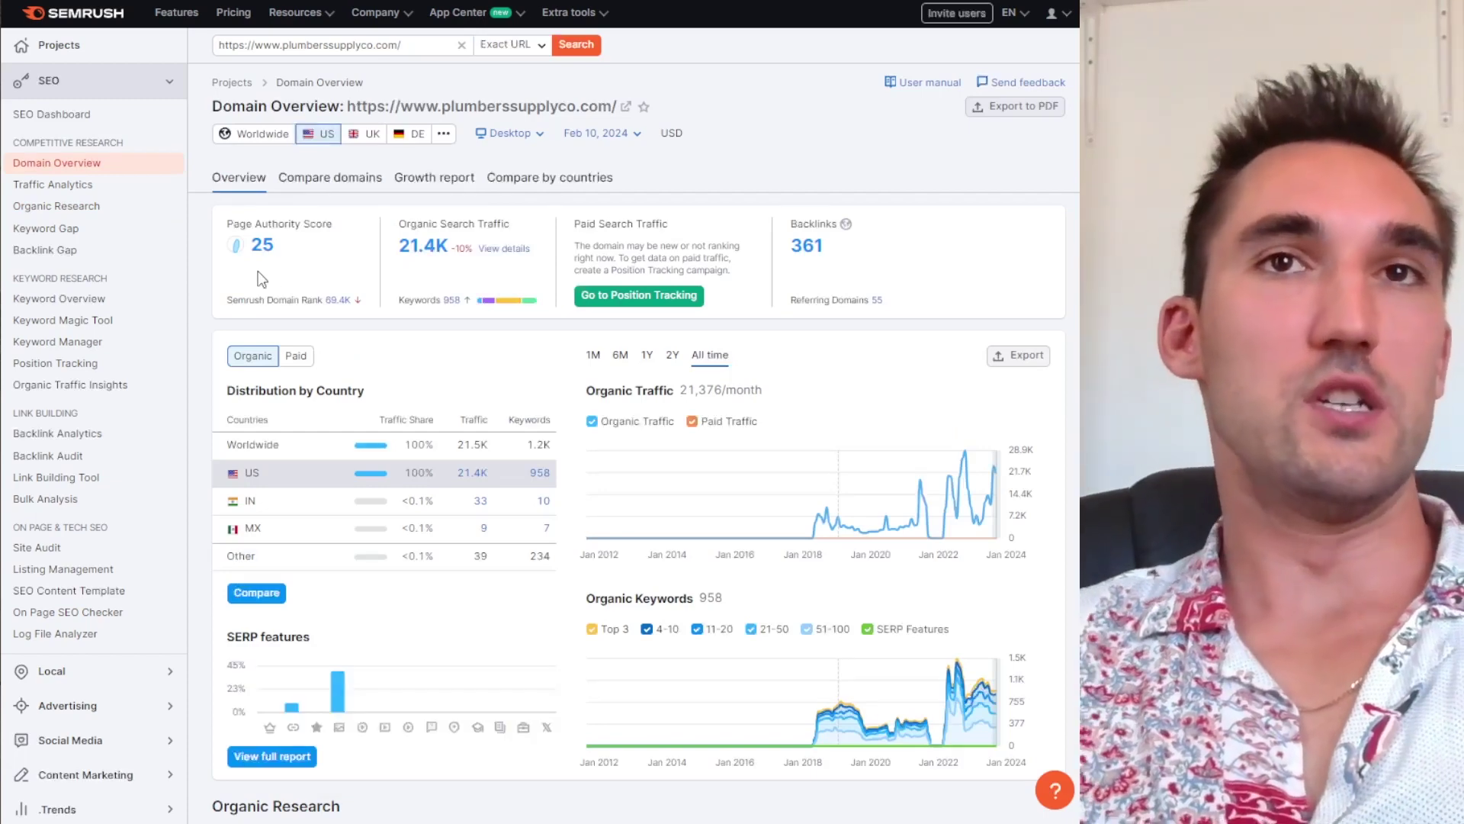
{"action": "scroll", "coordinate": [771, 322], "scroll_direction": "down", "scroll_amount": 5}
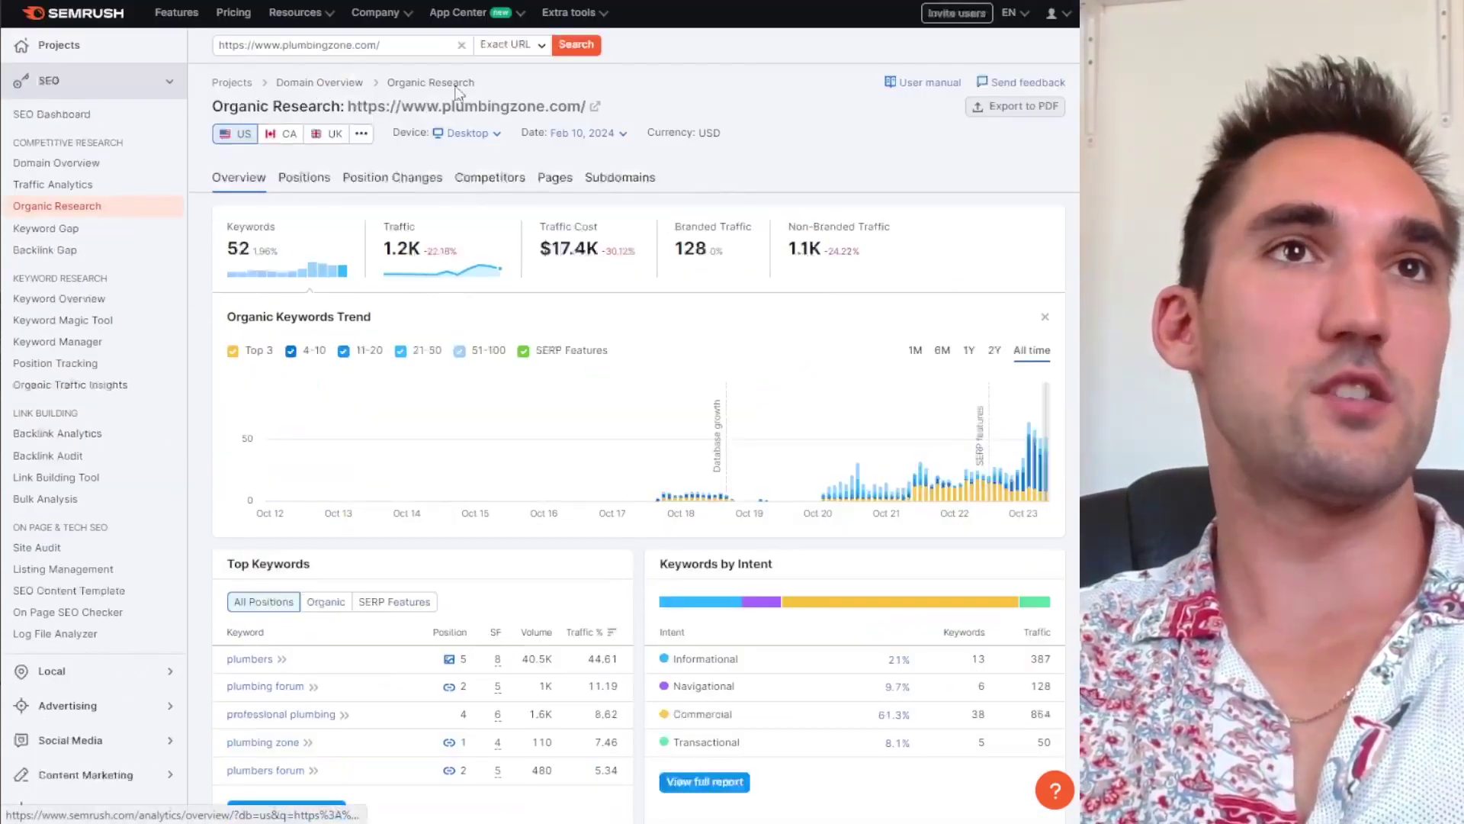
{"action": "left_click", "coordinate": [328, 83]}
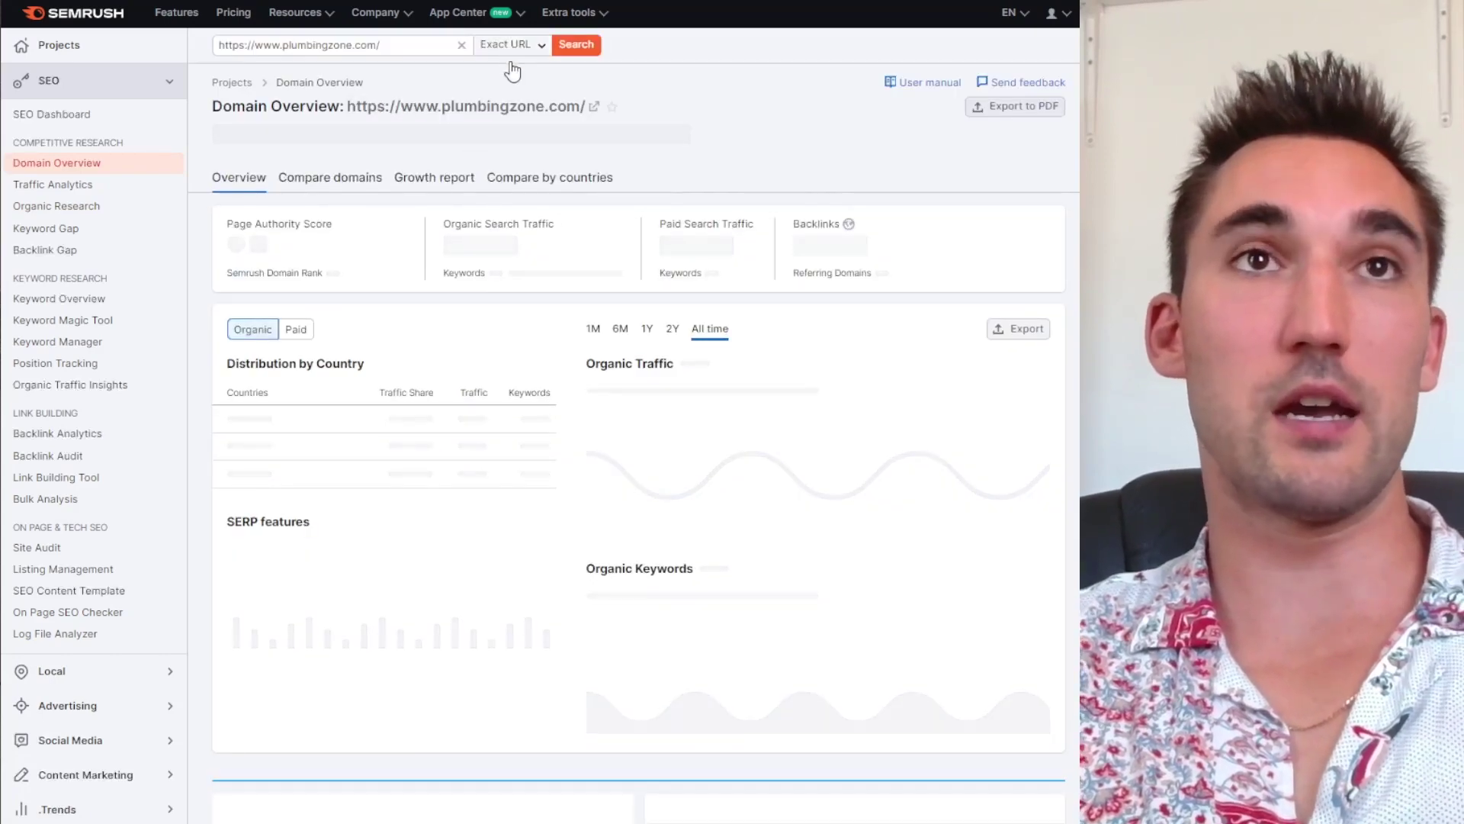
{"action": "left_click", "coordinate": [491, 82]}
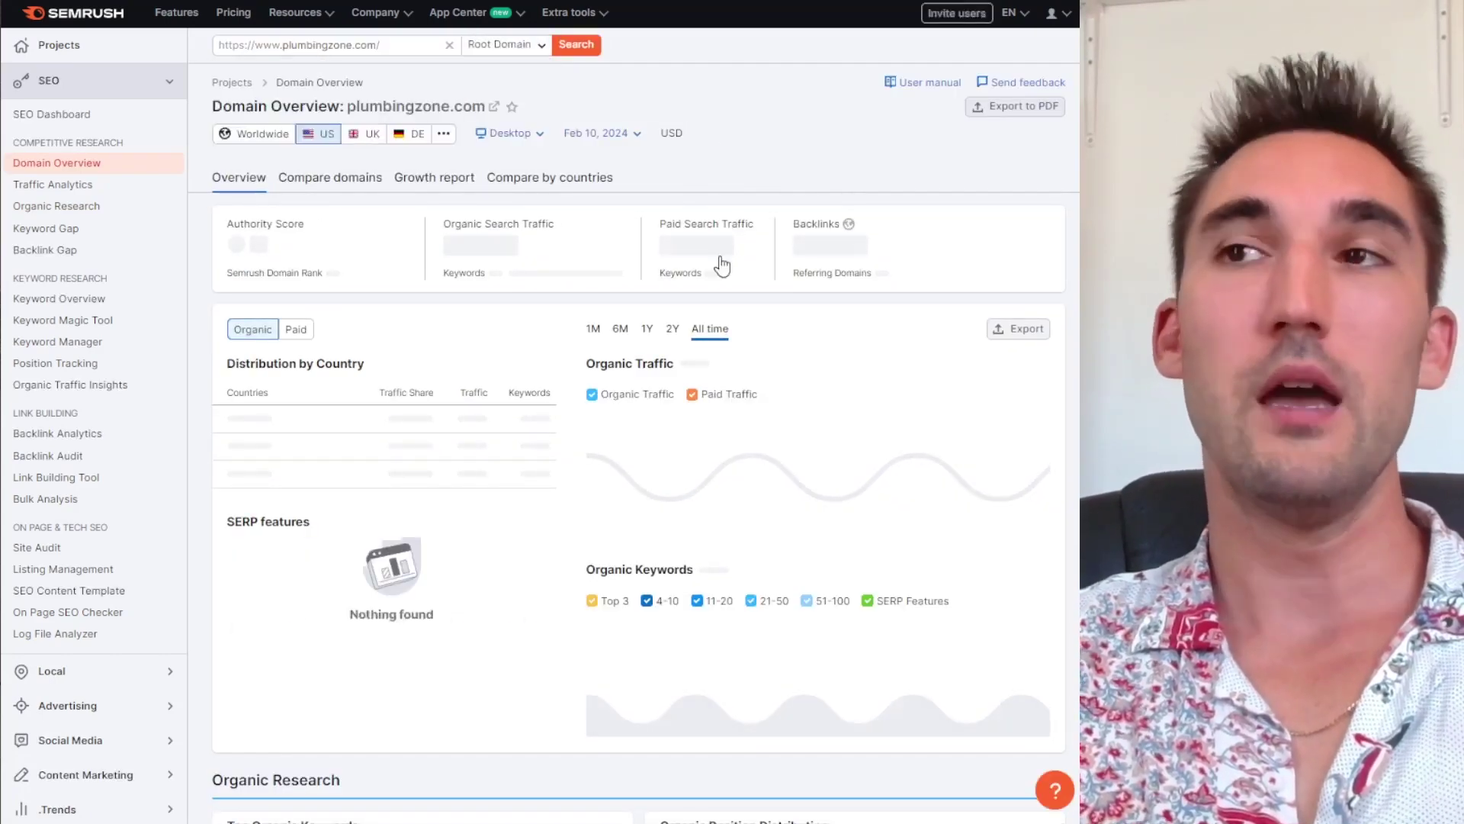
Mark plumbingzone.com's five top organic keyword rows.
{"action": "scroll", "coordinate": [716, 138], "scroll_direction": "down", "scroll_amount": 2}
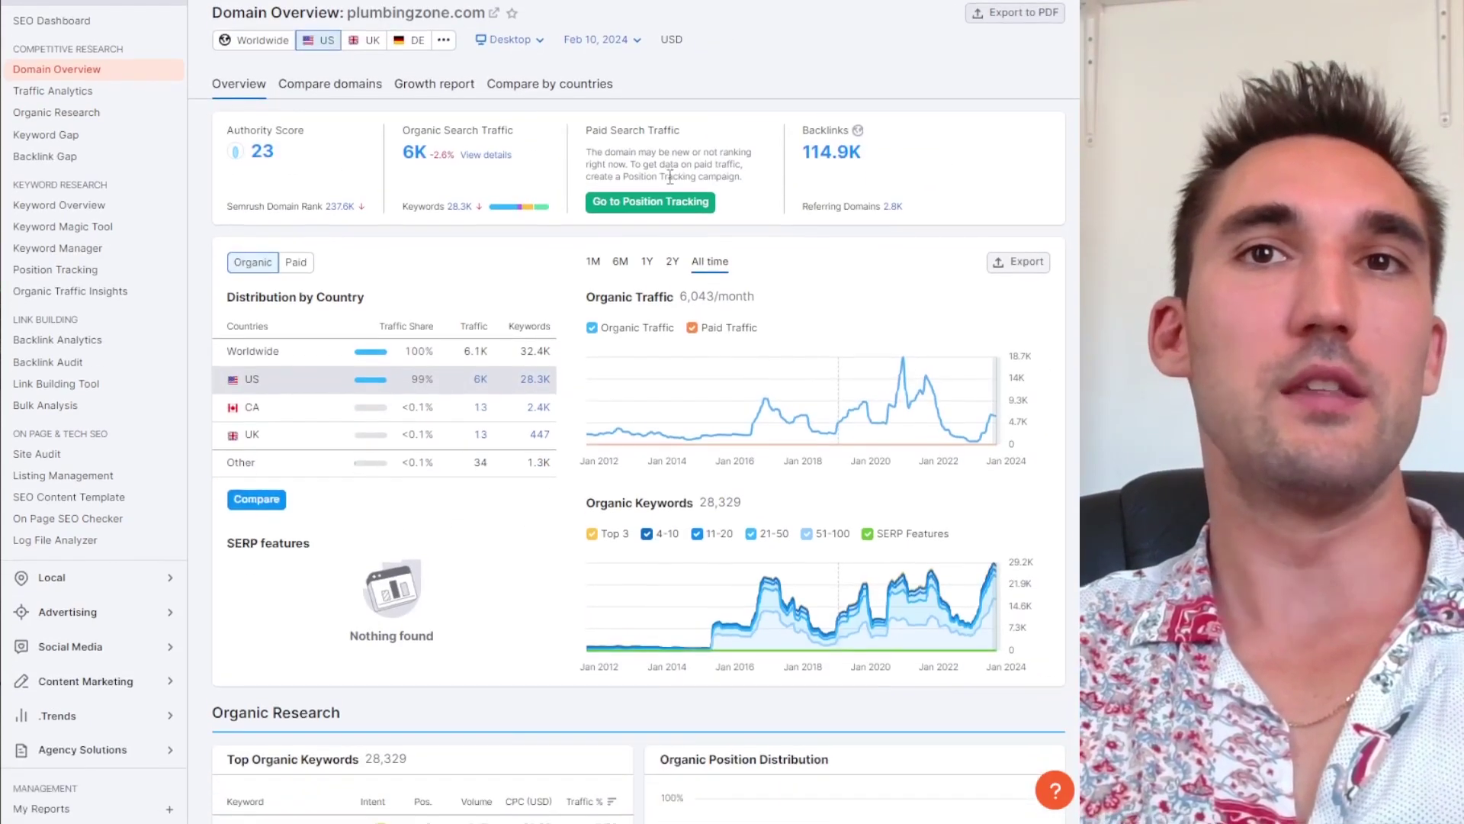
{"action": "scroll", "coordinate": [400, 163], "scroll_direction": "down", "scroll_amount": 6}
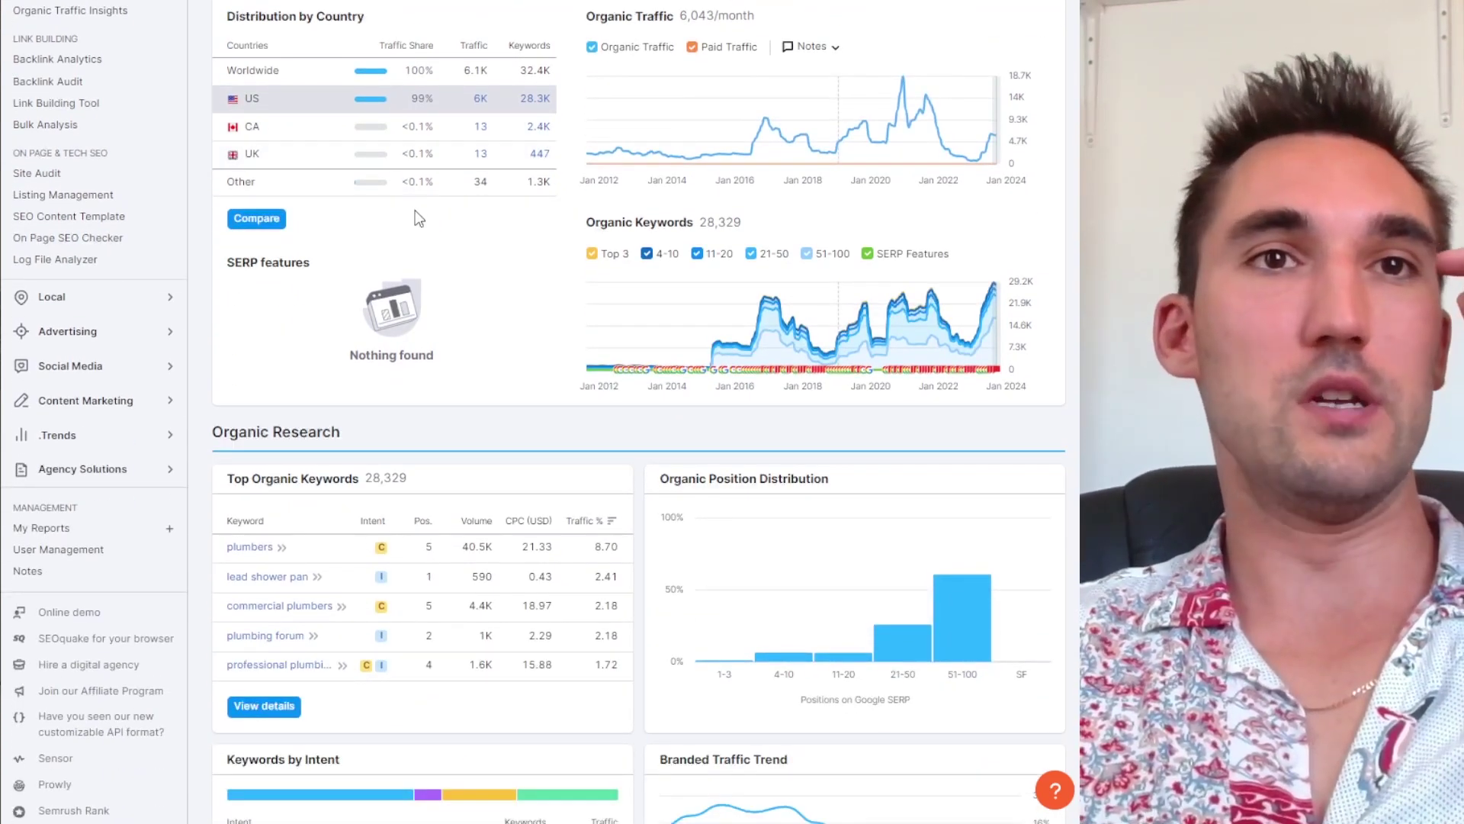
{"action": "scroll", "coordinate": [419, 225], "scroll_direction": "down", "scroll_amount": 2}
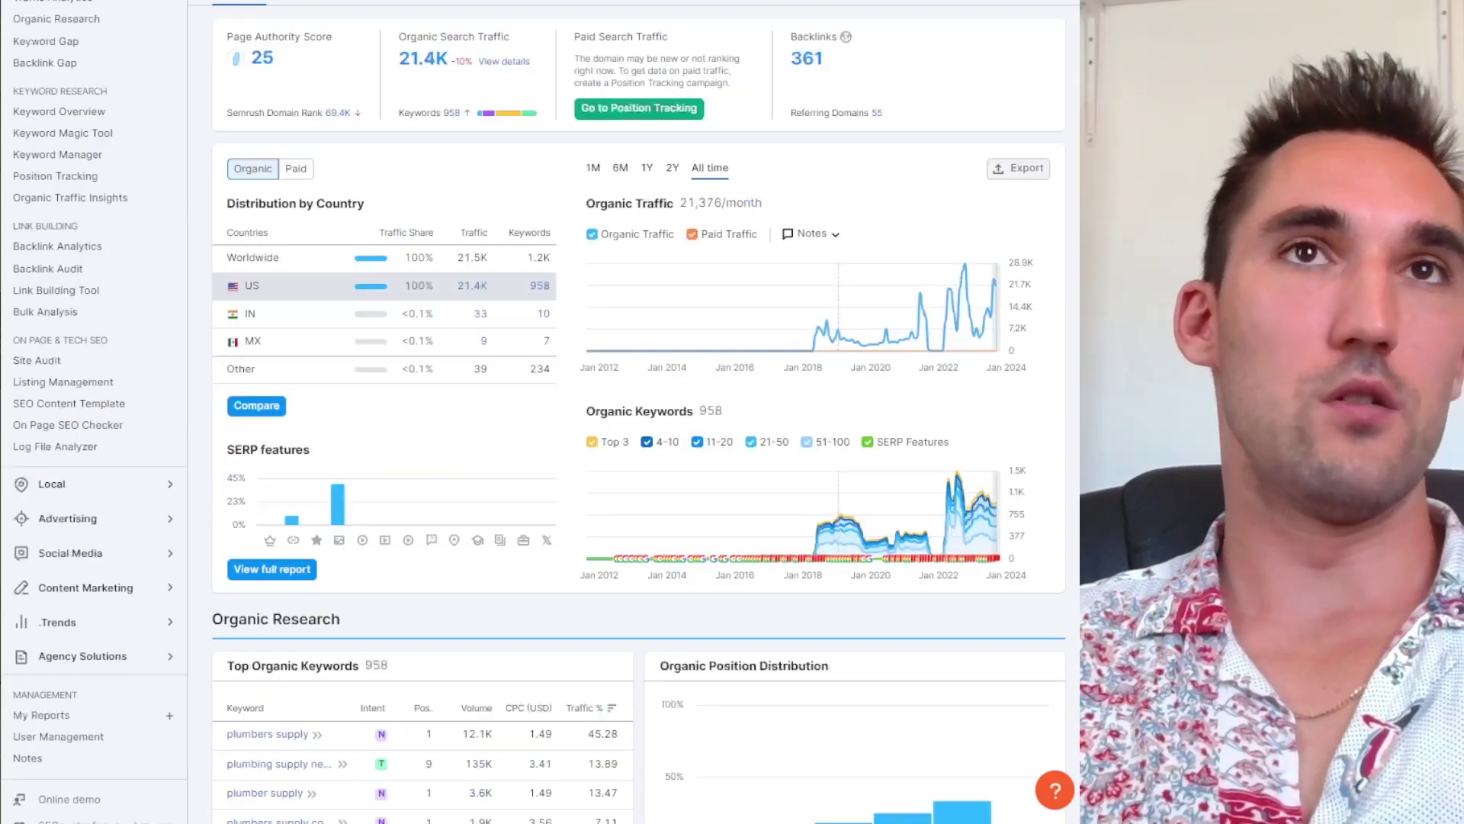
{"action": "scroll", "coordinate": [515, 242], "scroll_direction": "down", "scroll_amount": 8}
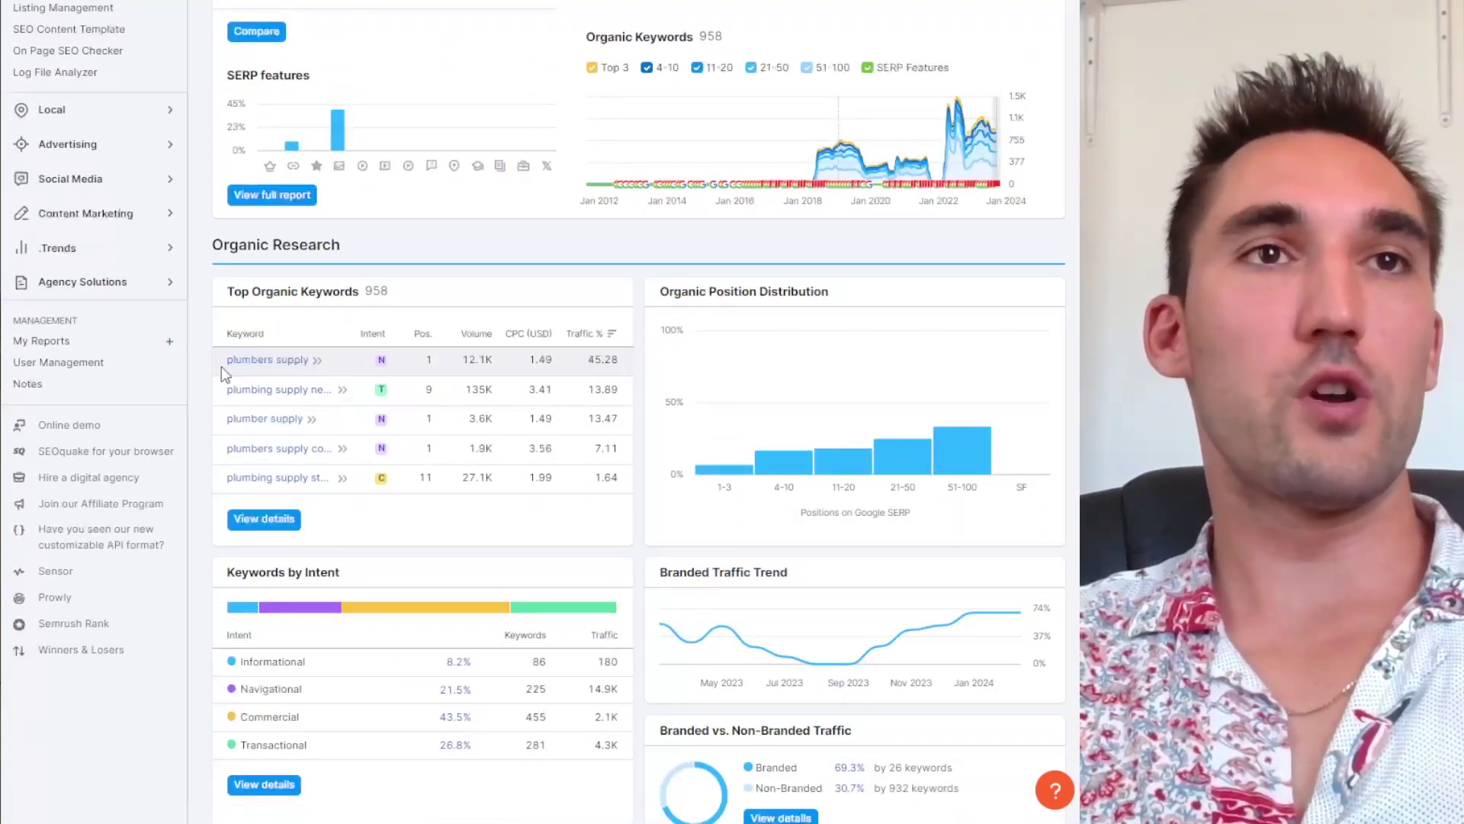
{"action": "left_click_drag", "start_coordinate": [221, 366], "coordinate": [494, 492]}
{"action": "left_click", "coordinate": [494, 492]}
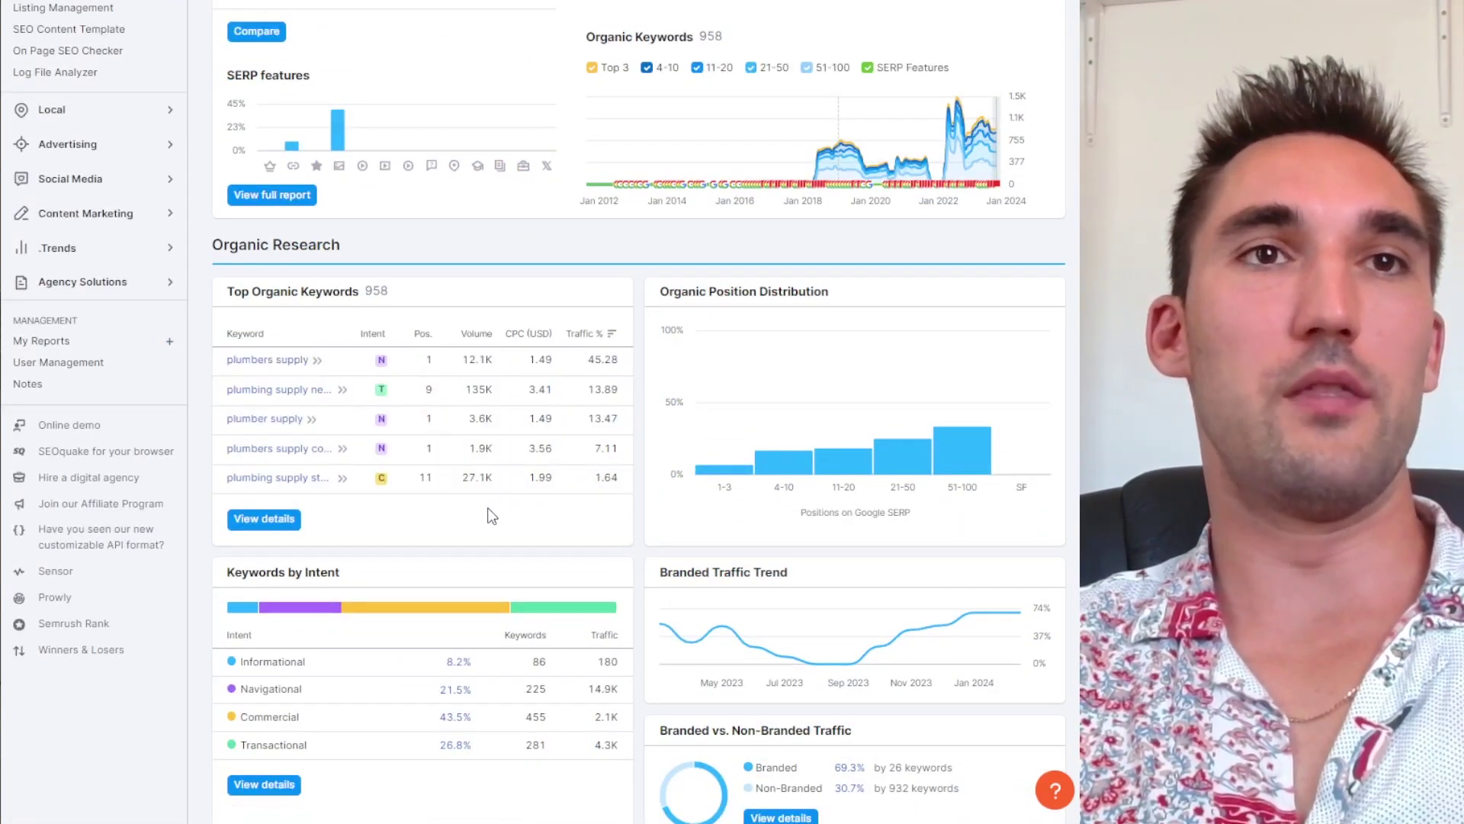
{"action": "left_click_drag", "start_coordinate": [506, 480], "coordinate": [227, 359]}
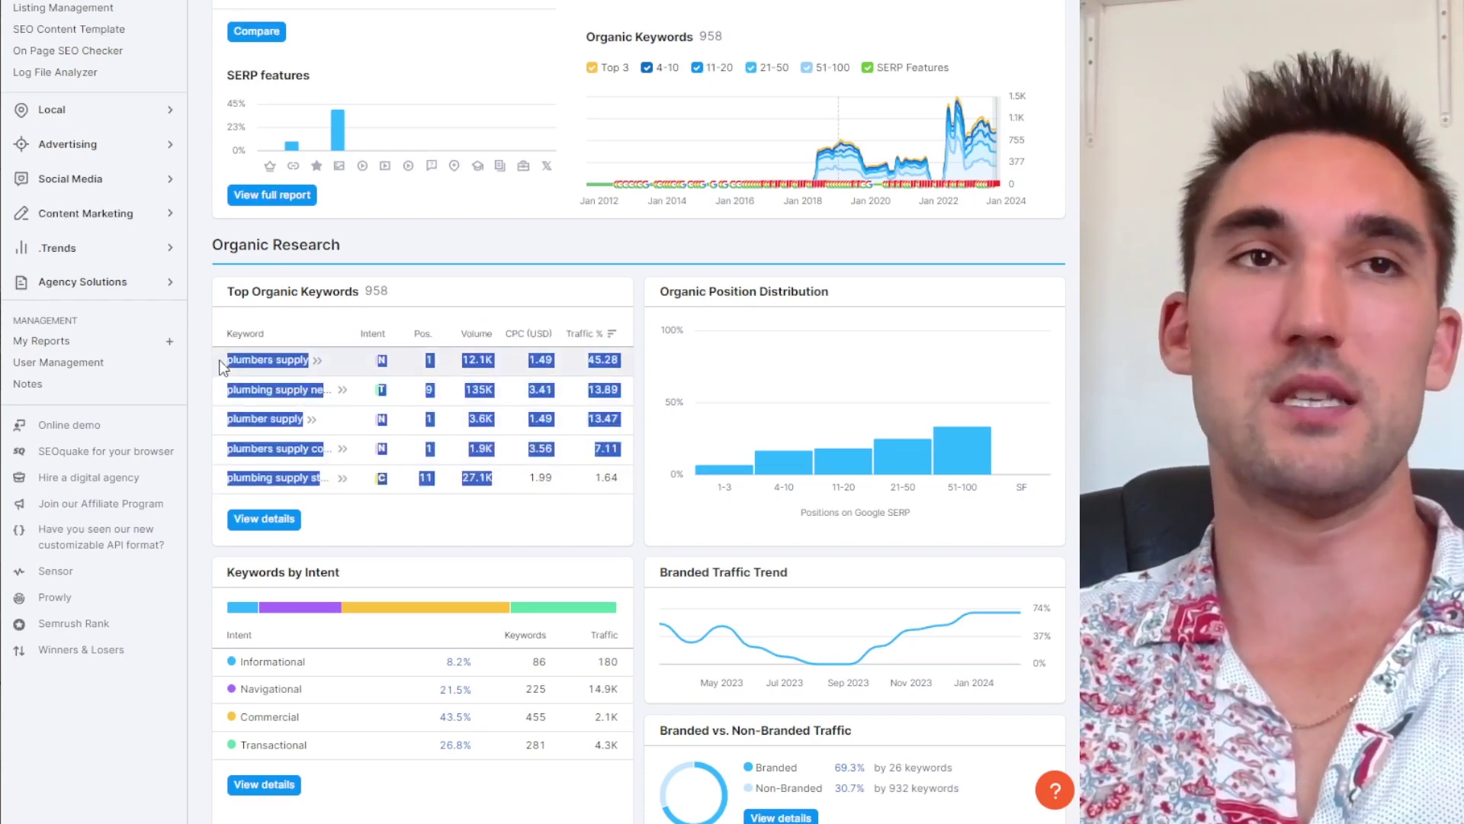
{"action": "left_click", "coordinate": [218, 359]}
Return to the plumbers SERP analysis, where plumberssupplyco.com ranks 10th with 361 backlinks.
{"action": "scroll", "coordinate": [309, 206], "scroll_direction": "up", "scroll_amount": 6}
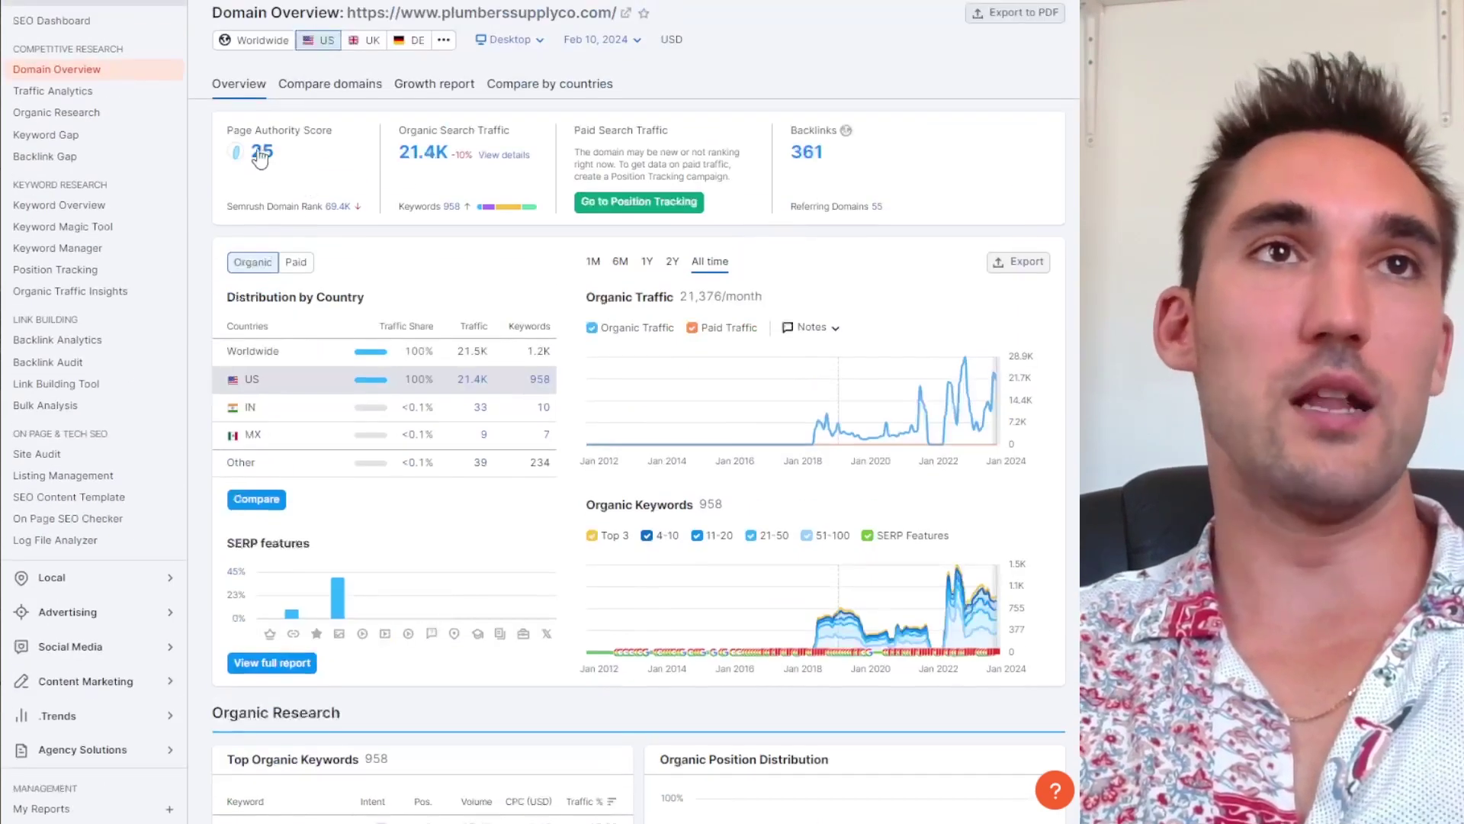
{"action": "scroll", "coordinate": [278, 188], "scroll_direction": "down", "scroll_amount": 7}
{"action": "scroll", "coordinate": [276, 396], "scroll_direction": "up", "scroll_amount": 2}
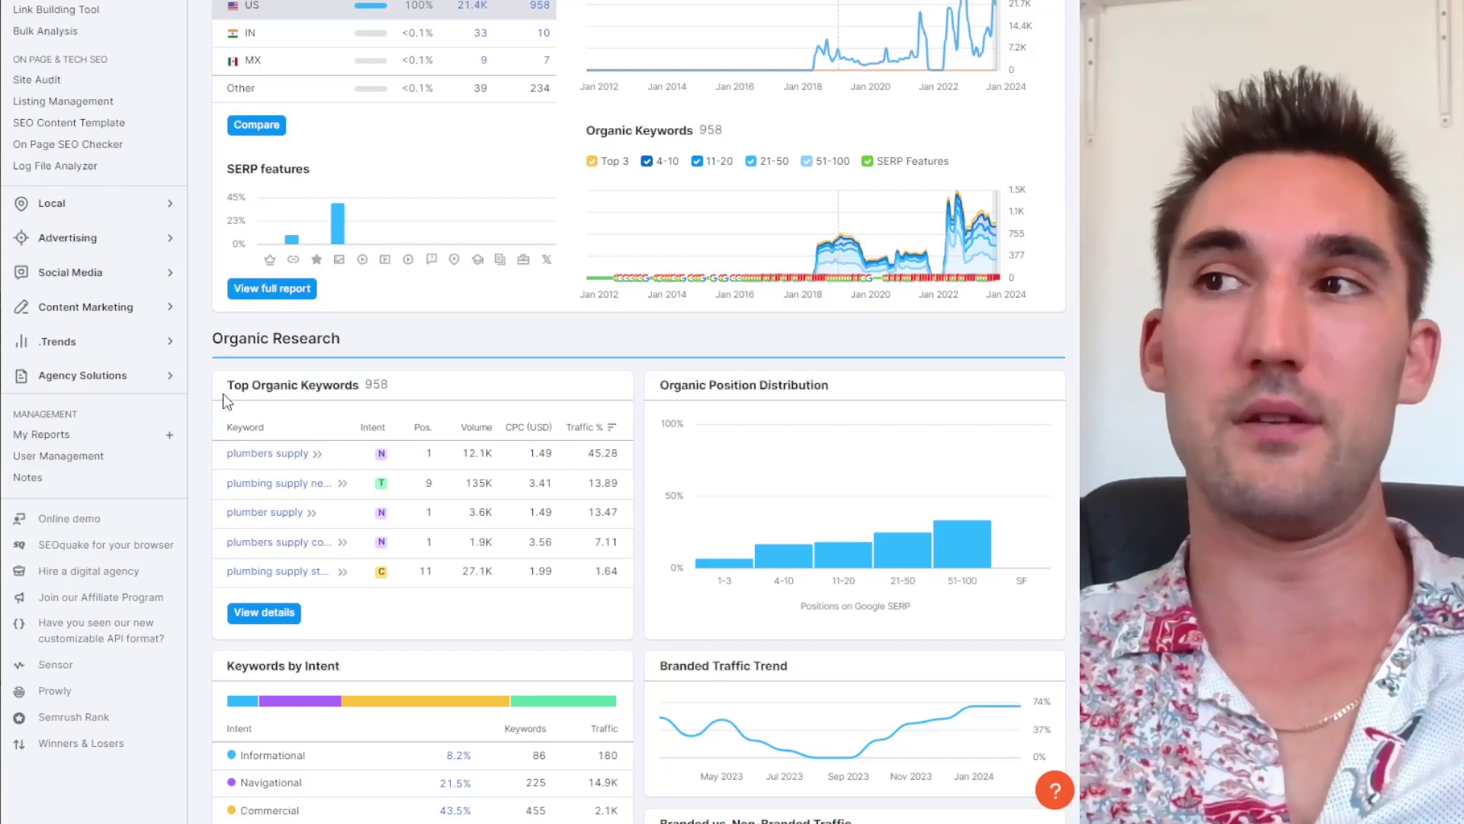
{"action": "scroll", "coordinate": [309, 418], "scroll_direction": "up", "scroll_amount": 5}
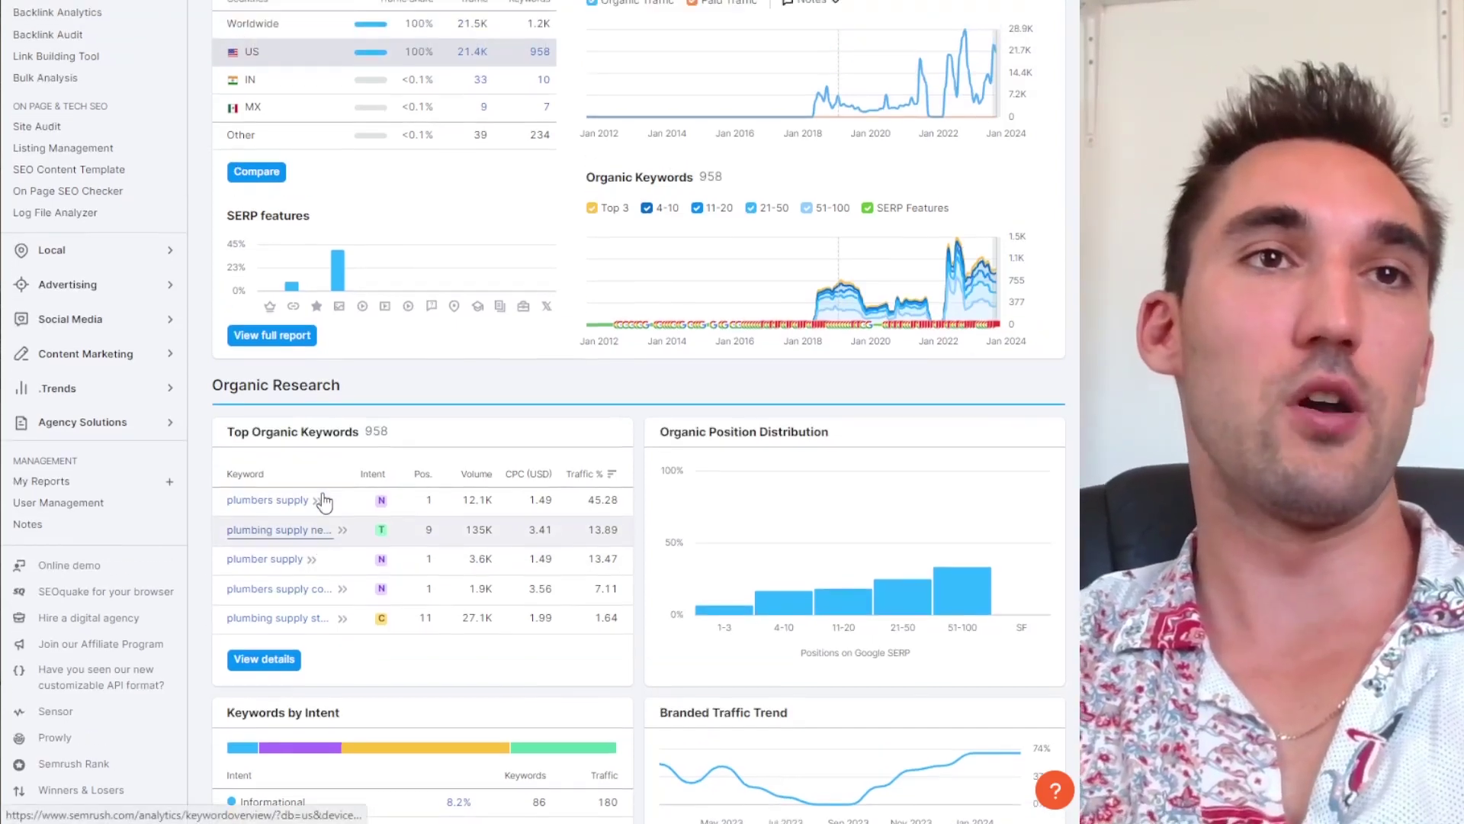
{"action": "scroll", "coordinate": [389, 84], "scroll_direction": "up", "scroll_amount": 2}
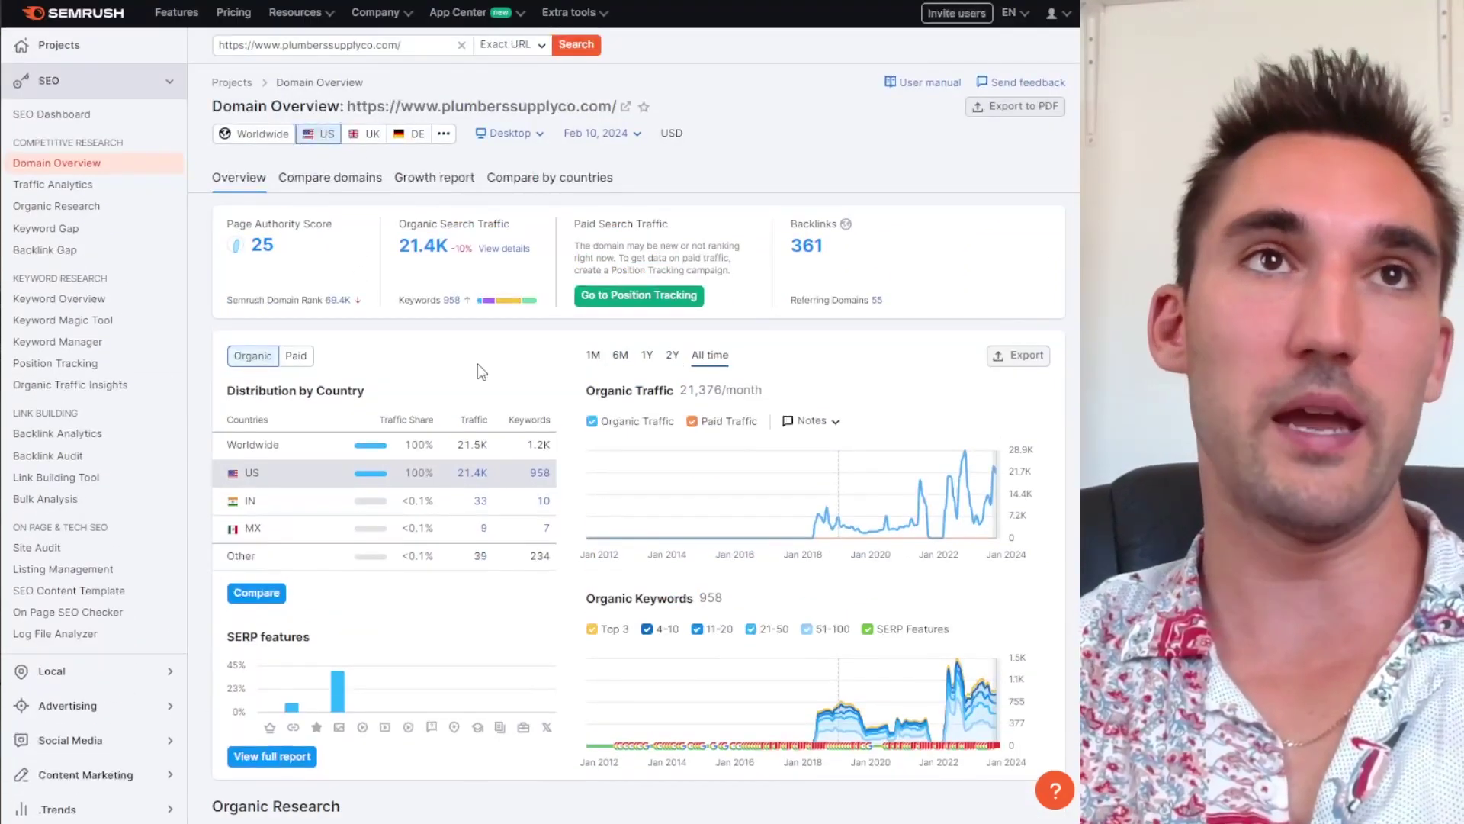
{"action": "scroll", "coordinate": [480, 371], "scroll_direction": "down", "scroll_amount": 7}
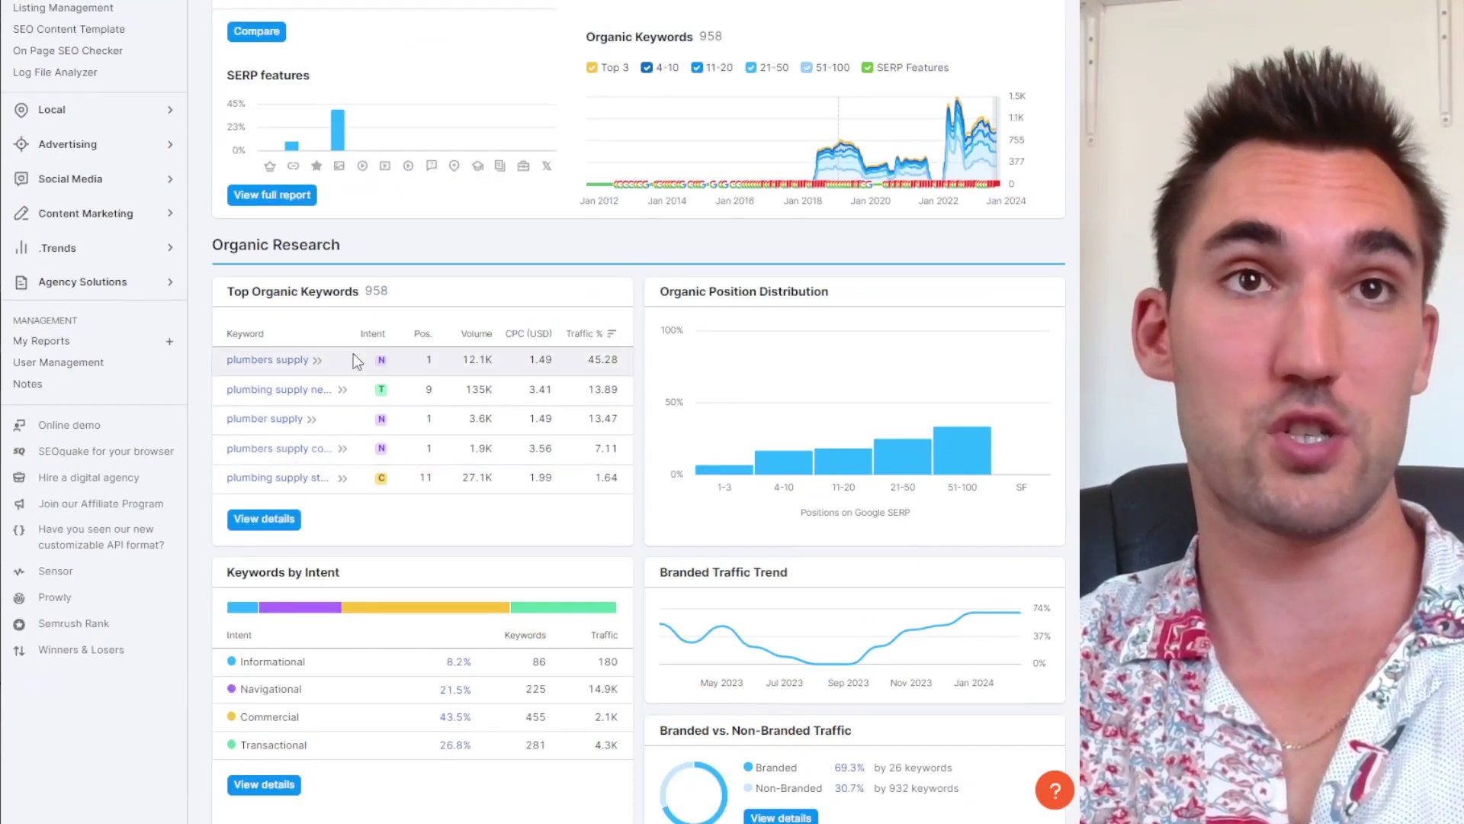
{"action": "scroll", "coordinate": [446, 551], "scroll_direction": "up", "scroll_amount": 7}
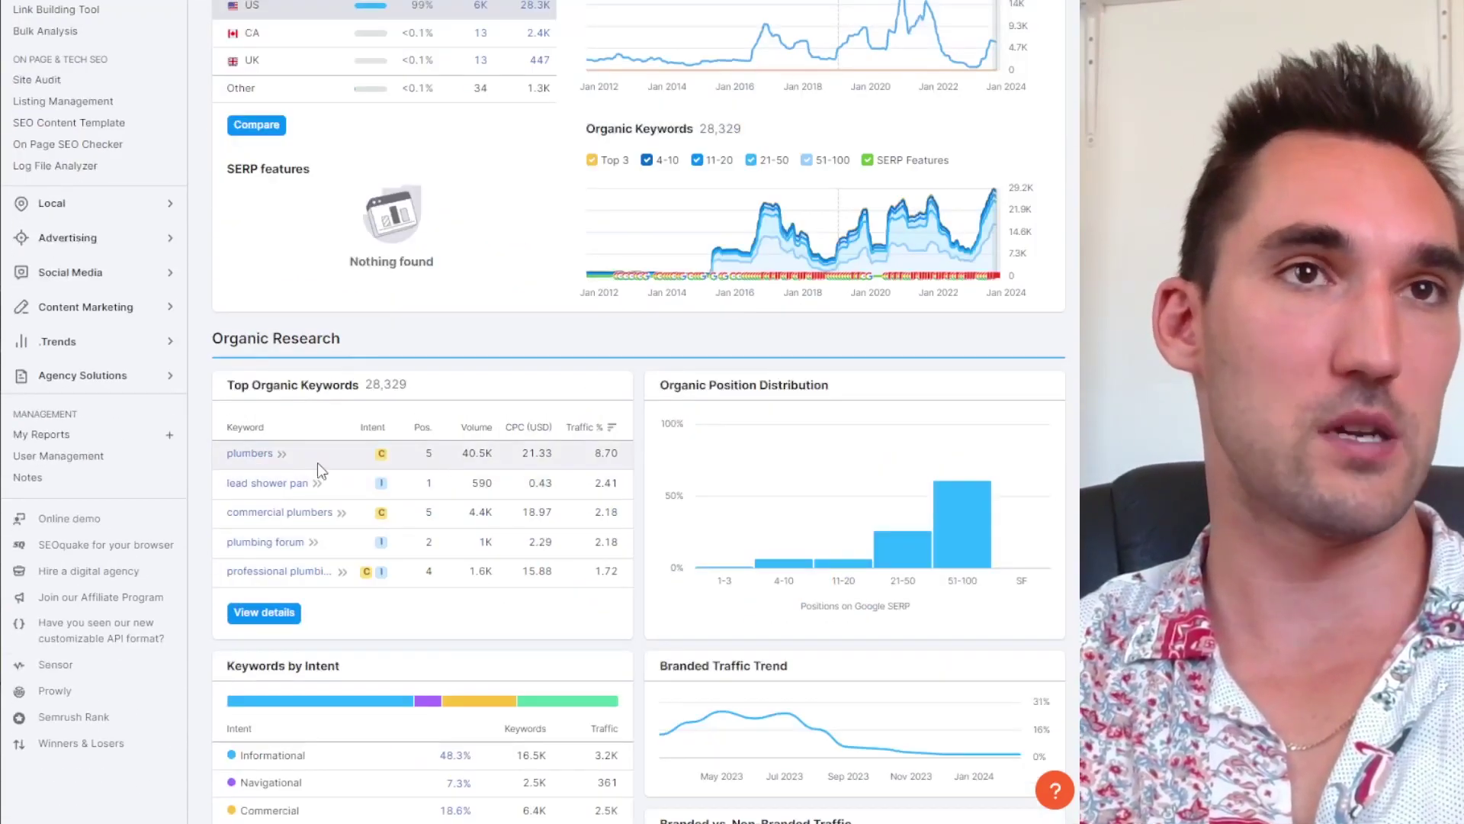
{"action": "scroll", "coordinate": [445, 480], "scroll_direction": "down", "scroll_amount": 1}
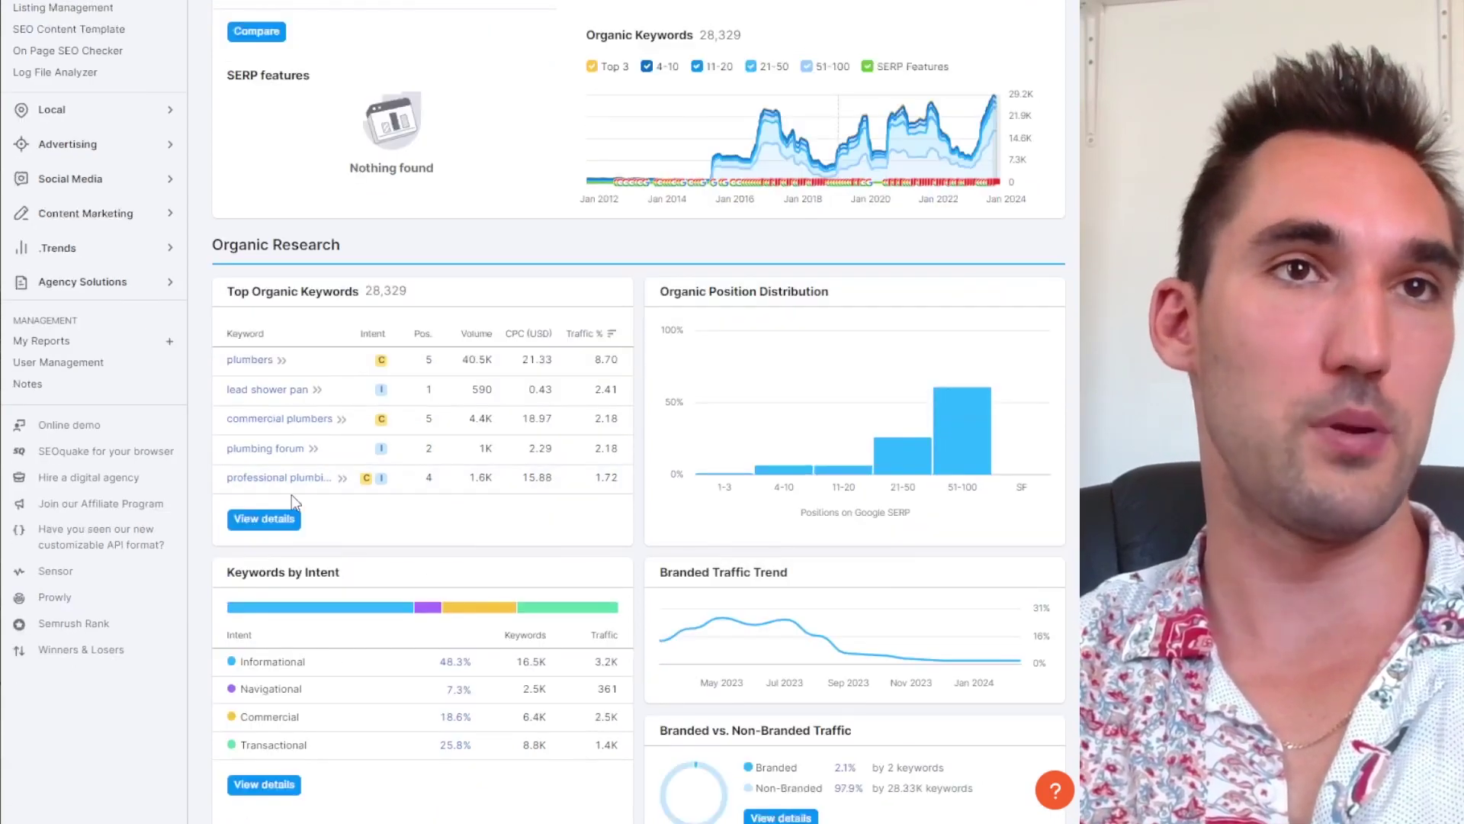
{"action": "scroll", "coordinate": [327, 489], "scroll_direction": "up", "scroll_amount": 7}
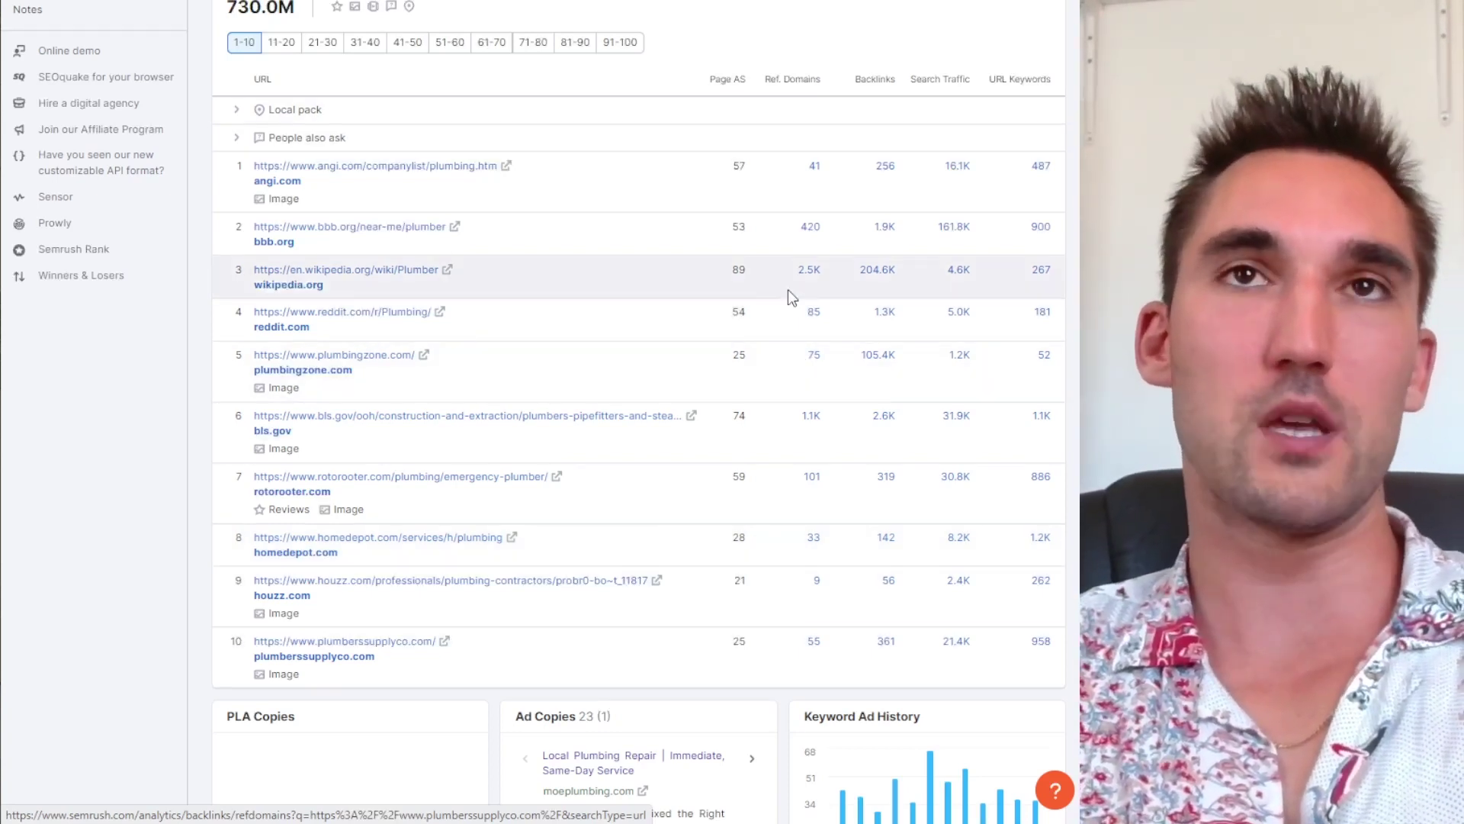
Page the plumbers SERP table through results 11–20 to 21–30.
{"action": "left_click", "coordinate": [293, 44]}
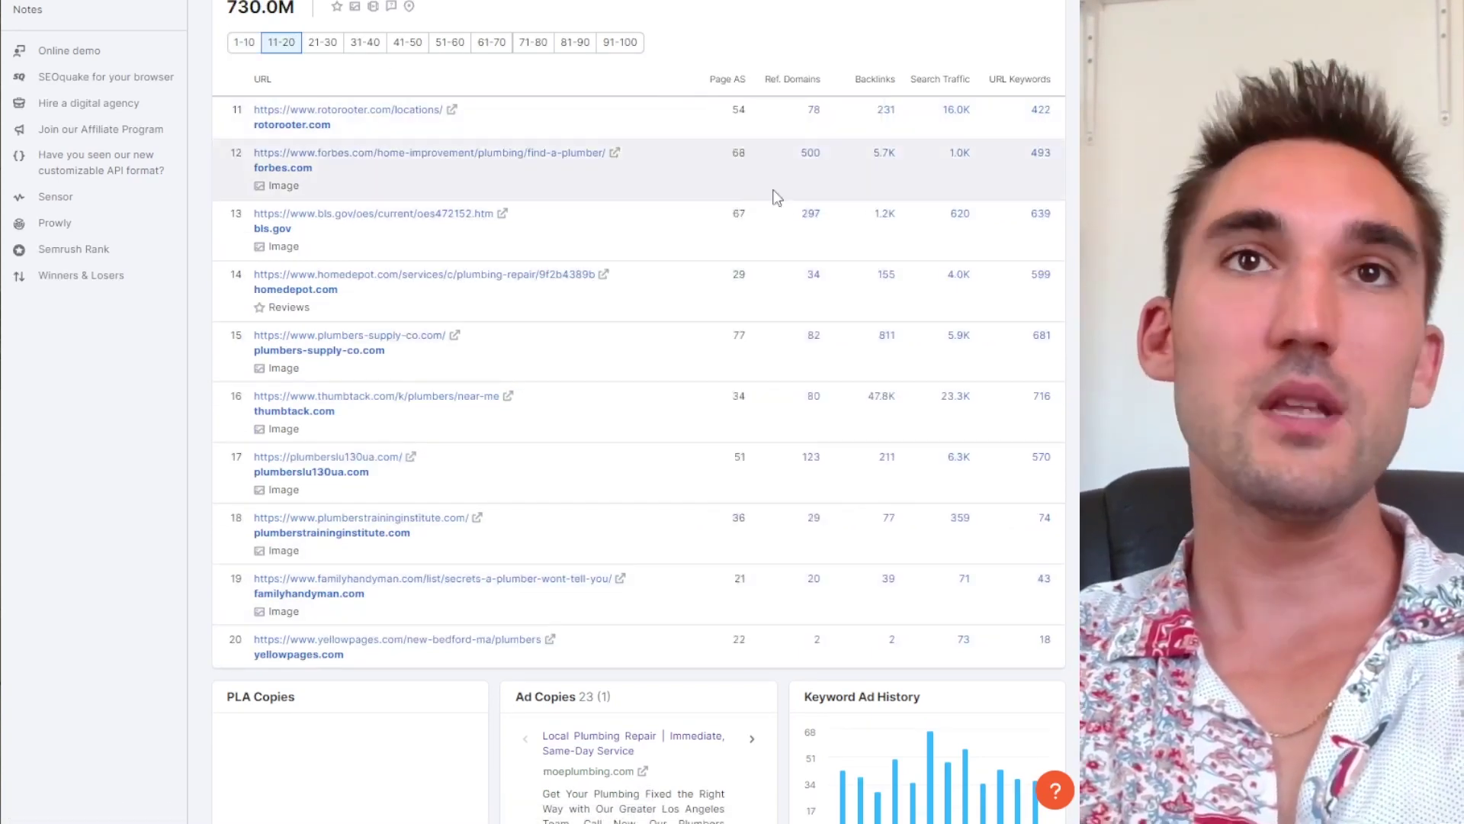
{"action": "left_click", "coordinate": [323, 44]}
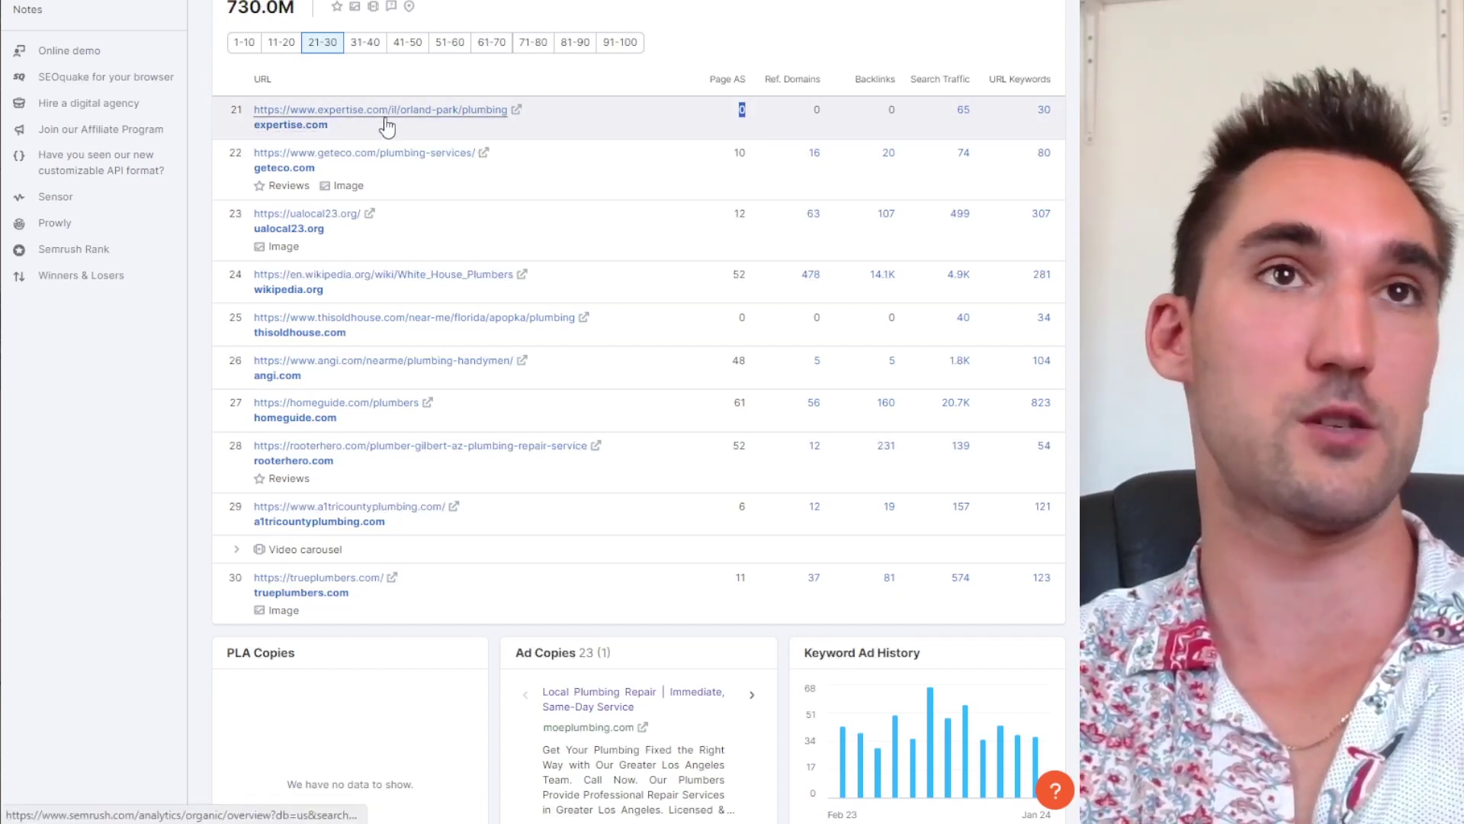
Highlight trueplumbers.com's Page AS of 11 and a1tricountyplumbing.com's Page AS of 6.
{"action": "scroll", "coordinate": [491, 300], "scroll_direction": "down", "scroll_amount": 1}
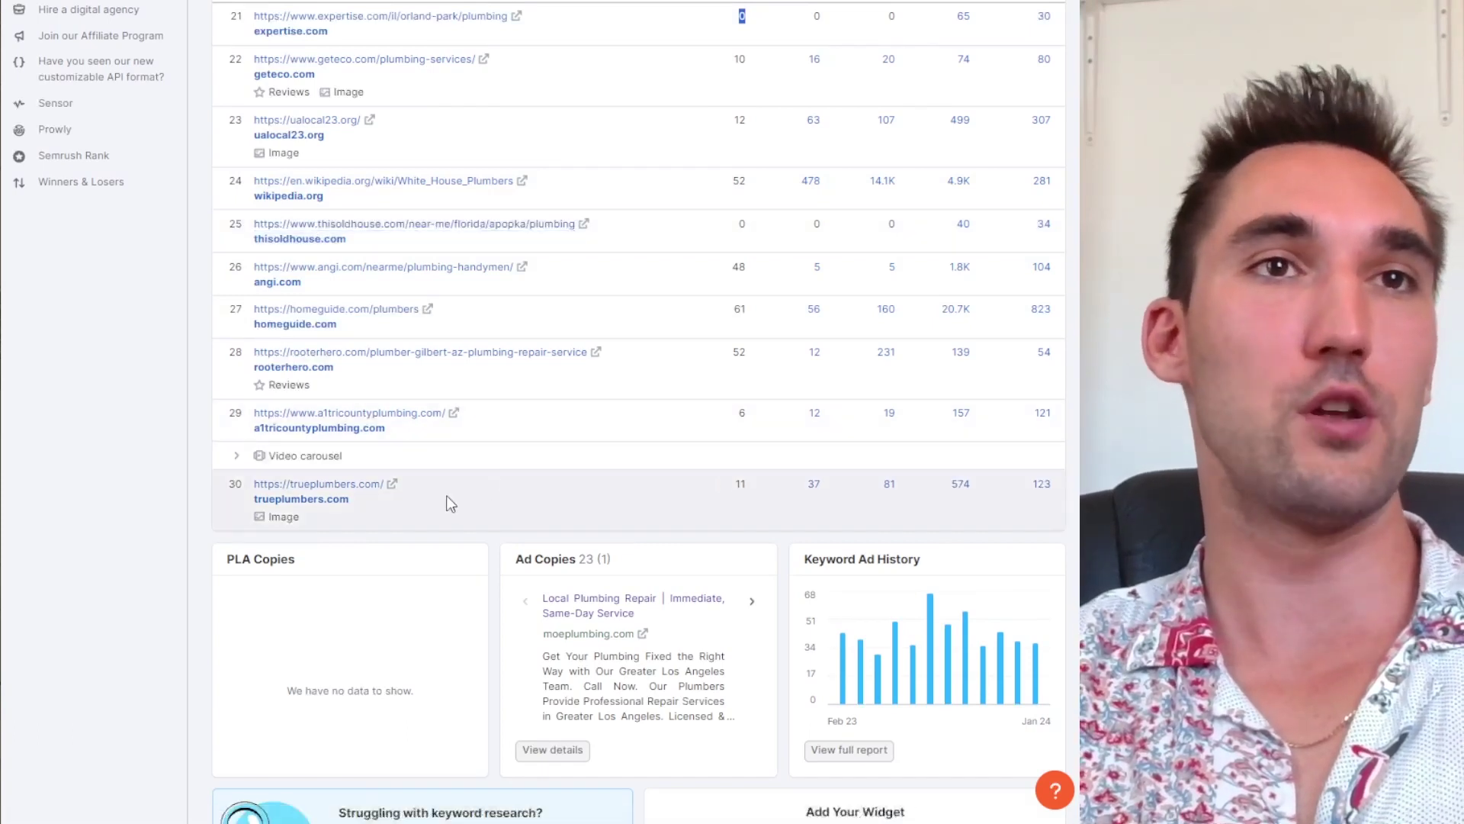
{"action": "left_click_drag", "start_coordinate": [780, 480], "coordinate": [693, 502]}
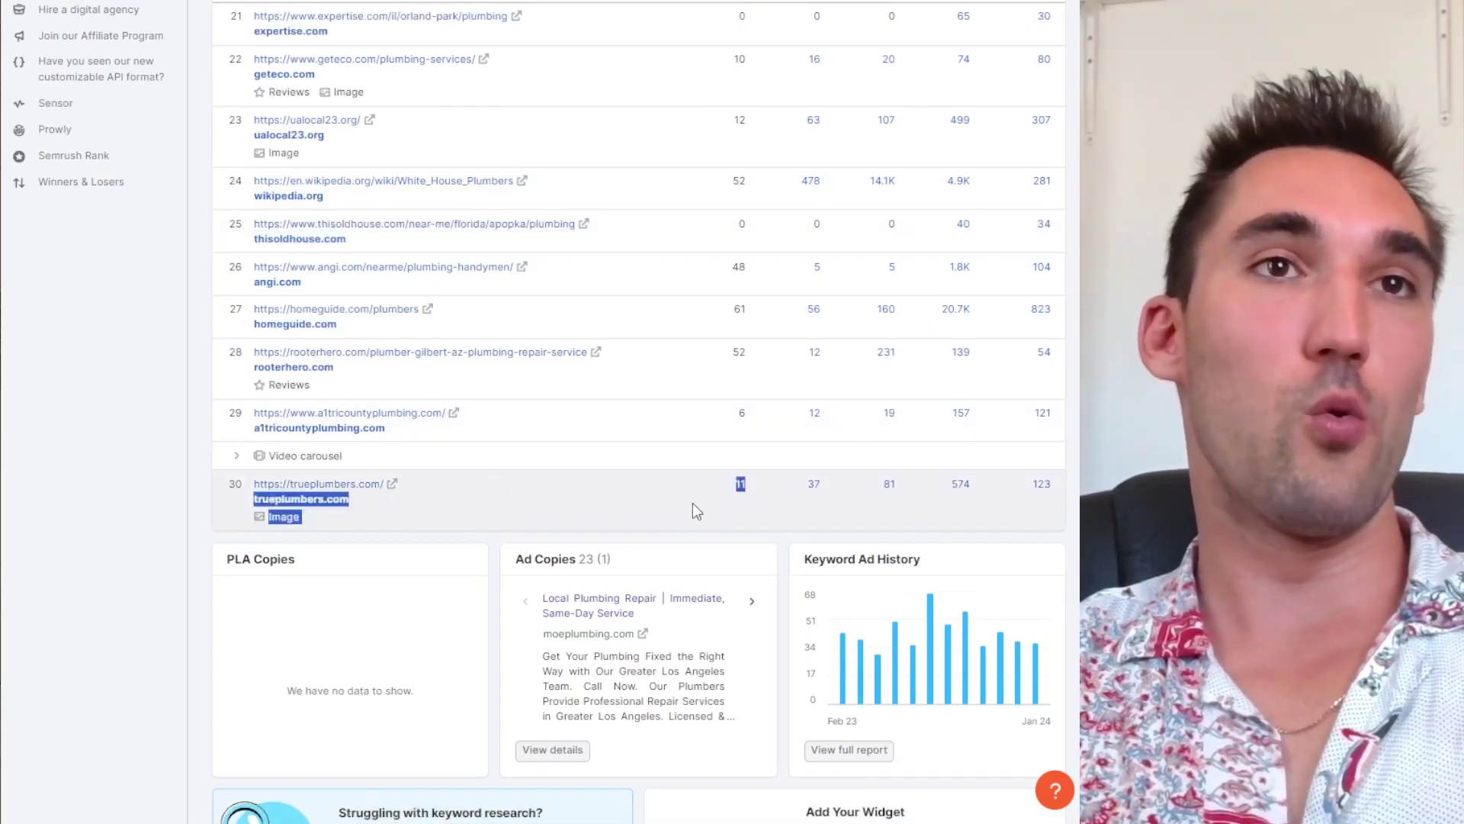
{"action": "left_click_drag", "start_coordinate": [762, 413], "coordinate": [706, 411]}
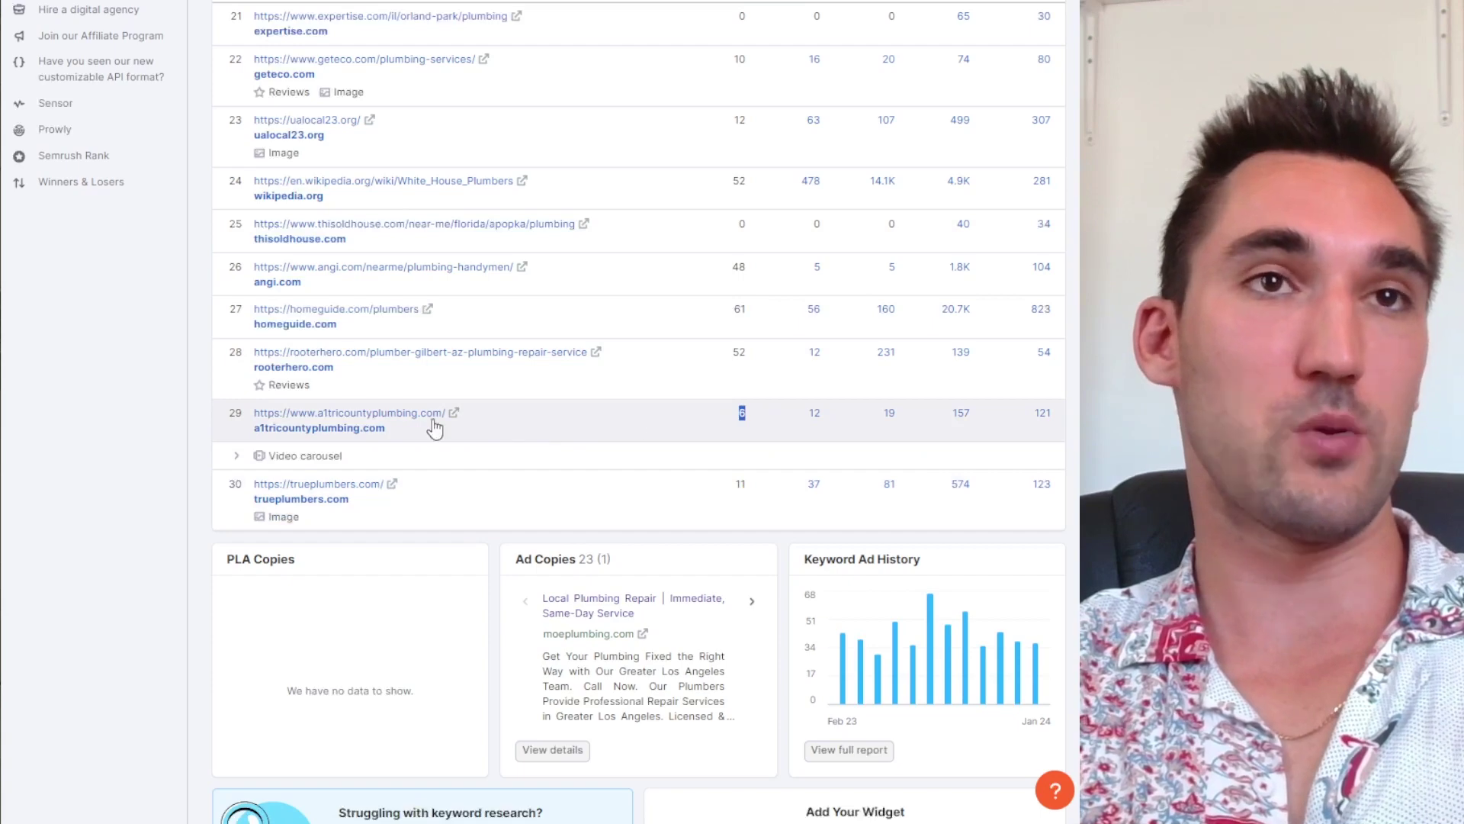
{"action": "scroll", "coordinate": [711, 467], "scroll_direction": "up", "scroll_amount": 2}
{"action": "scroll", "coordinate": [763, 533], "scroll_direction": "down", "scroll_amount": 1}
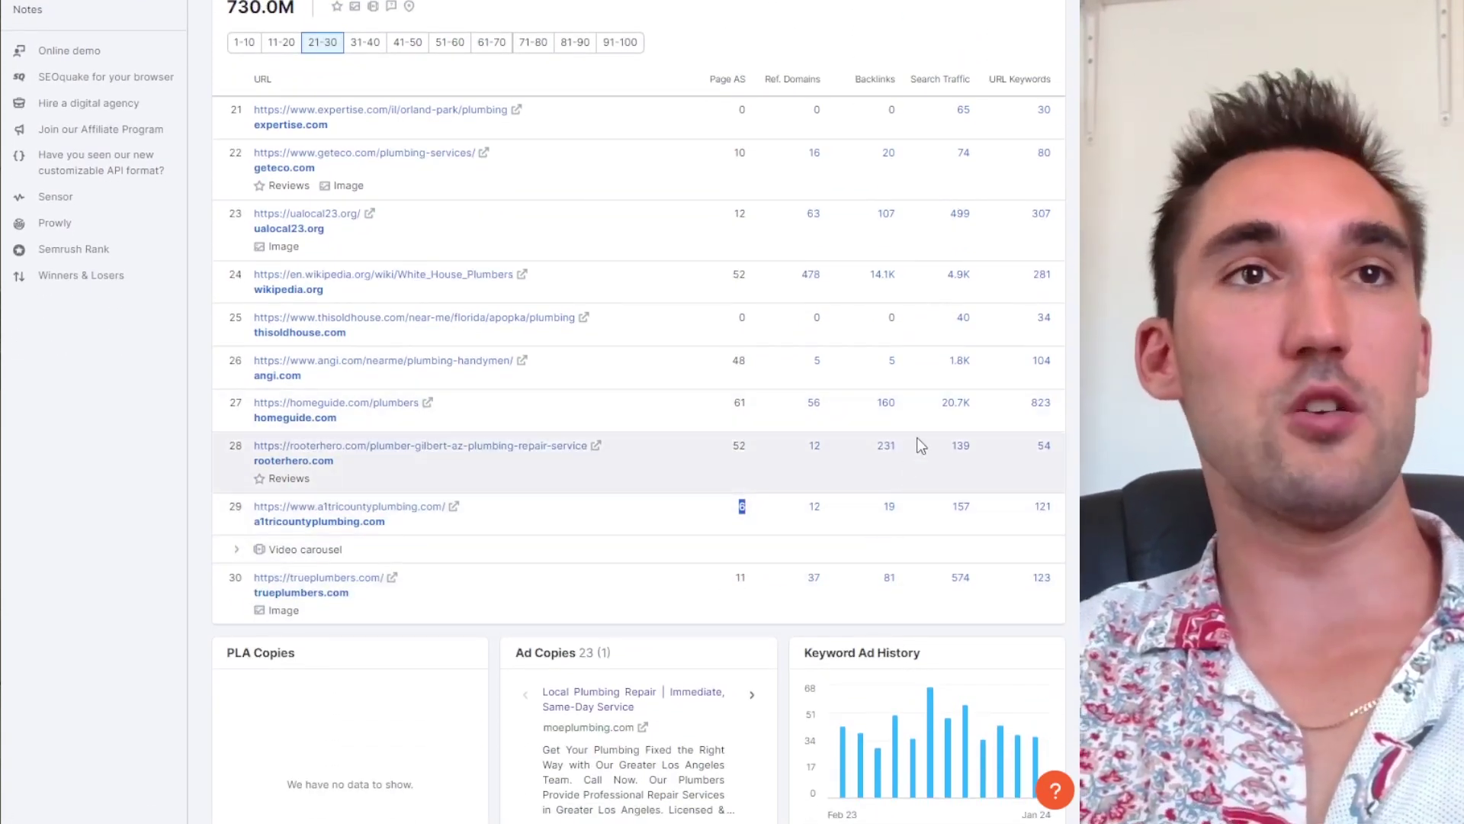
Show results 31–40, then 41–50, and return to the top of the overview.
{"action": "left_click", "coordinate": [365, 43]}
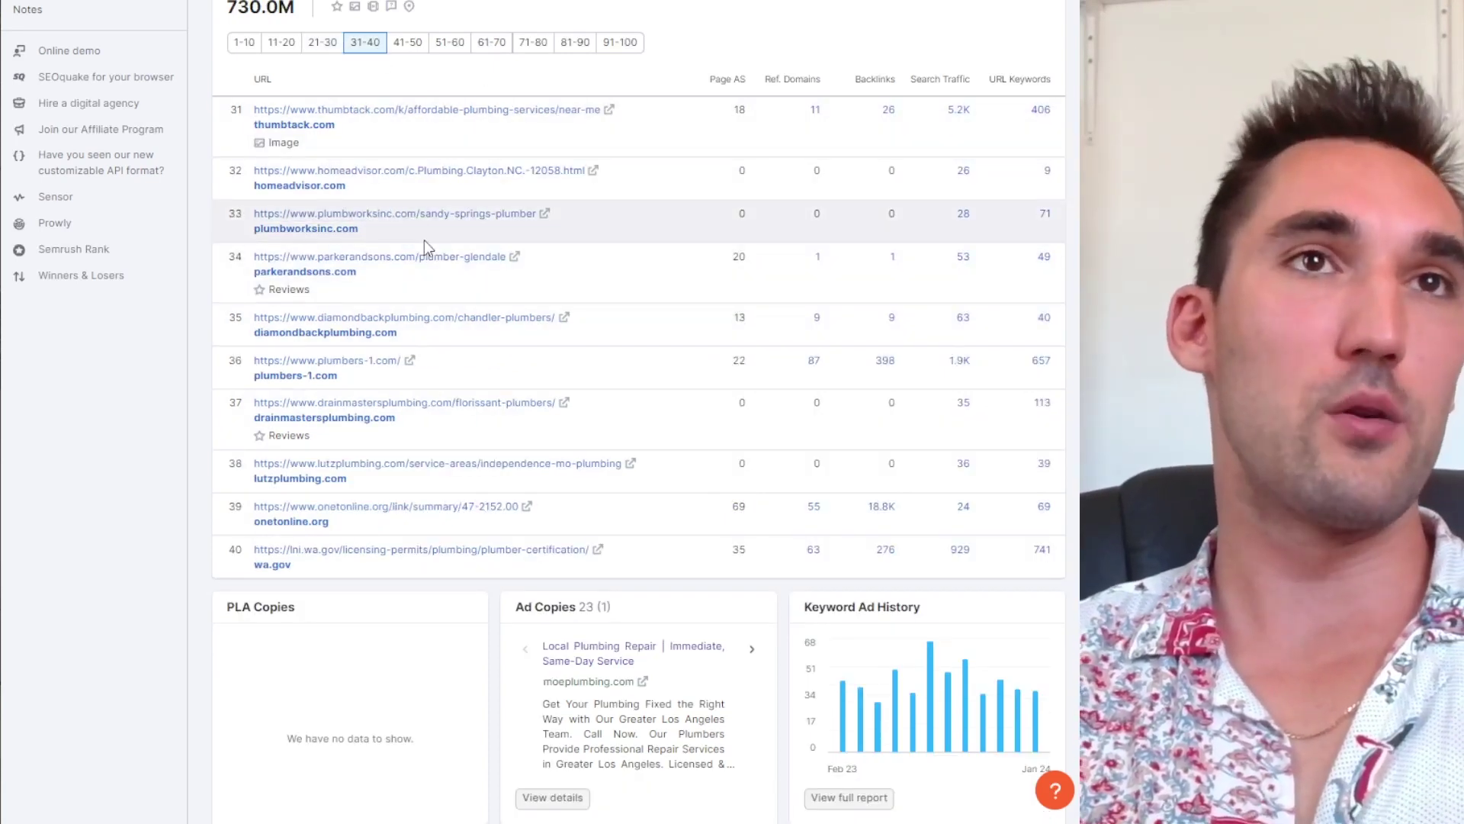
{"action": "scroll", "coordinate": [792, 226], "scroll_direction": "down", "scroll_amount": 2}
{"action": "scroll", "coordinate": [775, 437], "scroll_direction": "up", "scroll_amount": 2}
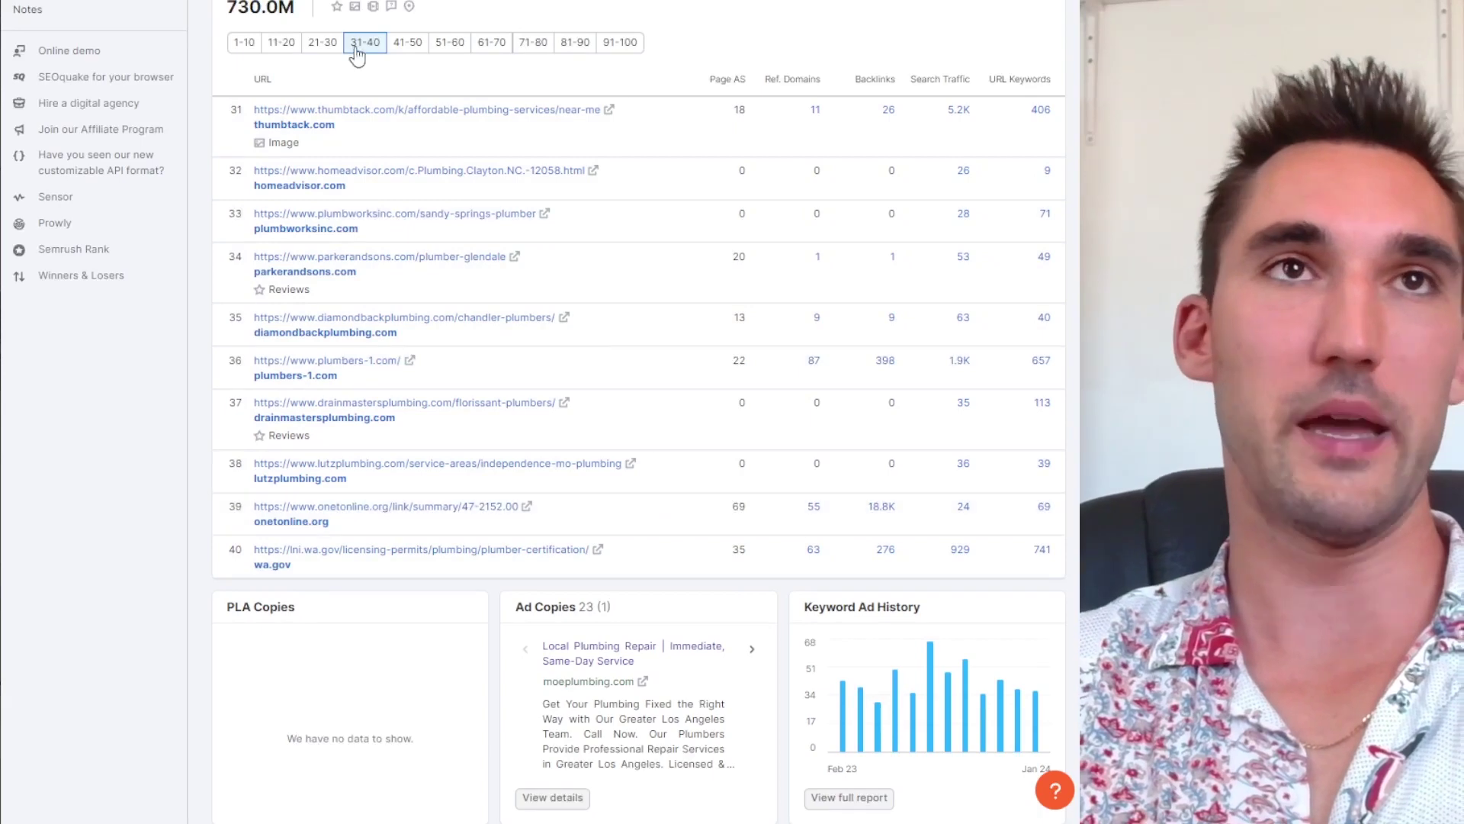
{"action": "left_click", "coordinate": [406, 43]}
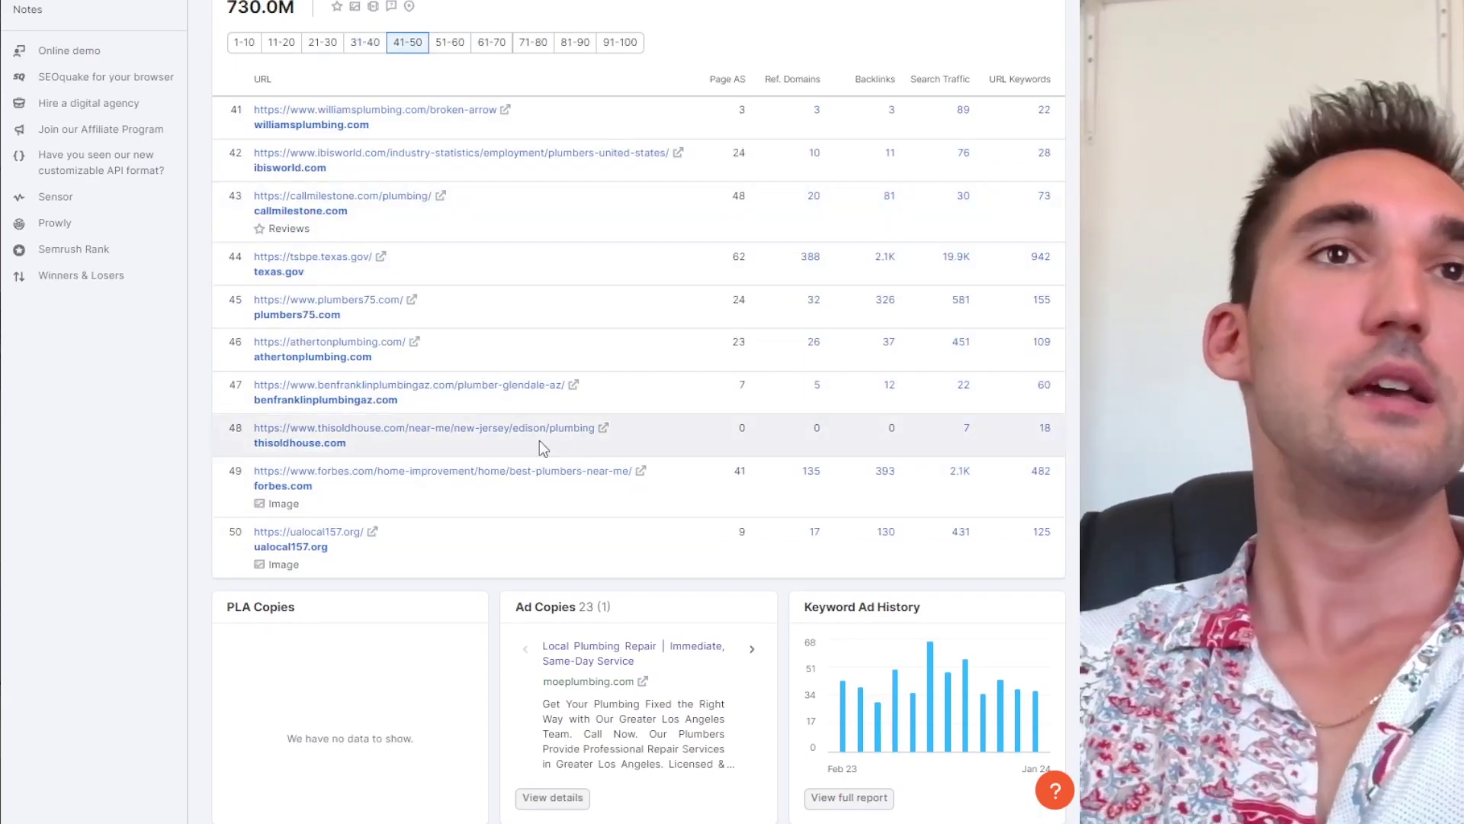
{"action": "scroll", "coordinate": [634, 434], "scroll_direction": "up", "scroll_amount": 10}
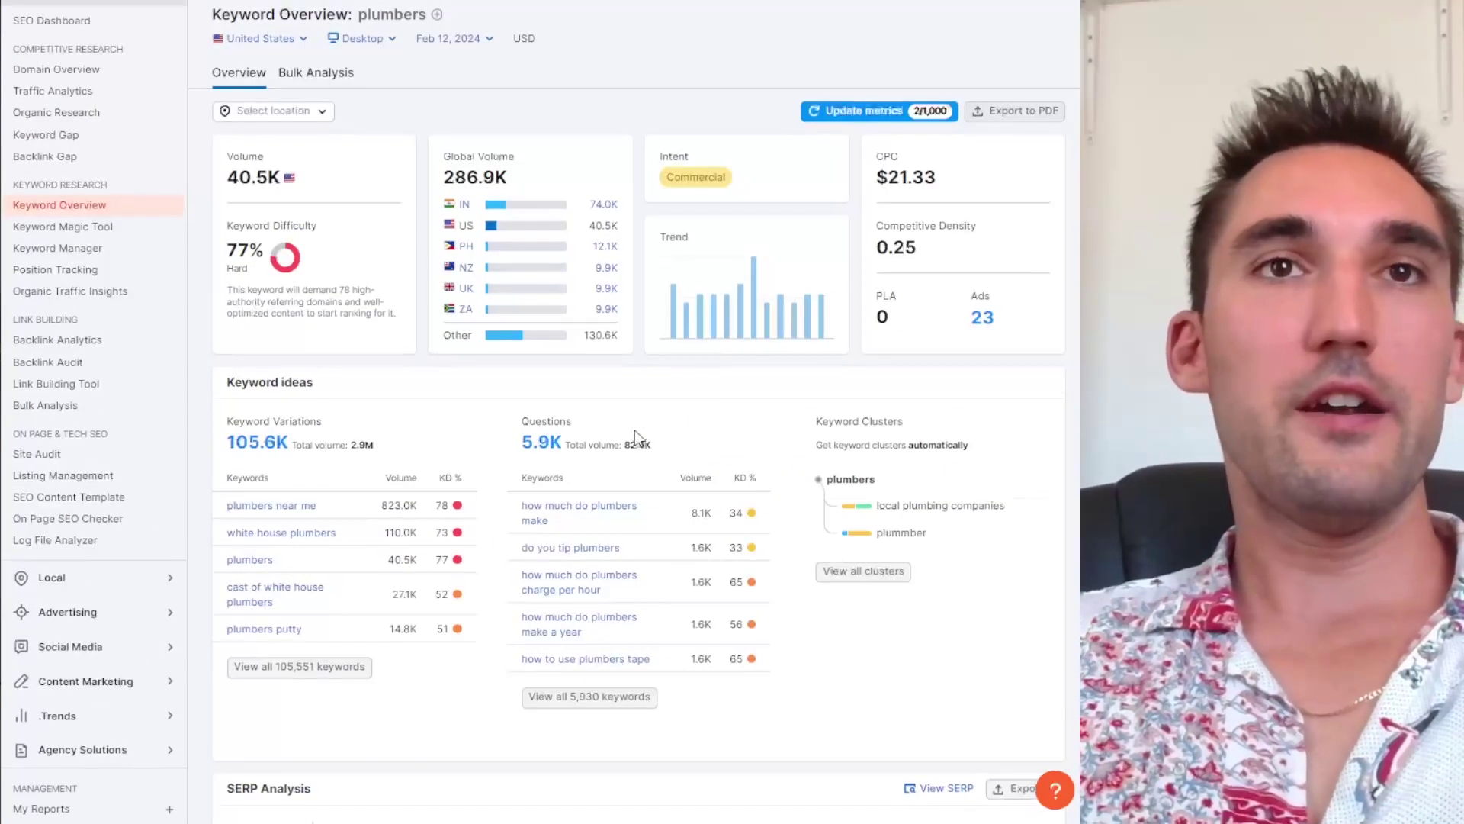
Replace 'plumbers' with 'pet supplies' and run its Keyword Overview.
{"action": "scroll", "coordinate": [635, 430], "scroll_direction": "up", "scroll_amount": 3}
{"action": "double_click", "coordinate": [241, 45]}
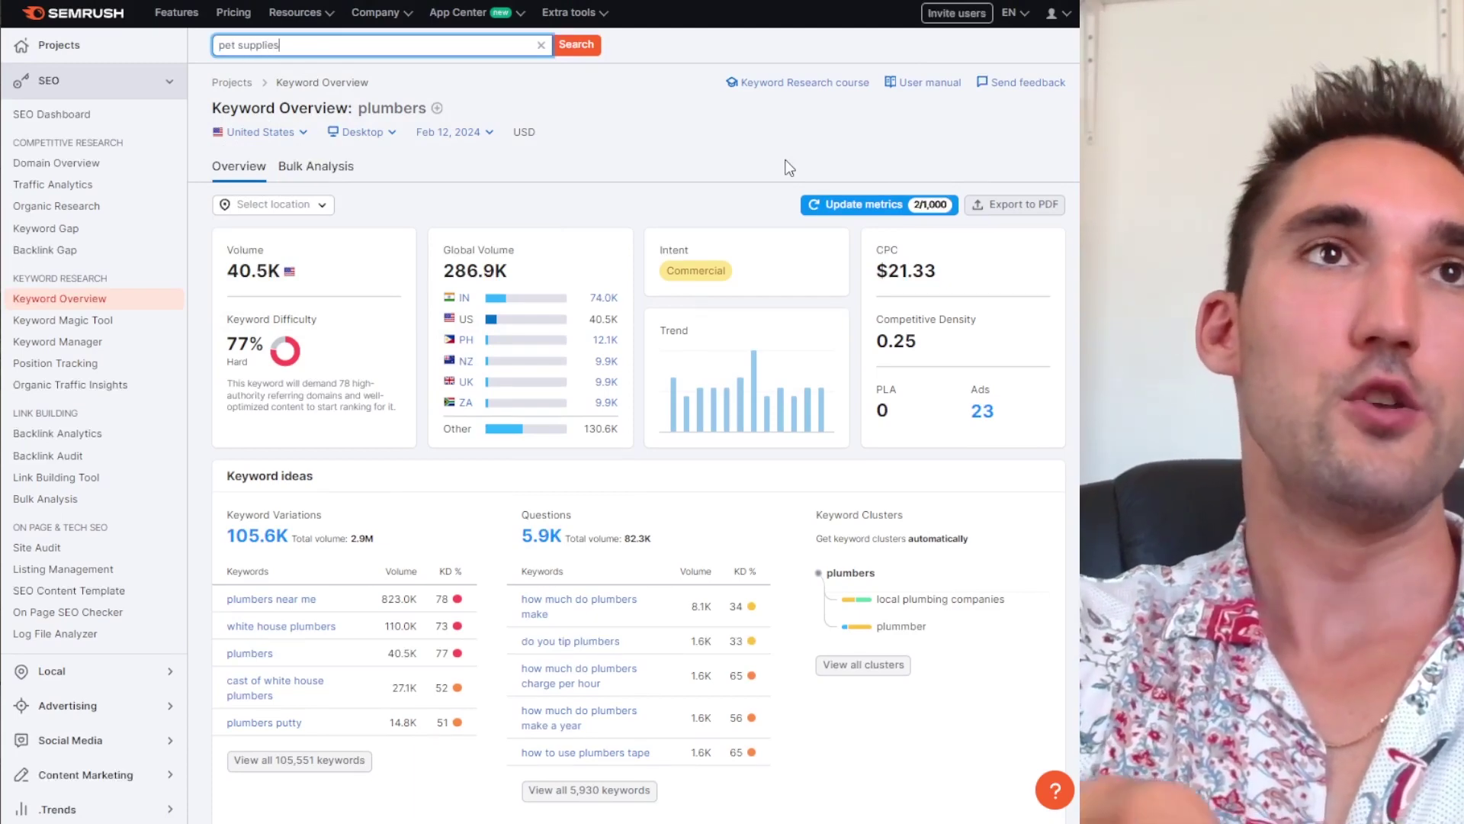
{"action": "type", "text": "pet supplies"}
{"action": "key", "text": "Return"}
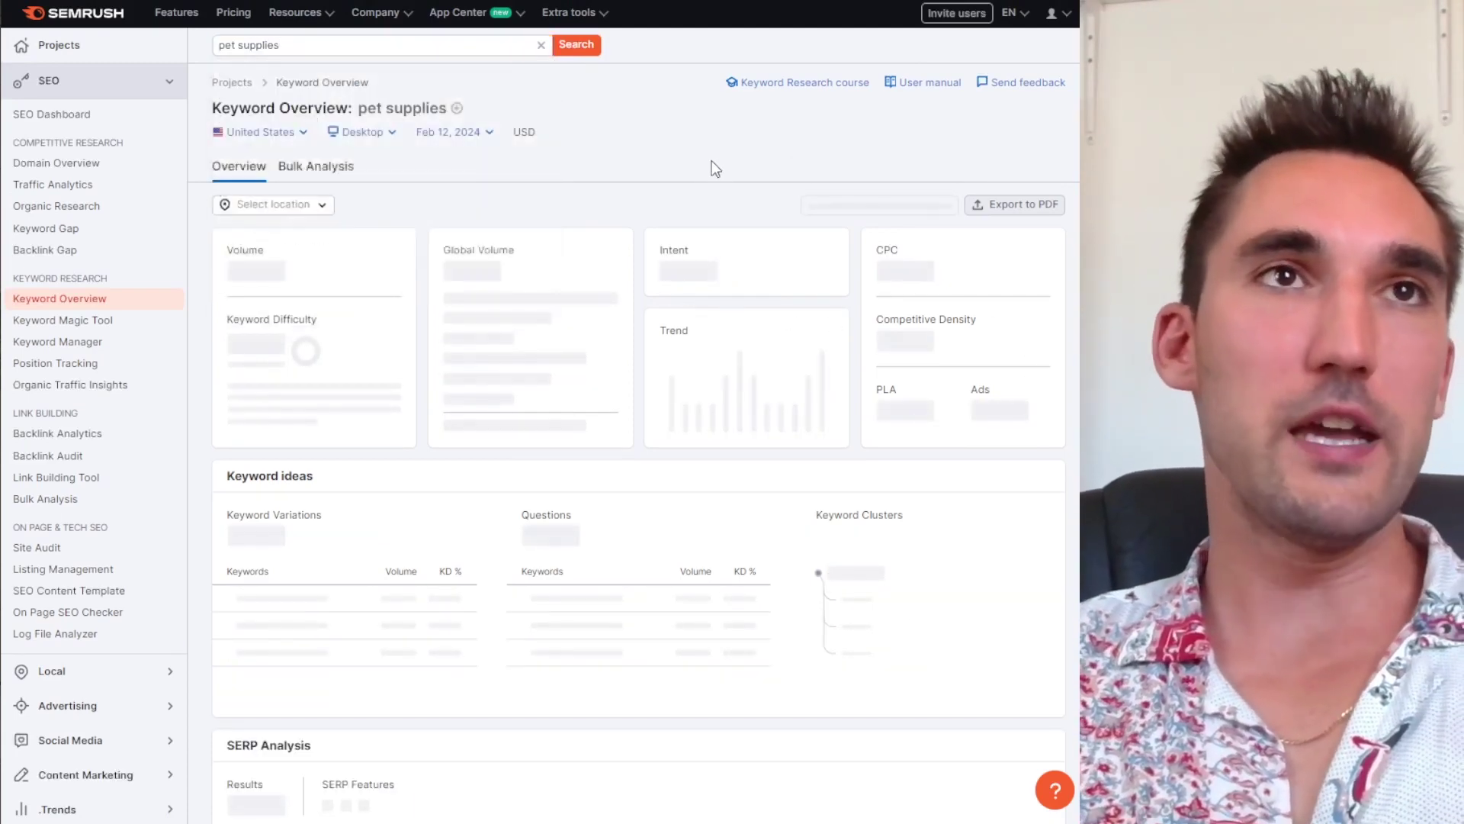
Highlight Page AS values for petsuppliesplus.com (71) and chewy.com (86), then show results 11–20.
{"action": "scroll", "coordinate": [708, 287], "scroll_direction": "down", "scroll_amount": 3}
{"action": "scroll", "coordinate": [702, 328], "scroll_direction": "down", "scroll_amount": 6}
{"action": "scroll", "coordinate": [717, 308], "scroll_direction": "down", "scroll_amount": 2}
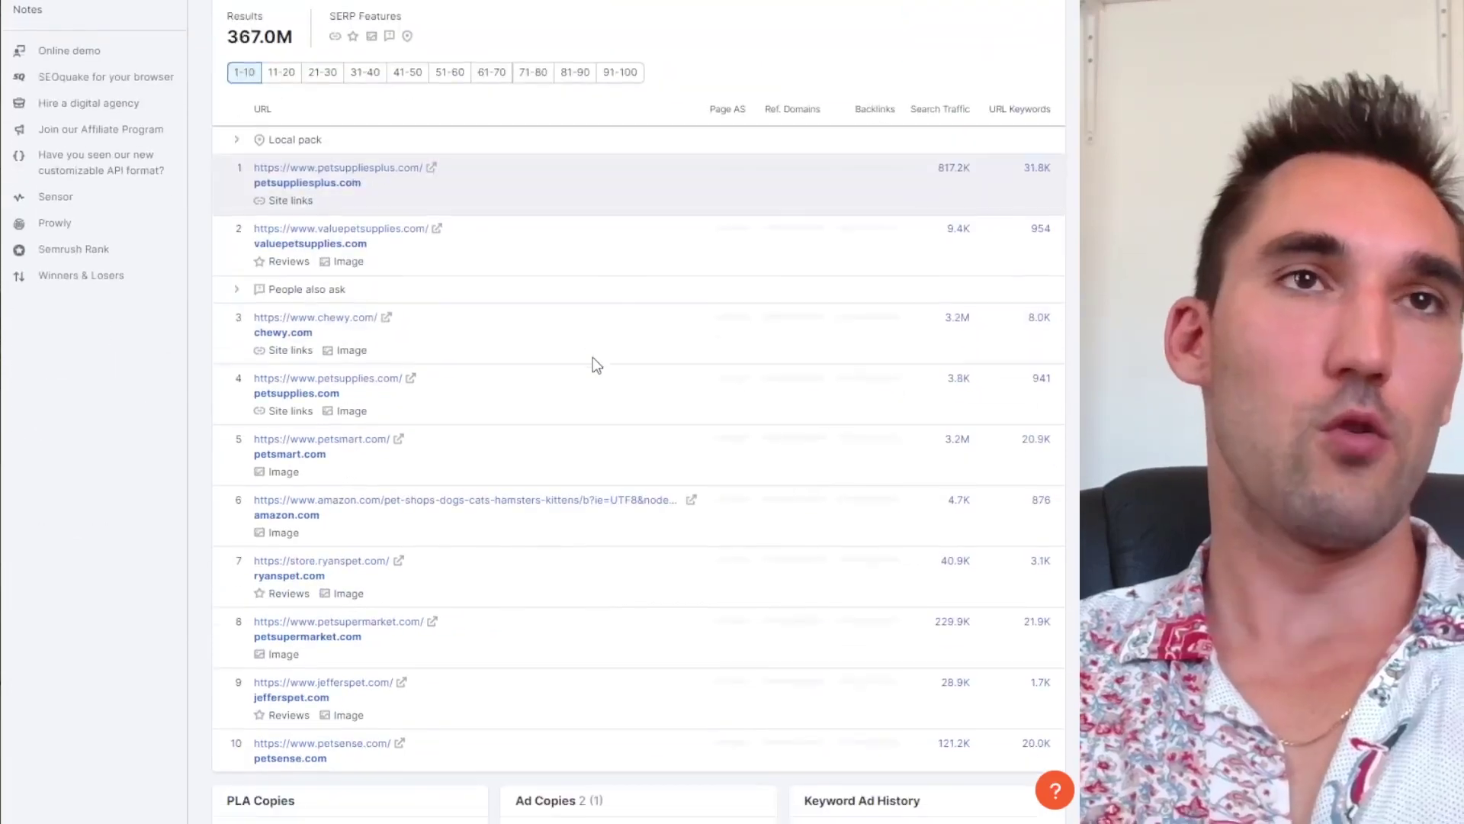
{"action": "scroll", "coordinate": [622, 208], "scroll_direction": "down", "scroll_amount": 1}
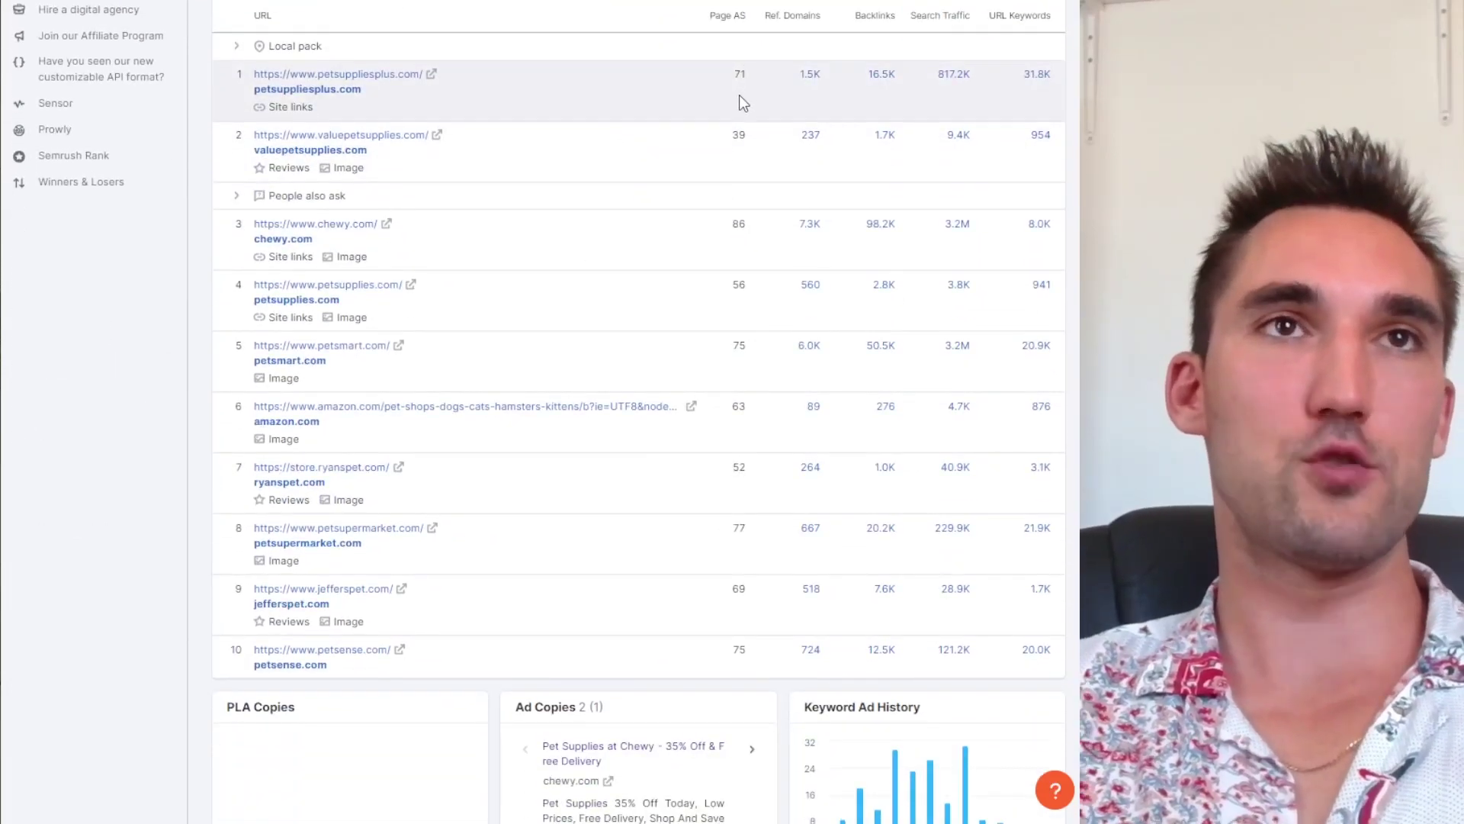
{"action": "scroll", "coordinate": [743, 122], "scroll_direction": "up", "scroll_amount": 1}
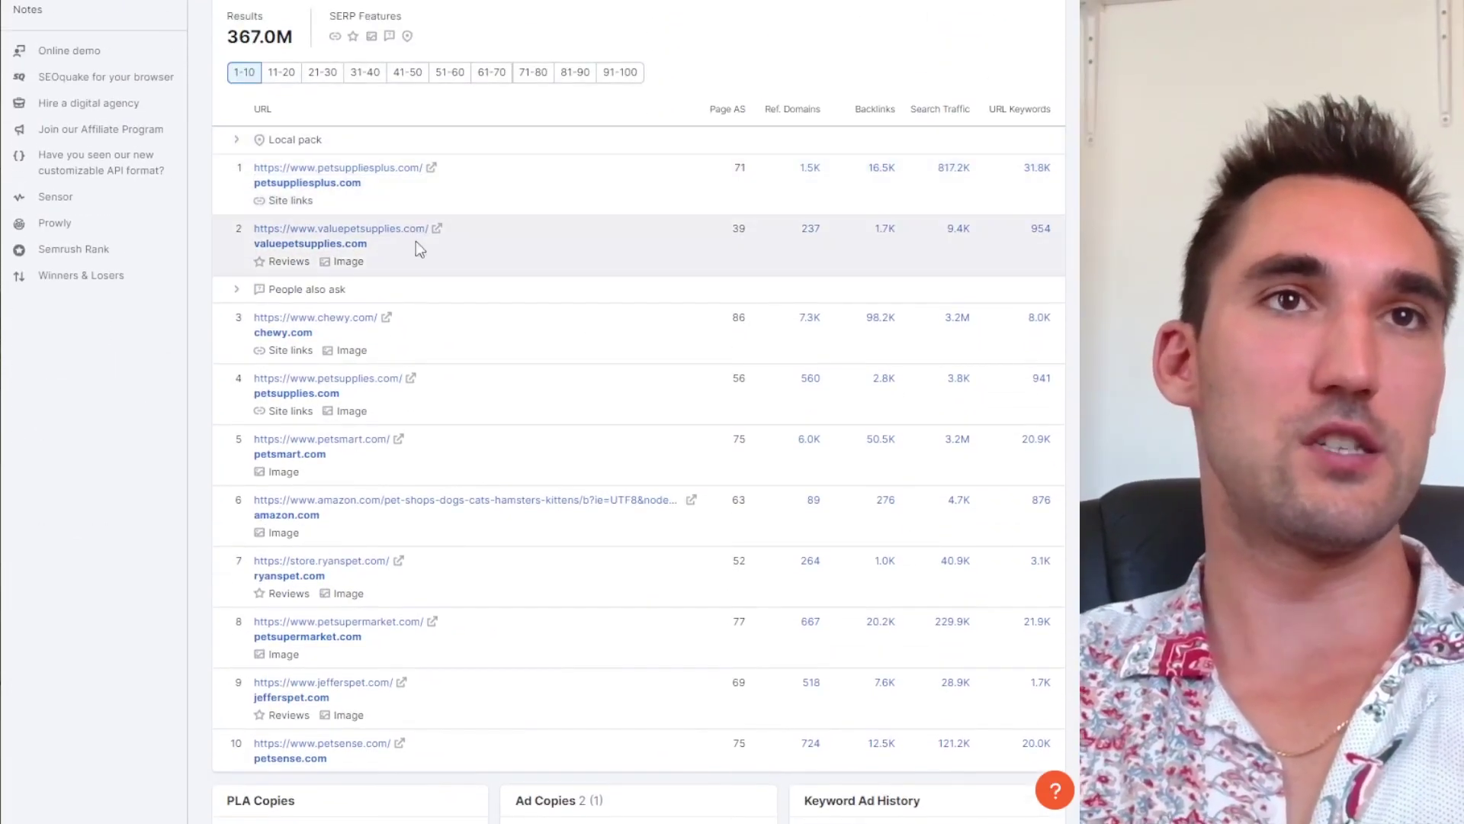
{"action": "double_click", "coordinate": [743, 168]}
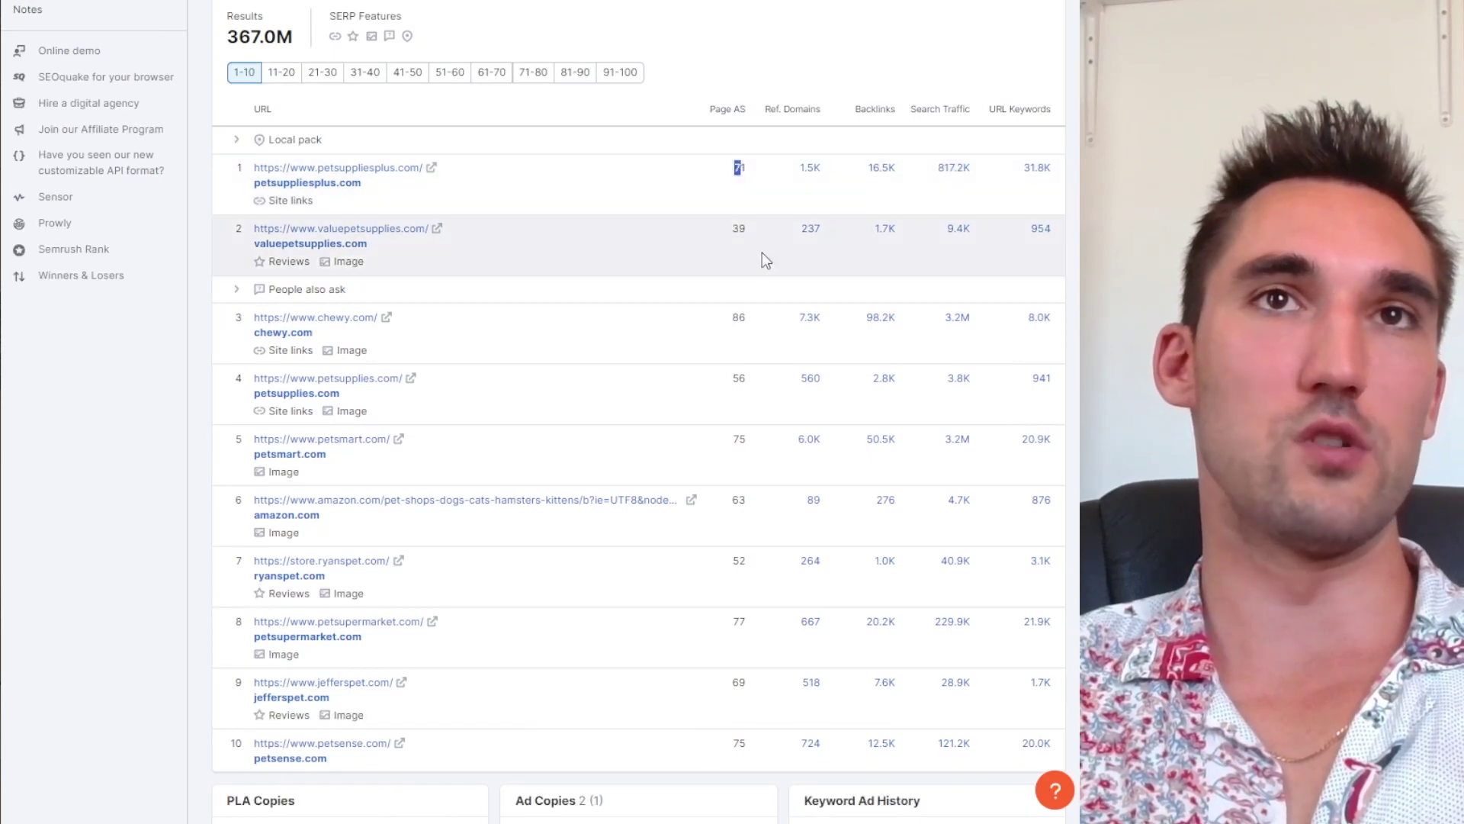
{"action": "double_click", "coordinate": [741, 319]}
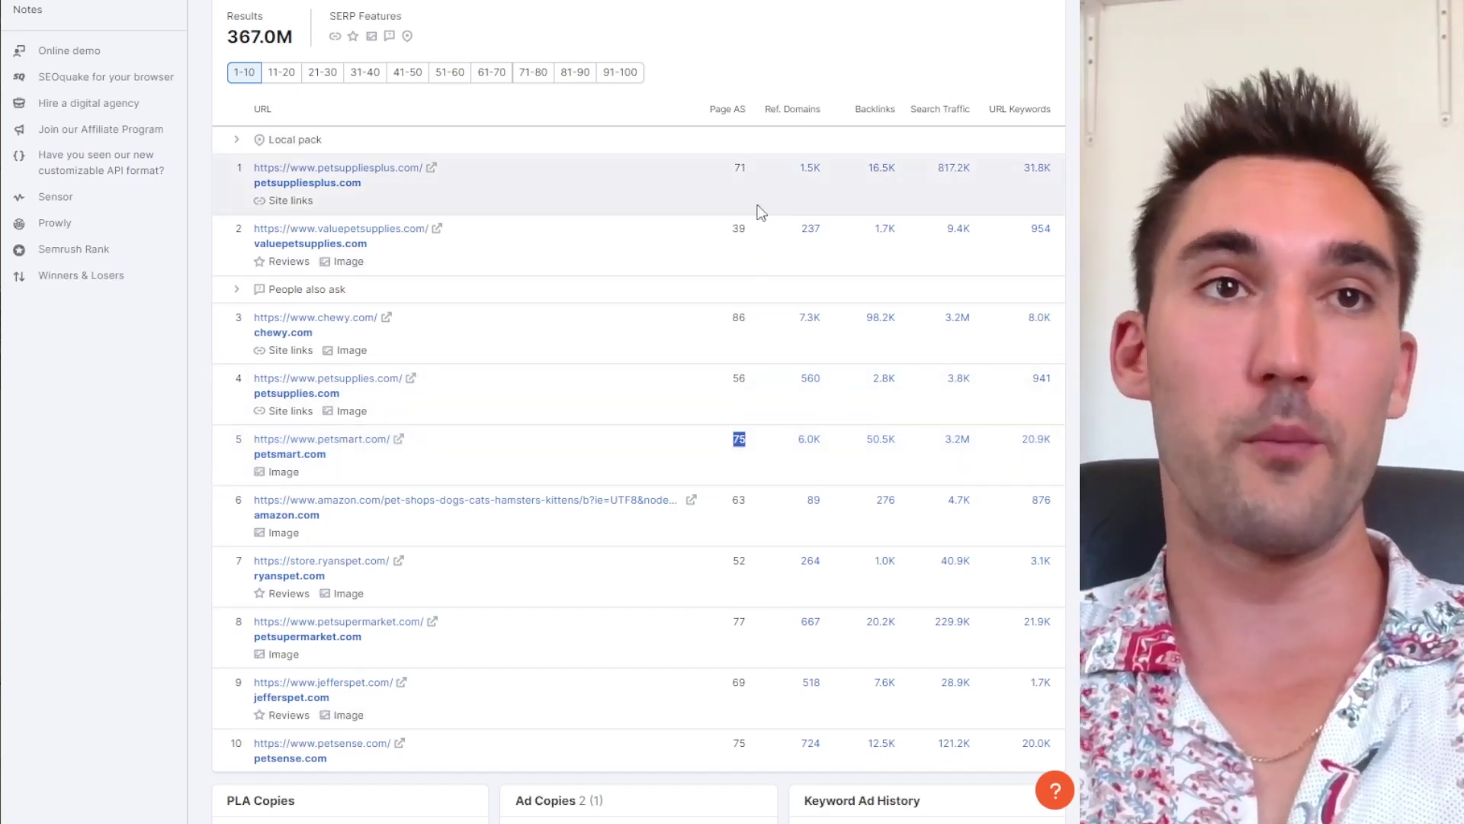
{"action": "left_click_drag", "start_coordinate": [749, 175], "coordinate": [729, 176]}
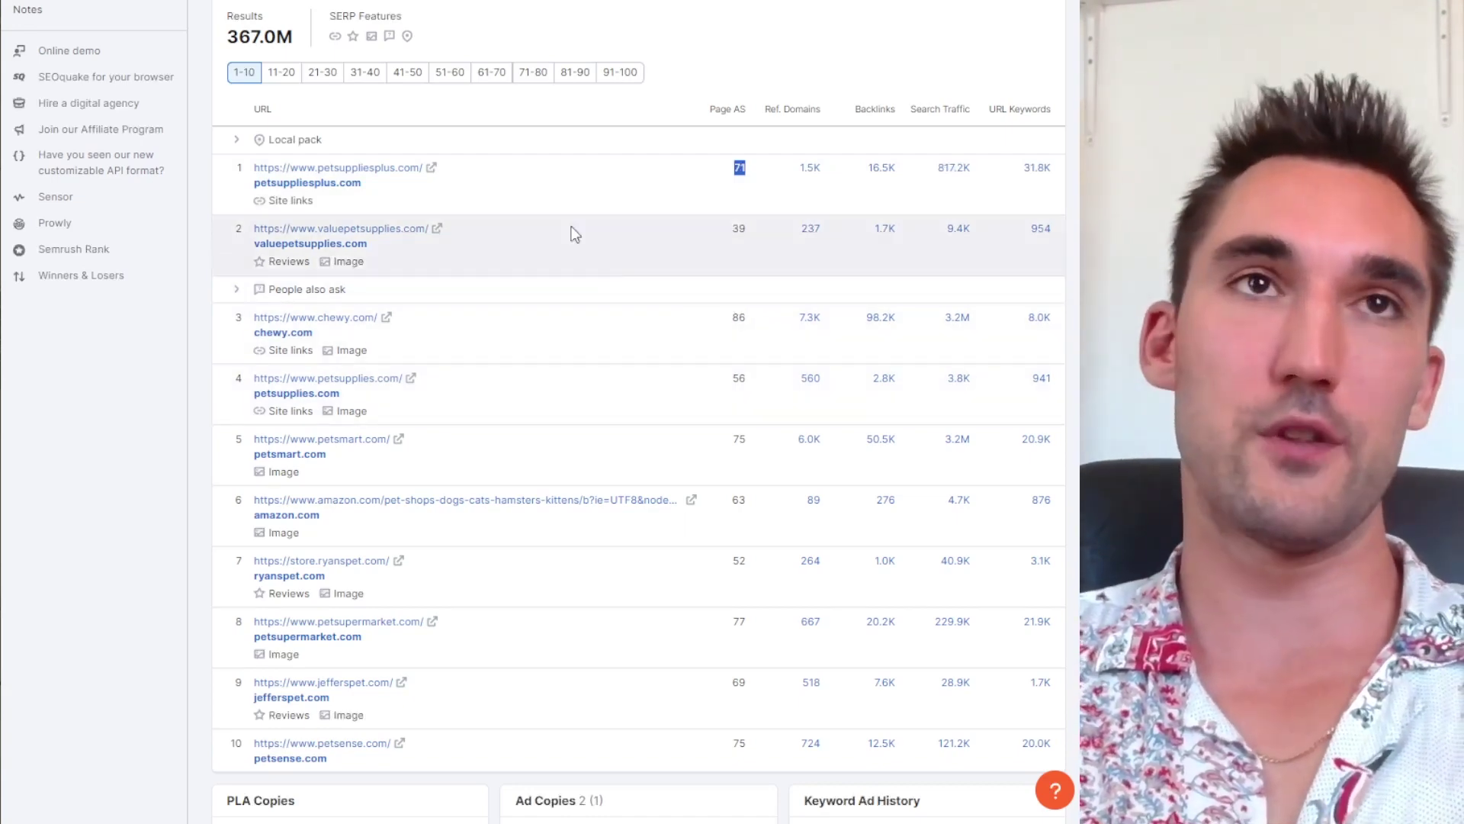
{"action": "left_click", "coordinate": [294, 77]}
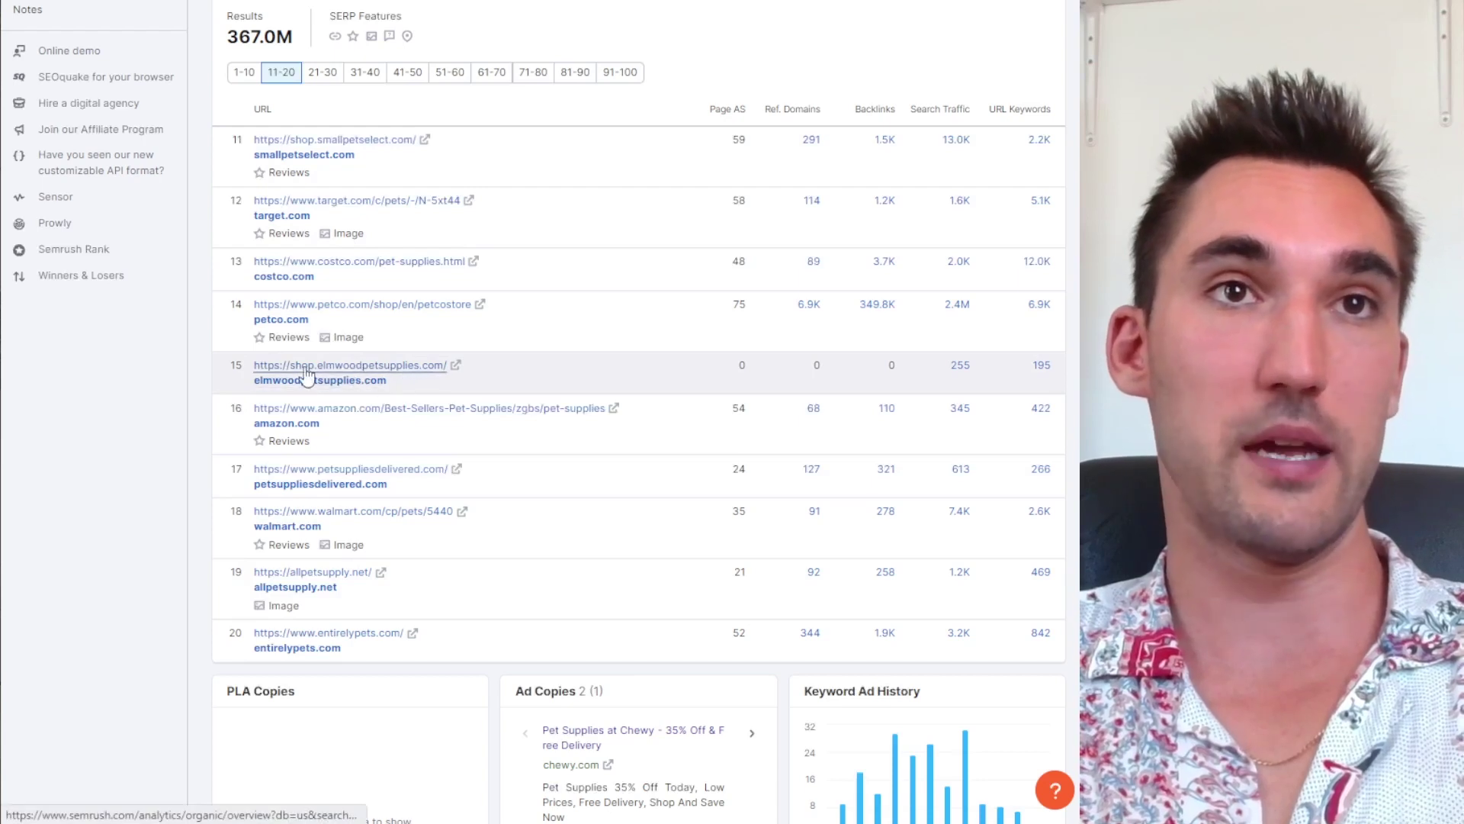
Page the pet supplies SERP results from 21–30 through to 81–90.
{"action": "left_click", "coordinate": [322, 76]}
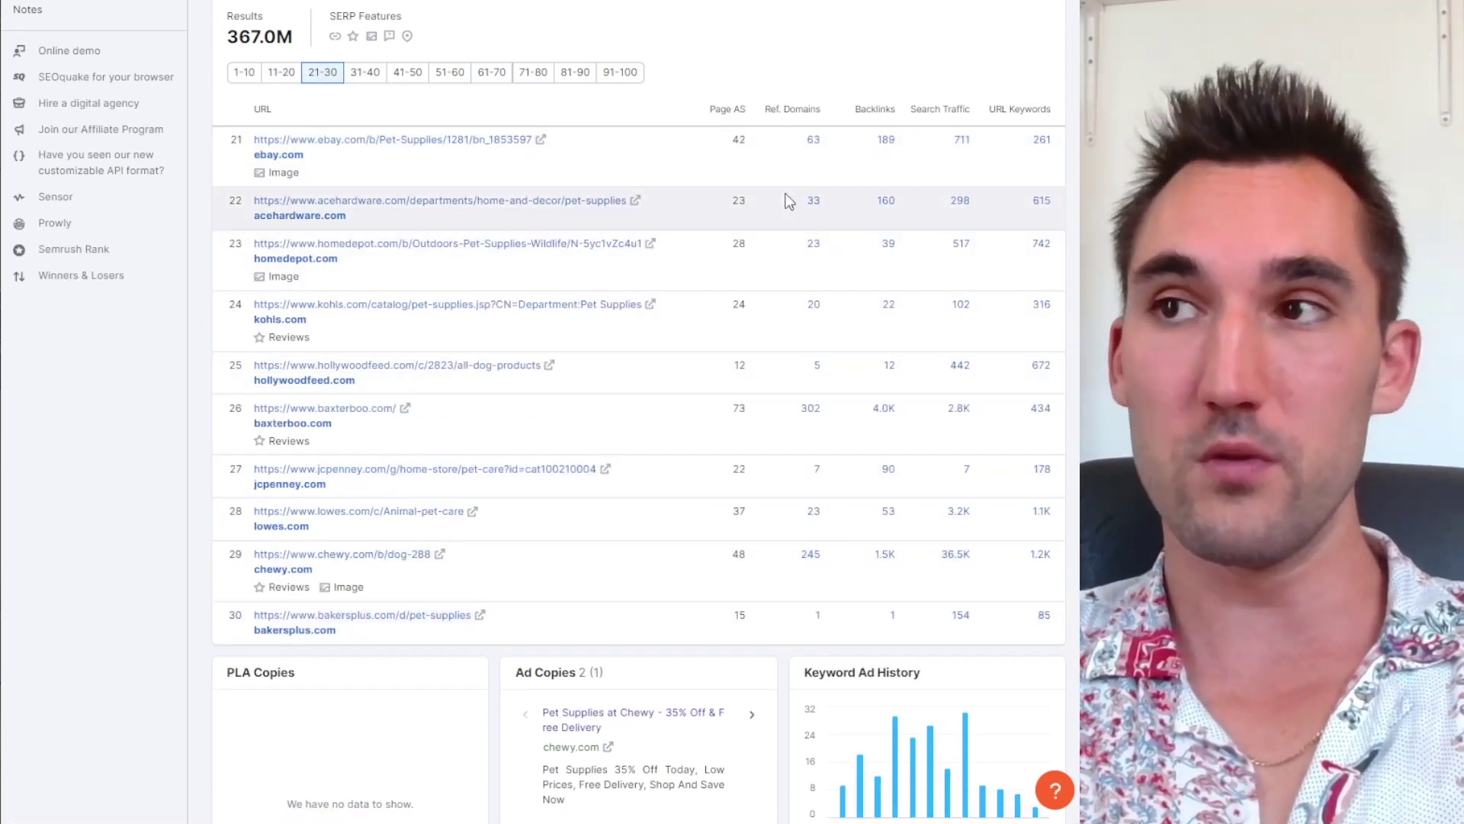
{"action": "left_click", "coordinate": [367, 74]}
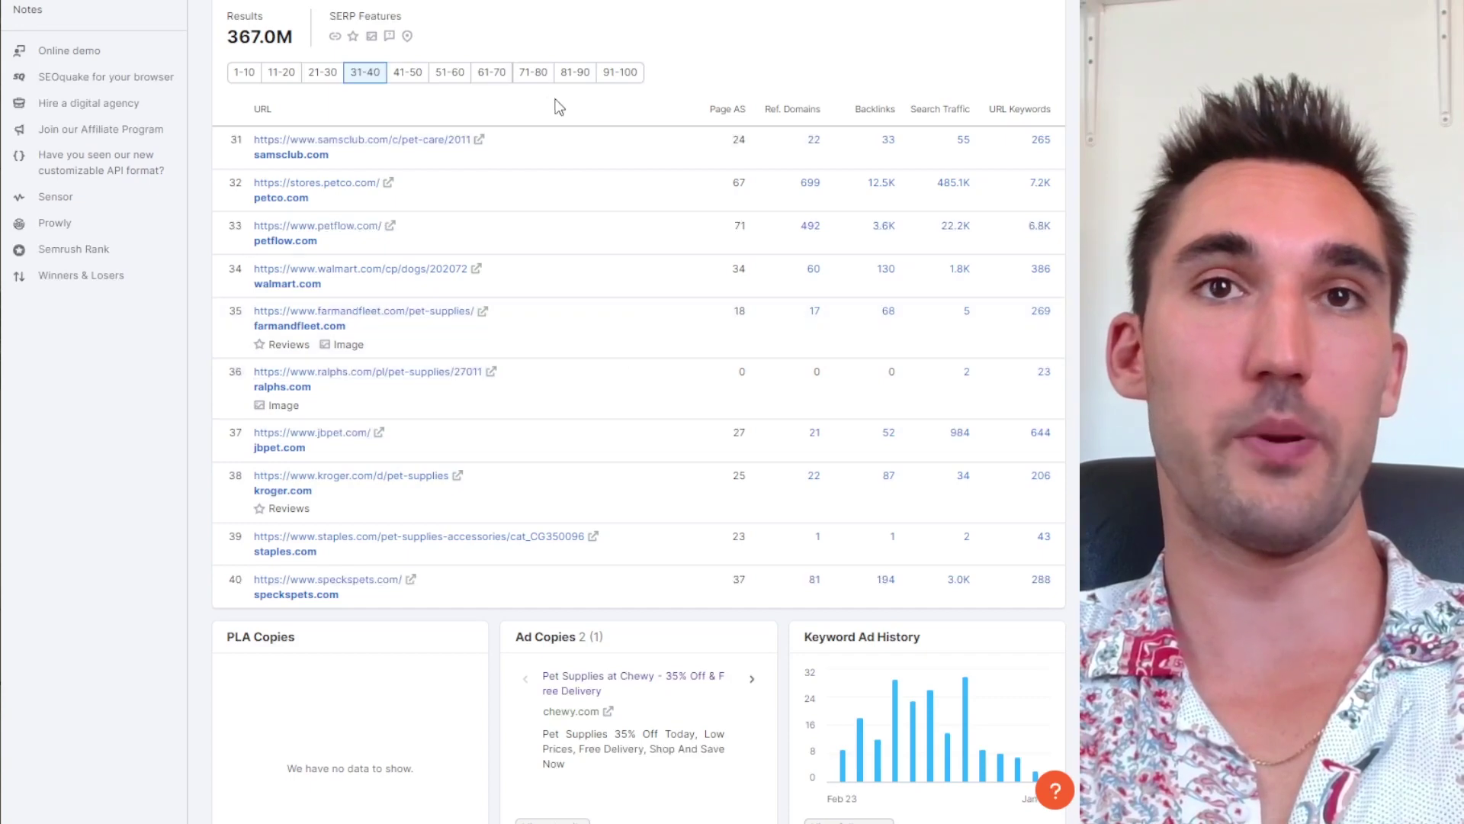
{"action": "left_click", "coordinate": [406, 72]}
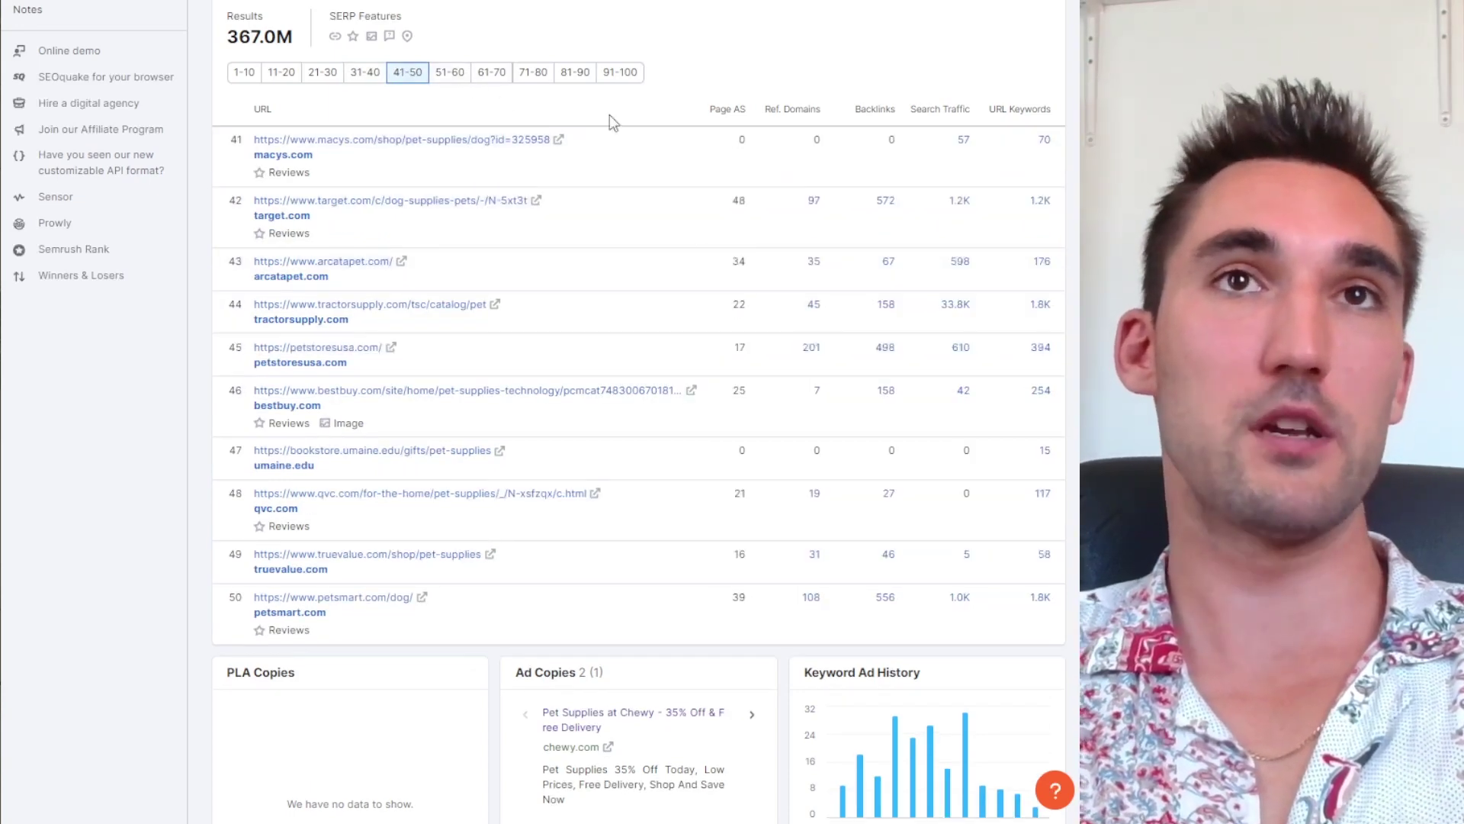
{"action": "left_click", "coordinate": [450, 72]}
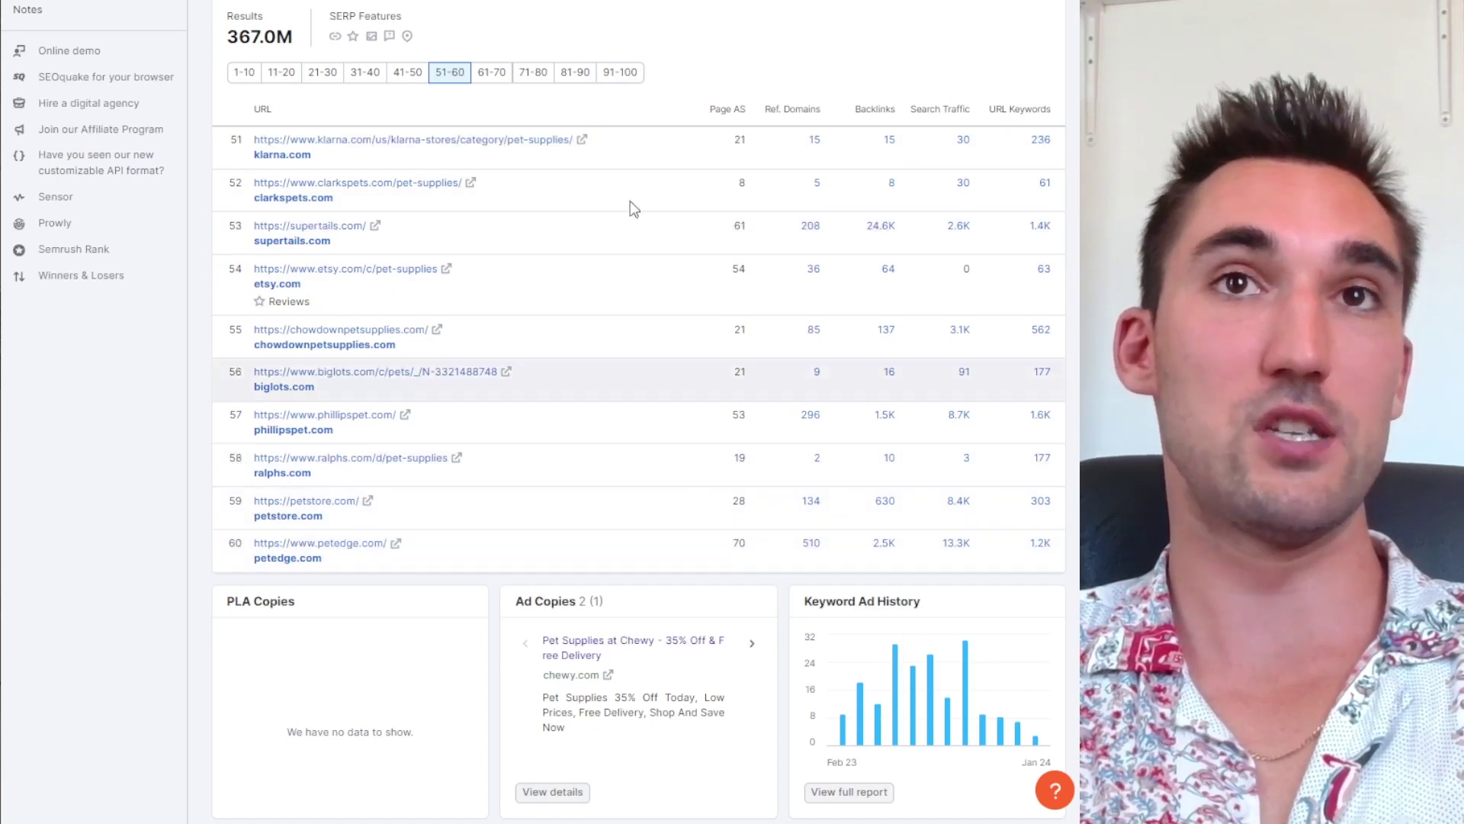
{"action": "left_click", "coordinate": [491, 71]}
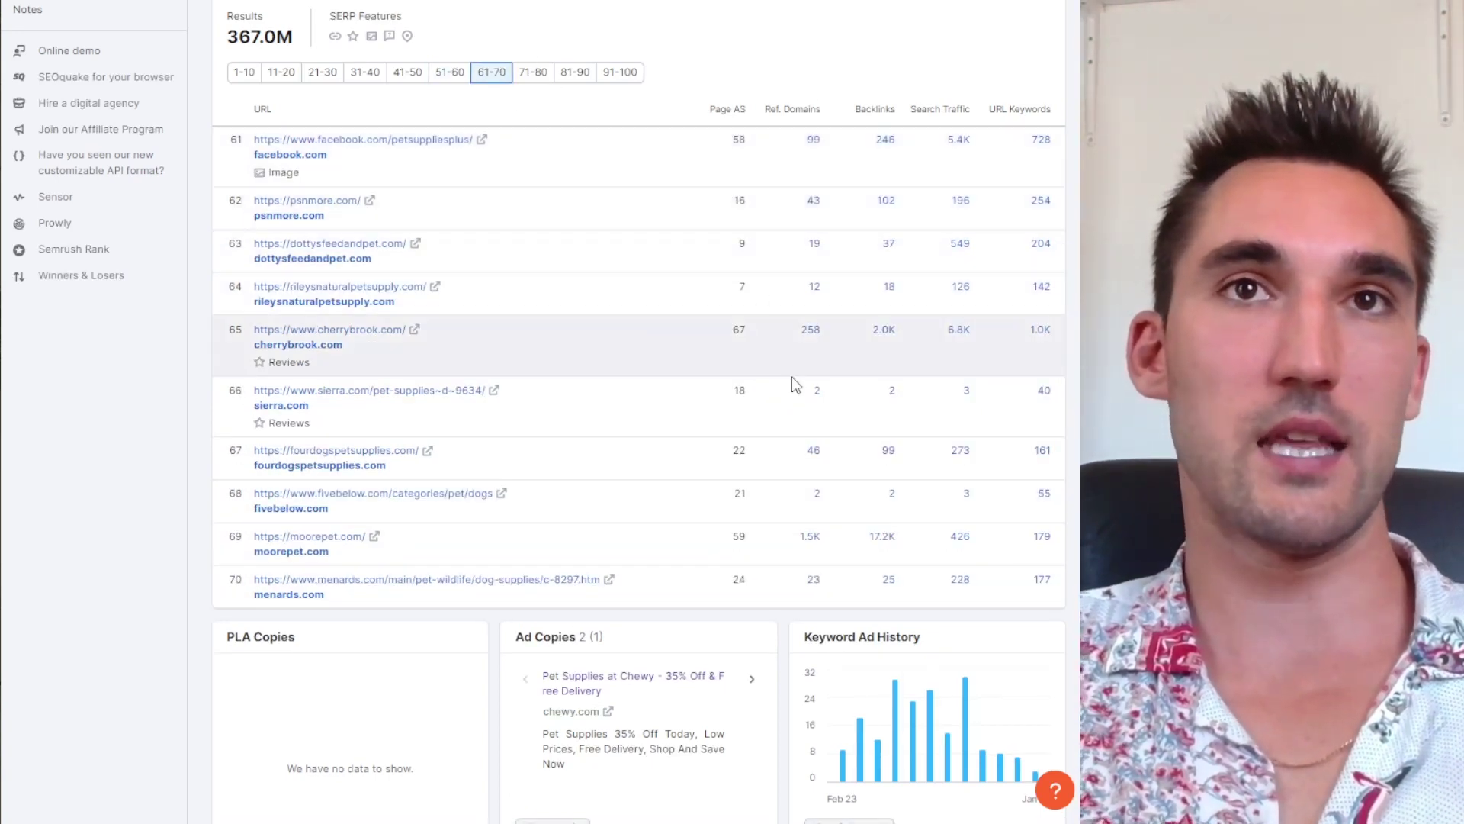
{"action": "left_click", "coordinate": [533, 72]}
{"action": "left_click", "coordinate": [574, 71]}
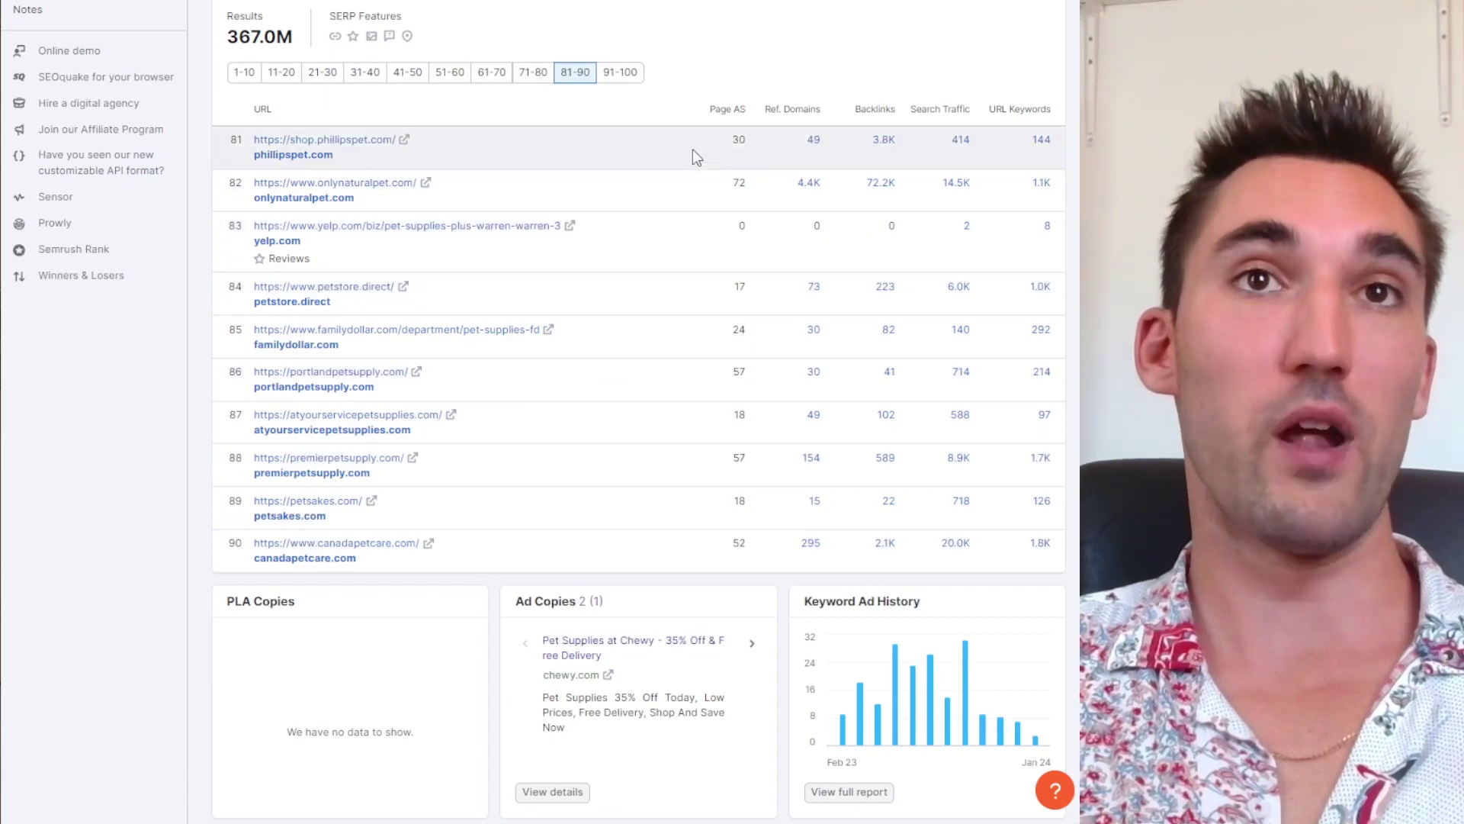
Scroll back to the top of the overview and select the keyword in the search bar.
{"action": "scroll", "coordinate": [610, 92], "scroll_direction": "up", "scroll_amount": 20}
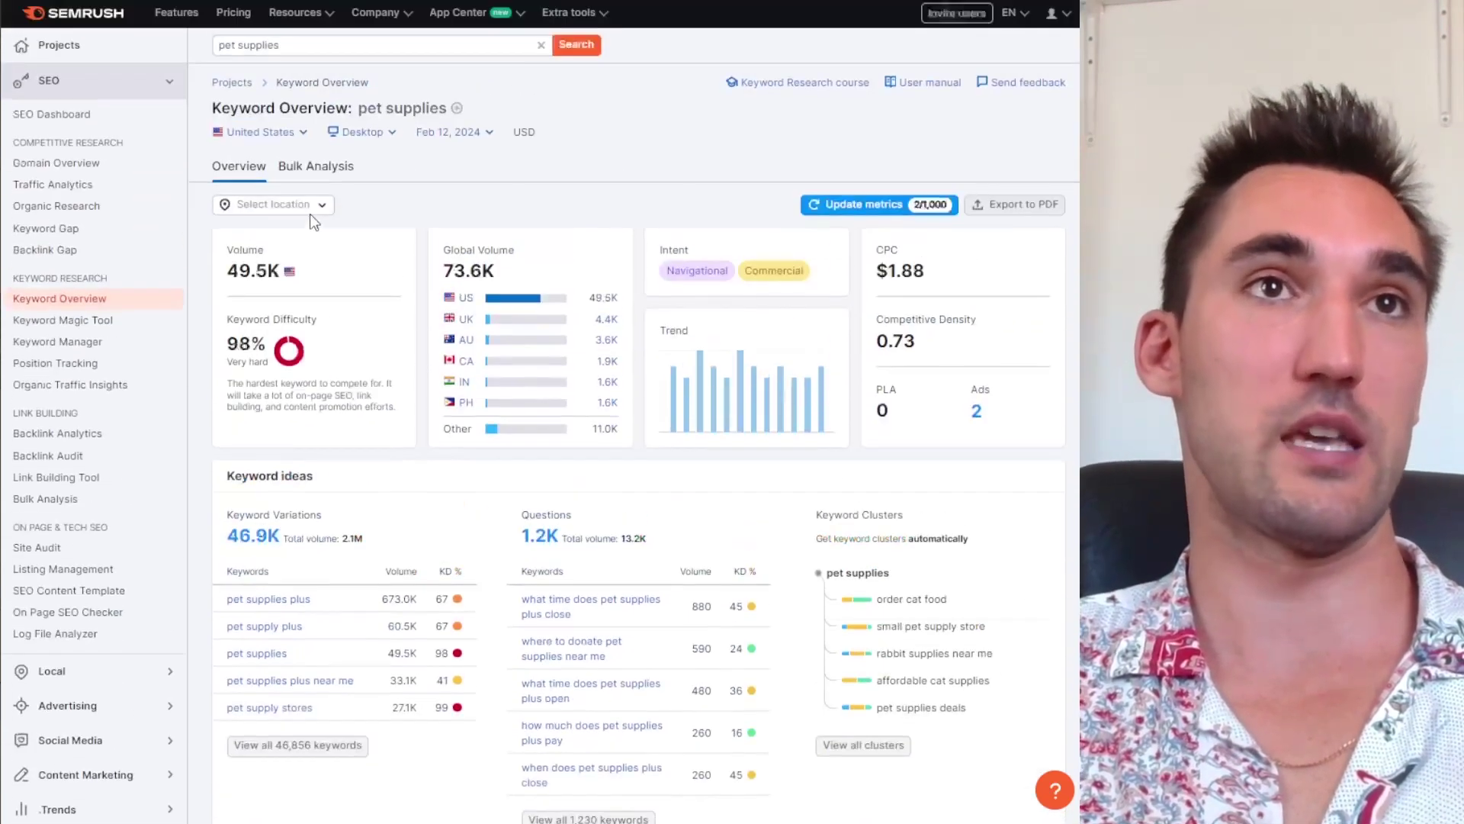
{"action": "scroll", "coordinate": [290, 332], "scroll_direction": "down", "scroll_amount": 20}
{"action": "scroll", "coordinate": [726, 245], "scroll_direction": "up", "scroll_amount": 2}
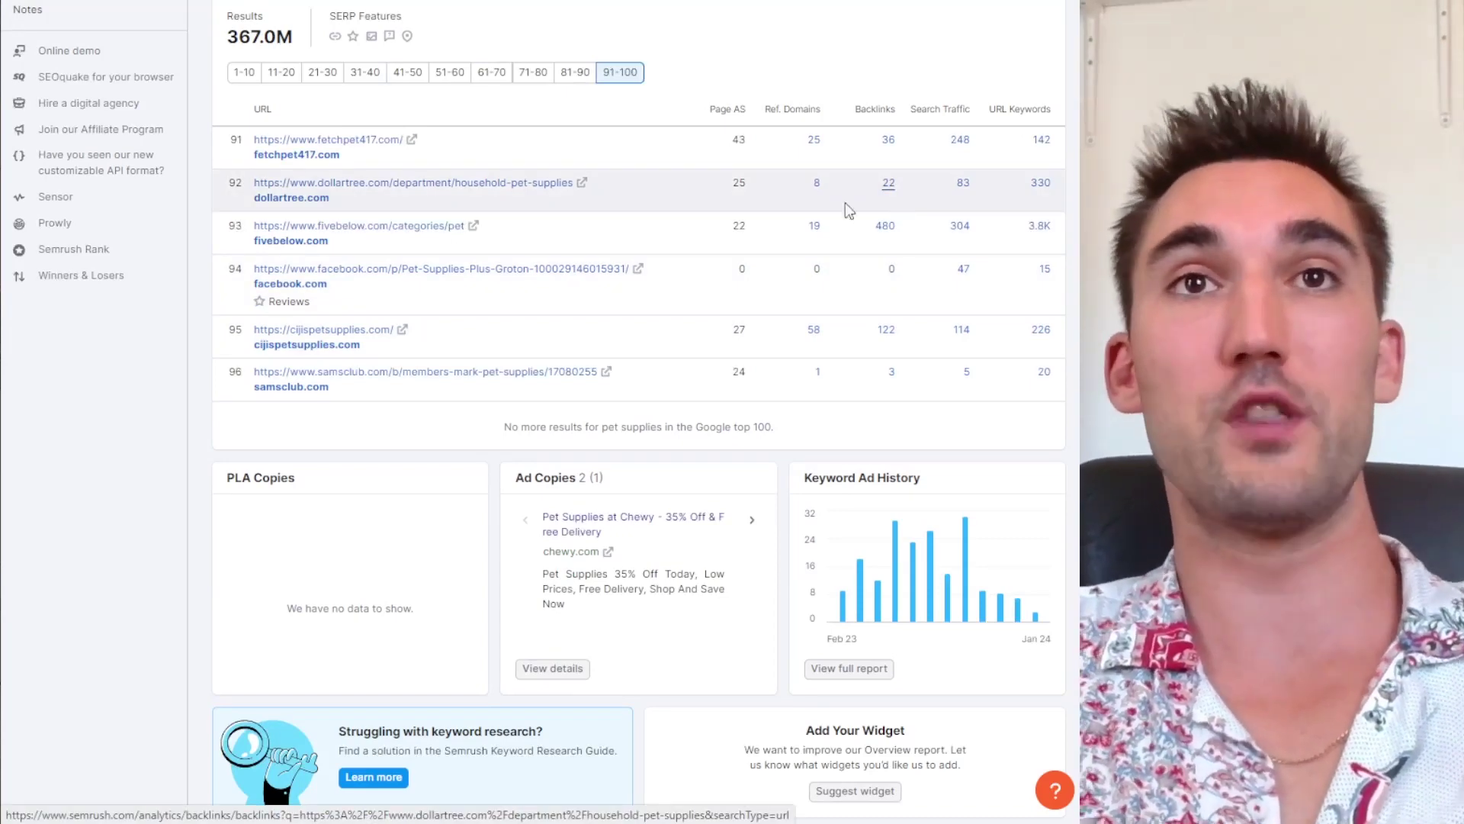
{"action": "scroll", "coordinate": [845, 203], "scroll_direction": "up", "scroll_amount": 5}
{"action": "scroll", "coordinate": [797, 549], "scroll_direction": "down", "scroll_amount": 5}
{"action": "scroll", "coordinate": [771, 486], "scroll_direction": "up", "scroll_amount": 3}
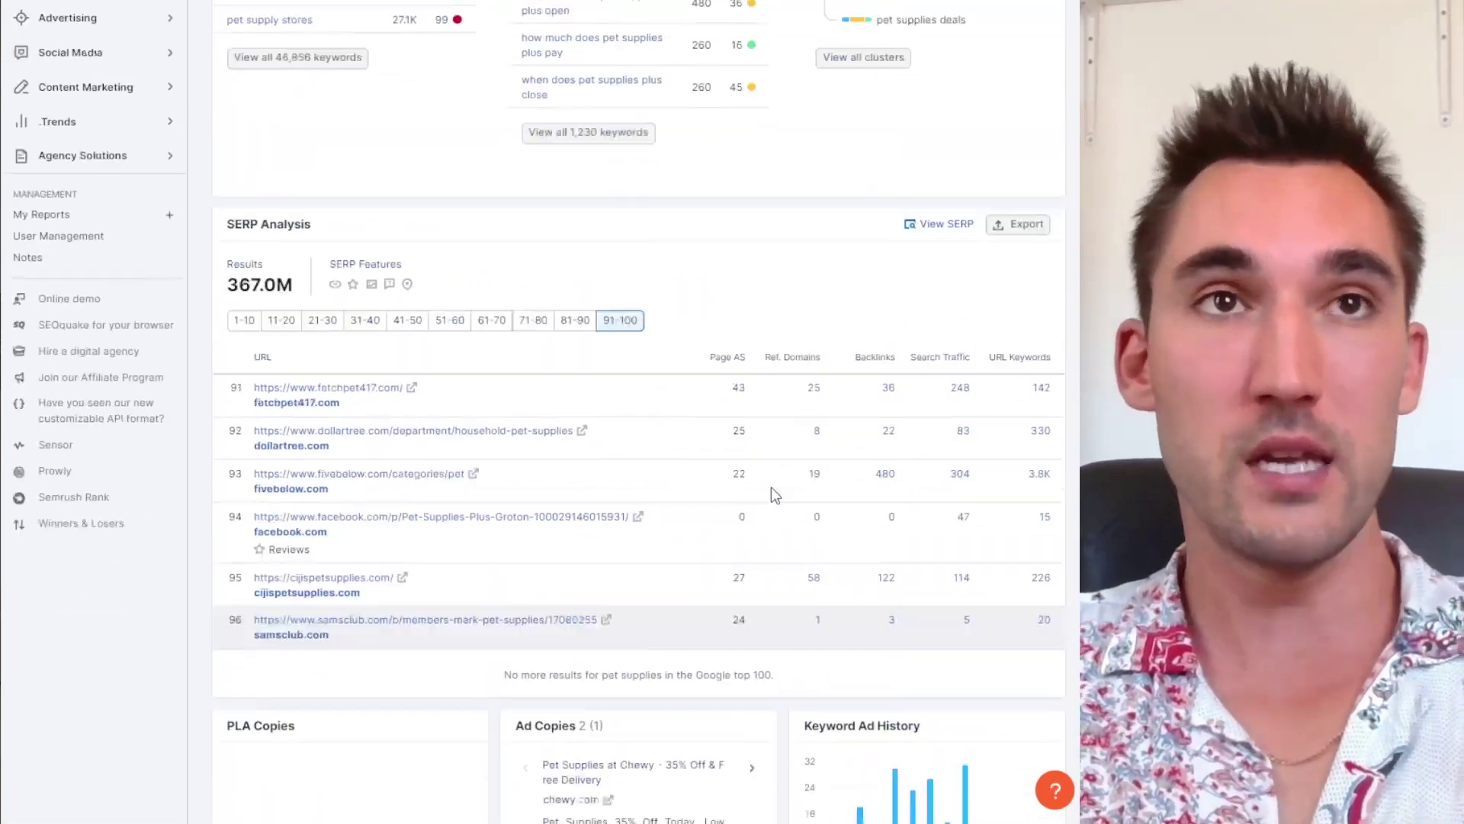
{"action": "scroll", "coordinate": [754, 534], "scroll_direction": "down", "scroll_amount": 1}
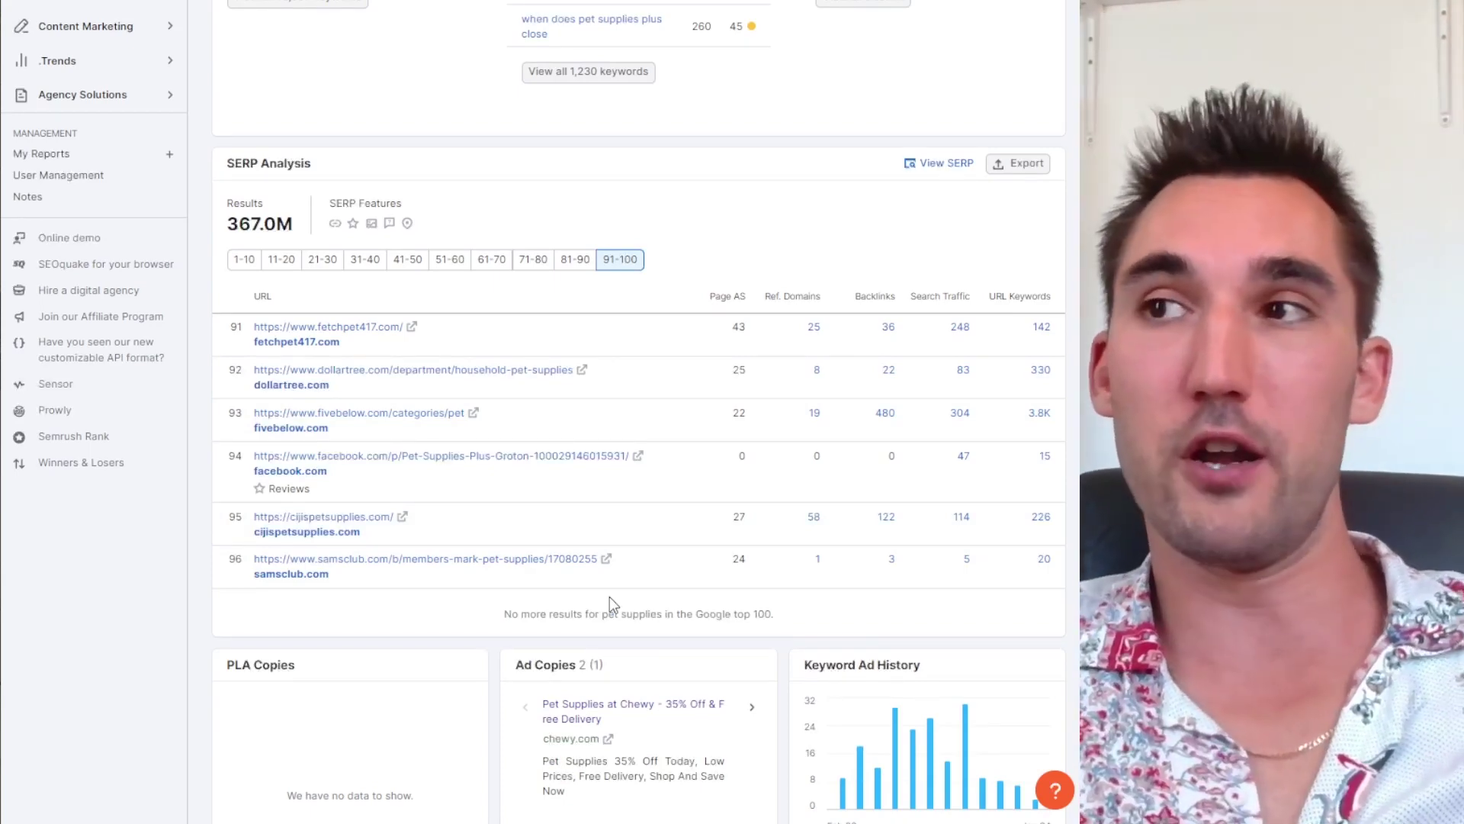
{"action": "scroll", "coordinate": [610, 579], "scroll_direction": "up", "scroll_amount": 10}
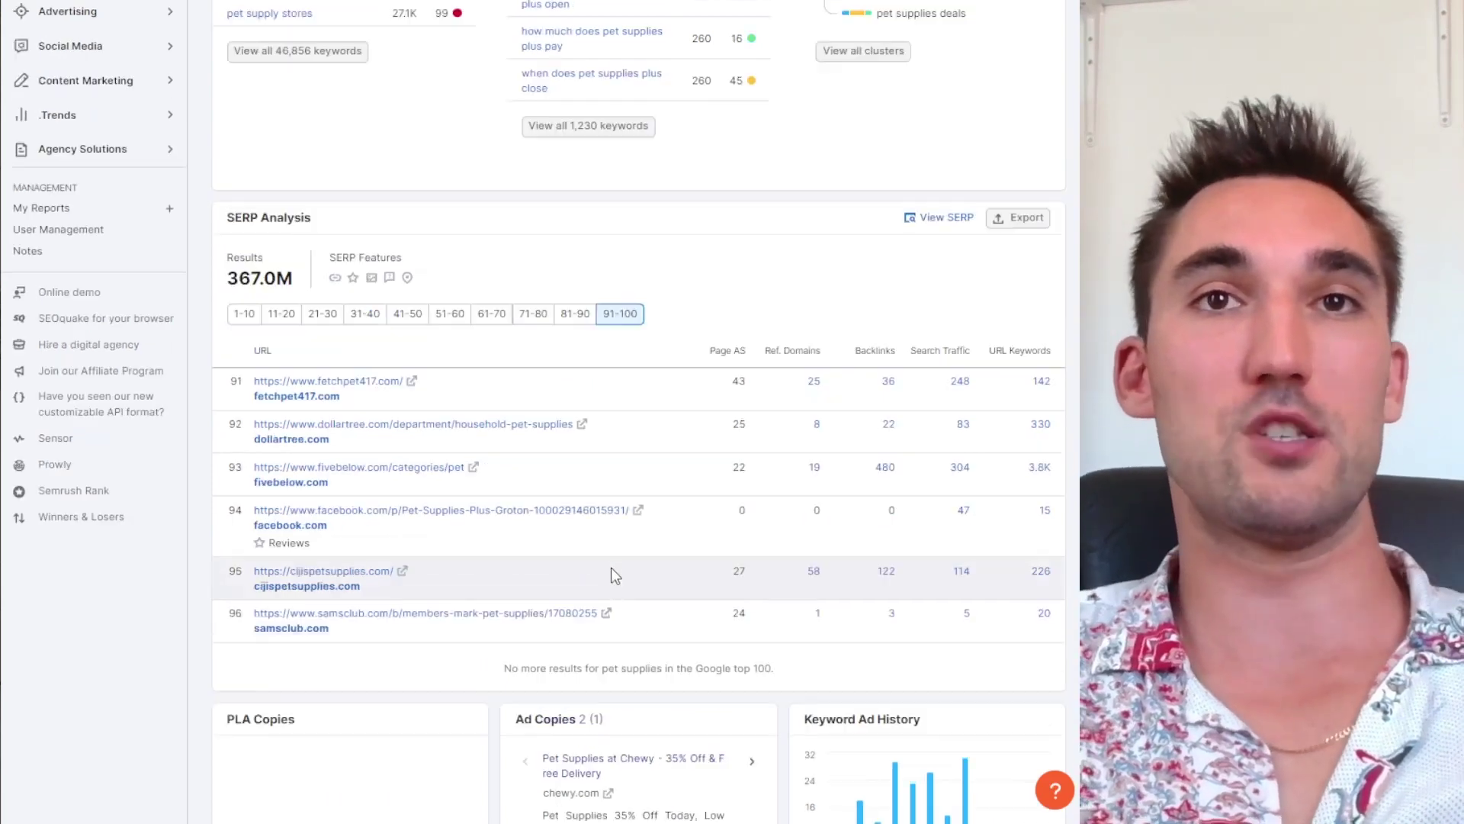
{"action": "left_click", "coordinate": [301, 46]}
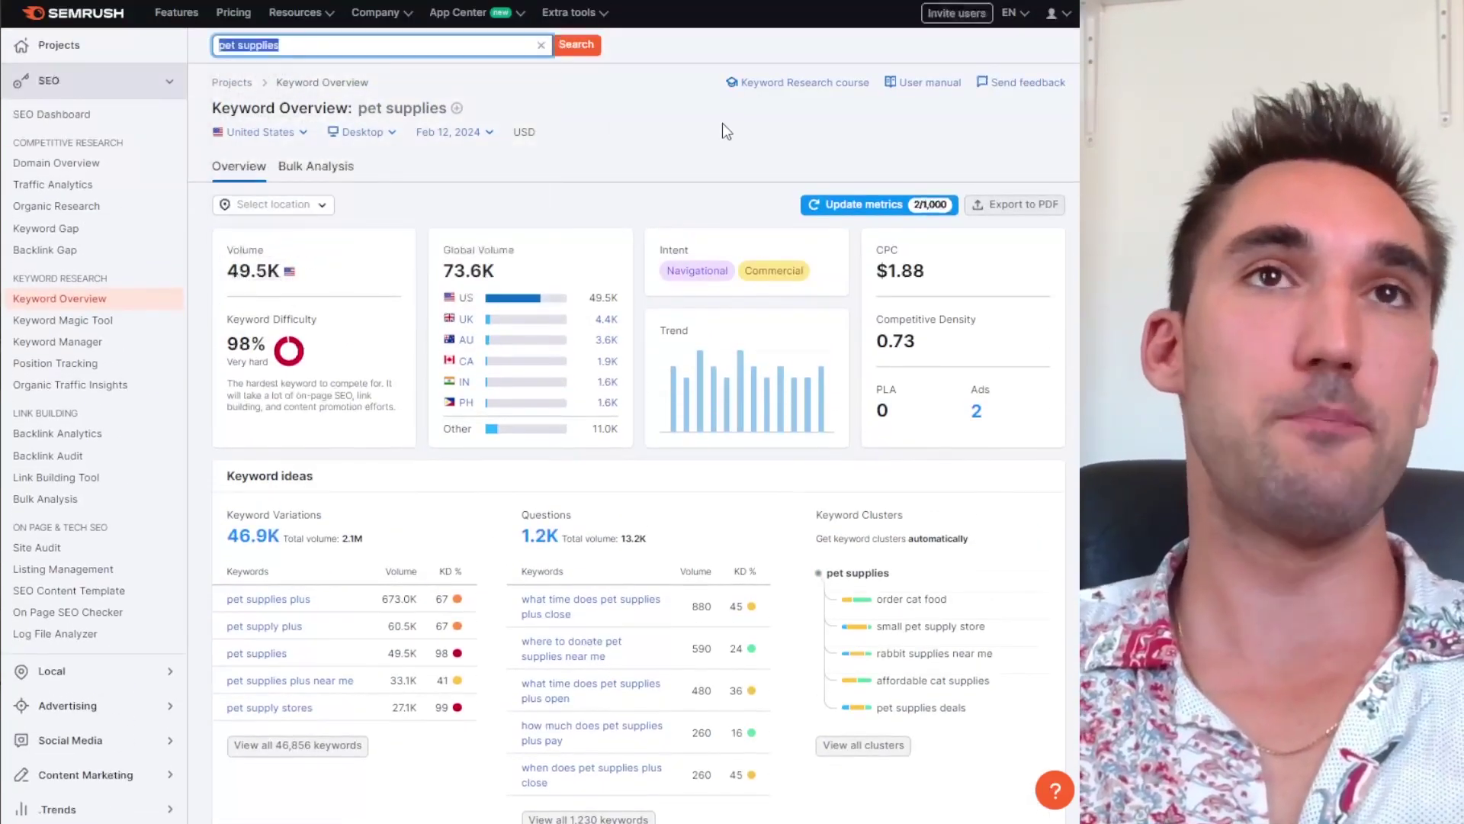
Run the overview for 'personal injury lawyer' and page its SERP results to 11–20, then 21–30.
{"action": "type", "text": "personal"}
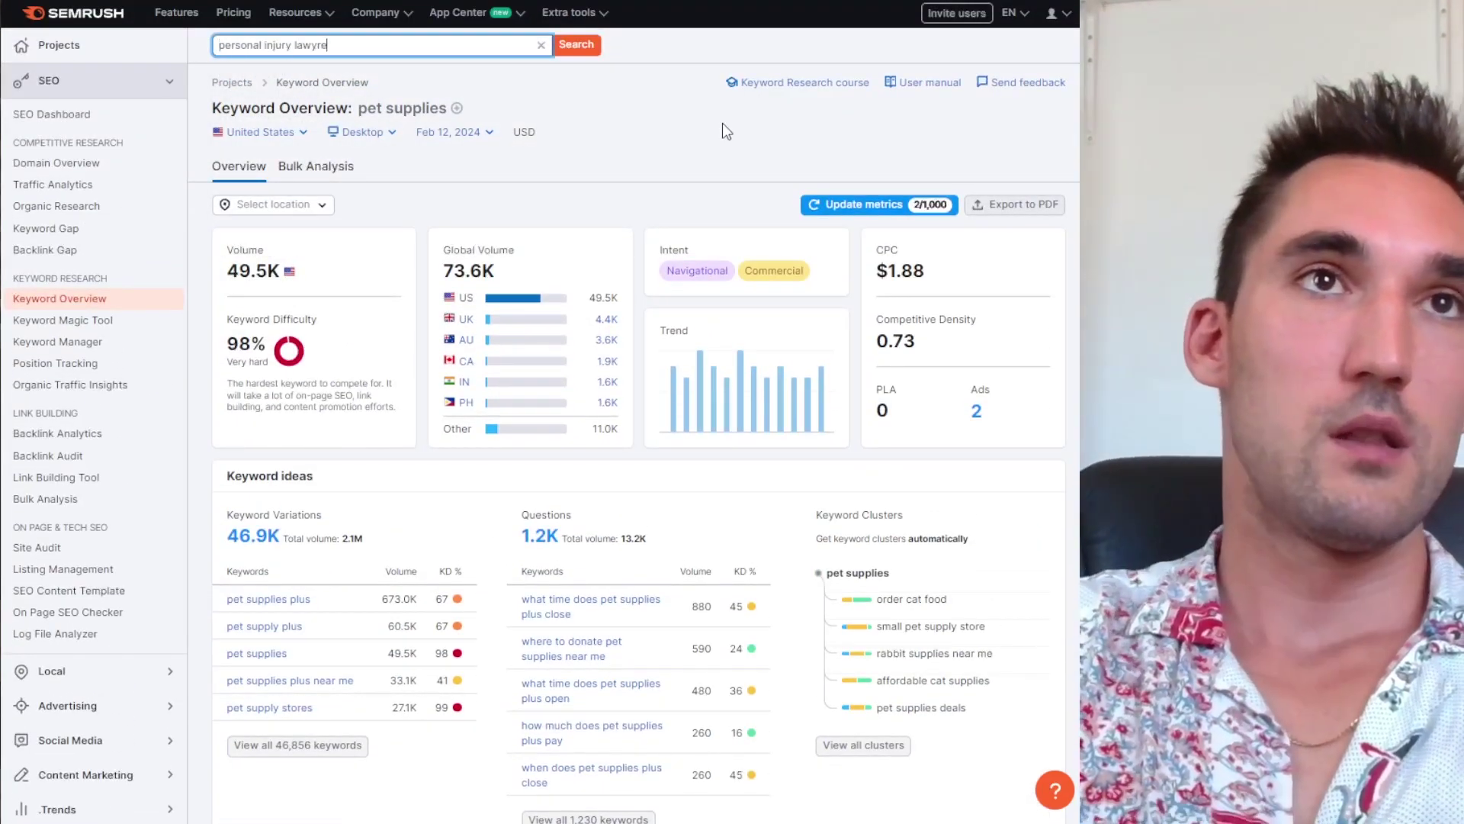
{"action": "key", "text": "Return"}
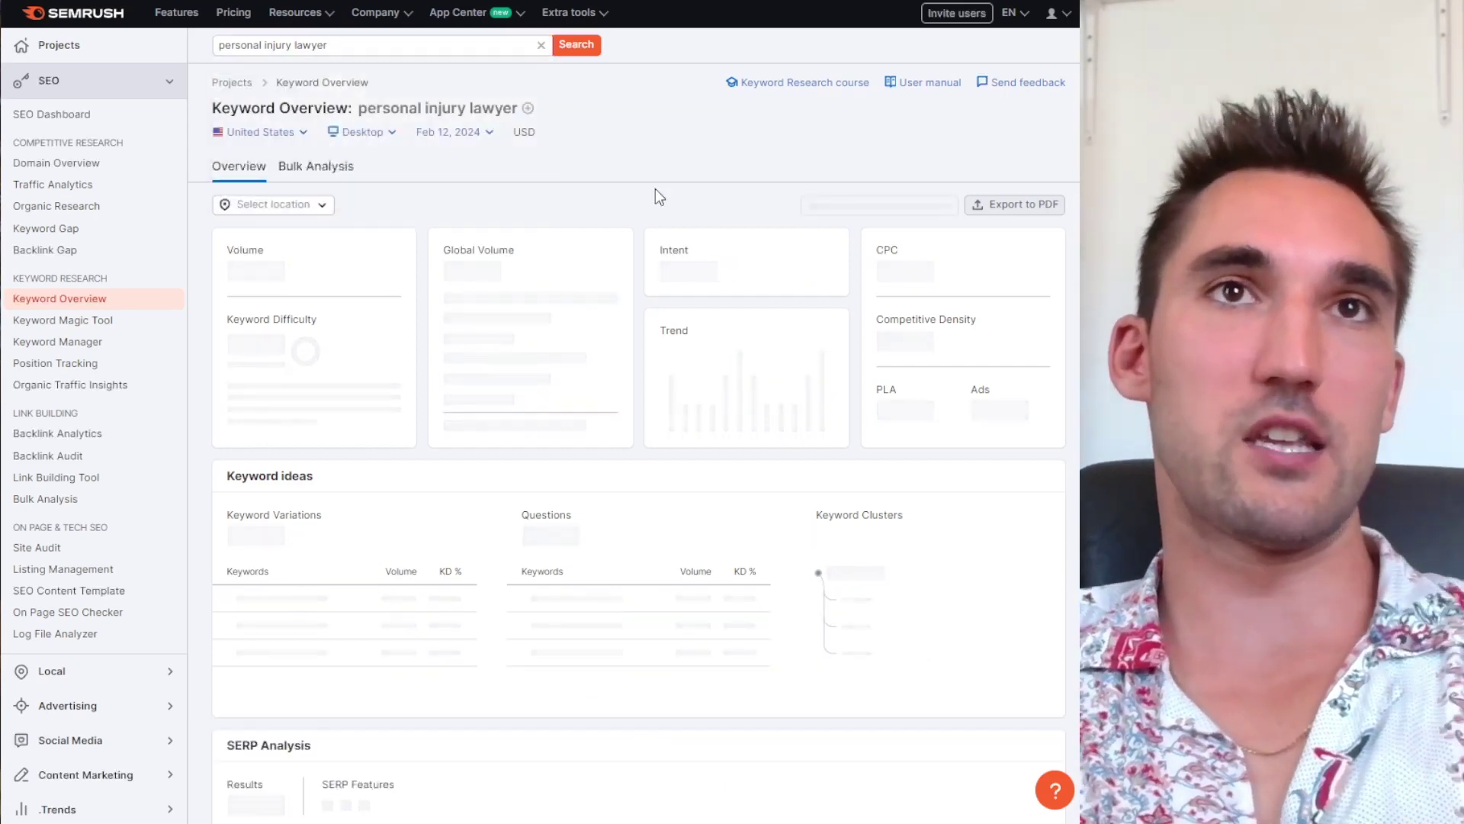
{"action": "scroll", "coordinate": [683, 180], "scroll_direction": "down", "scroll_amount": 9}
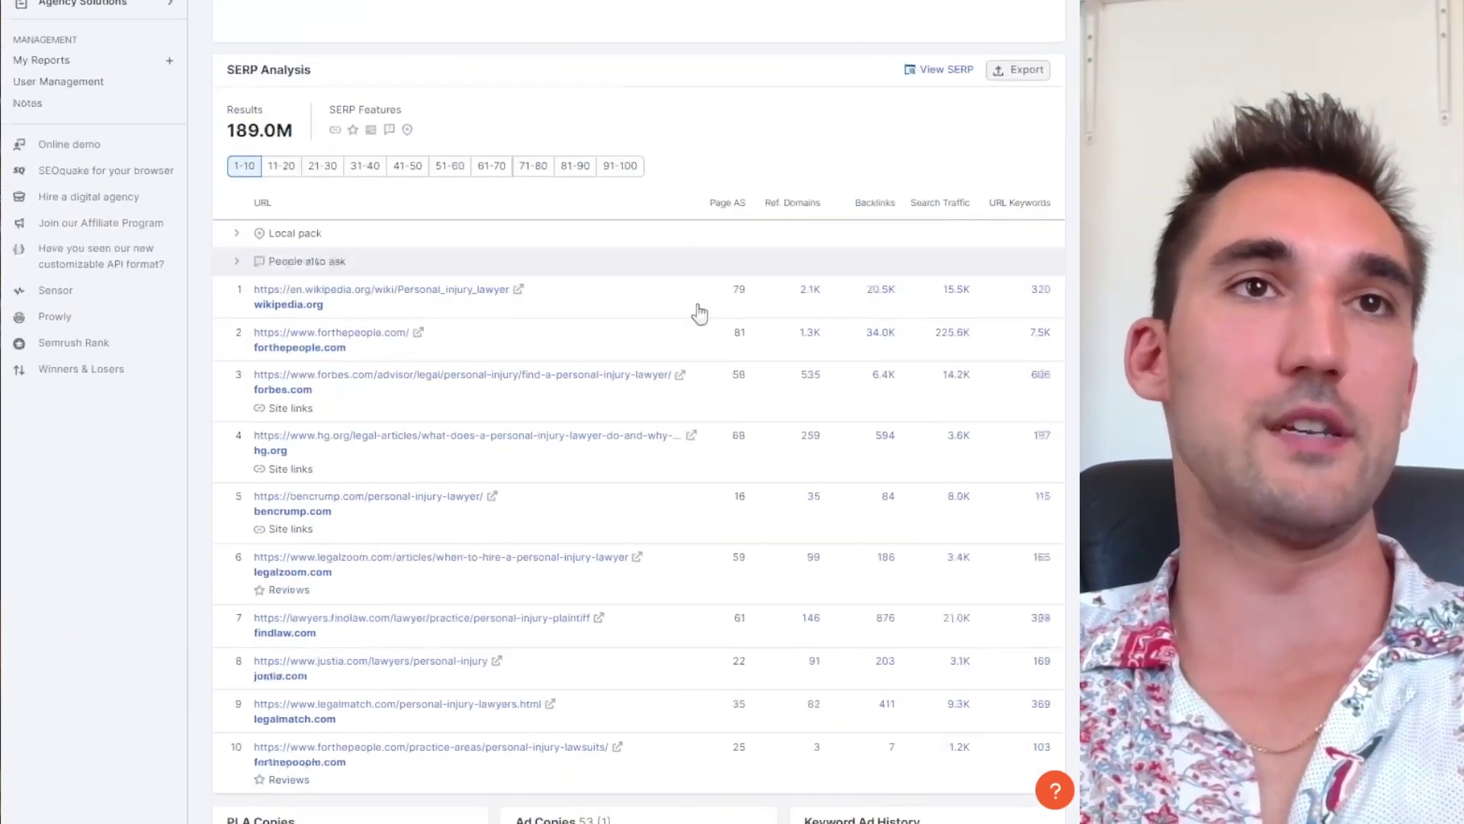
{"action": "scroll", "coordinate": [552, 485], "scroll_direction": "down", "scroll_amount": 2}
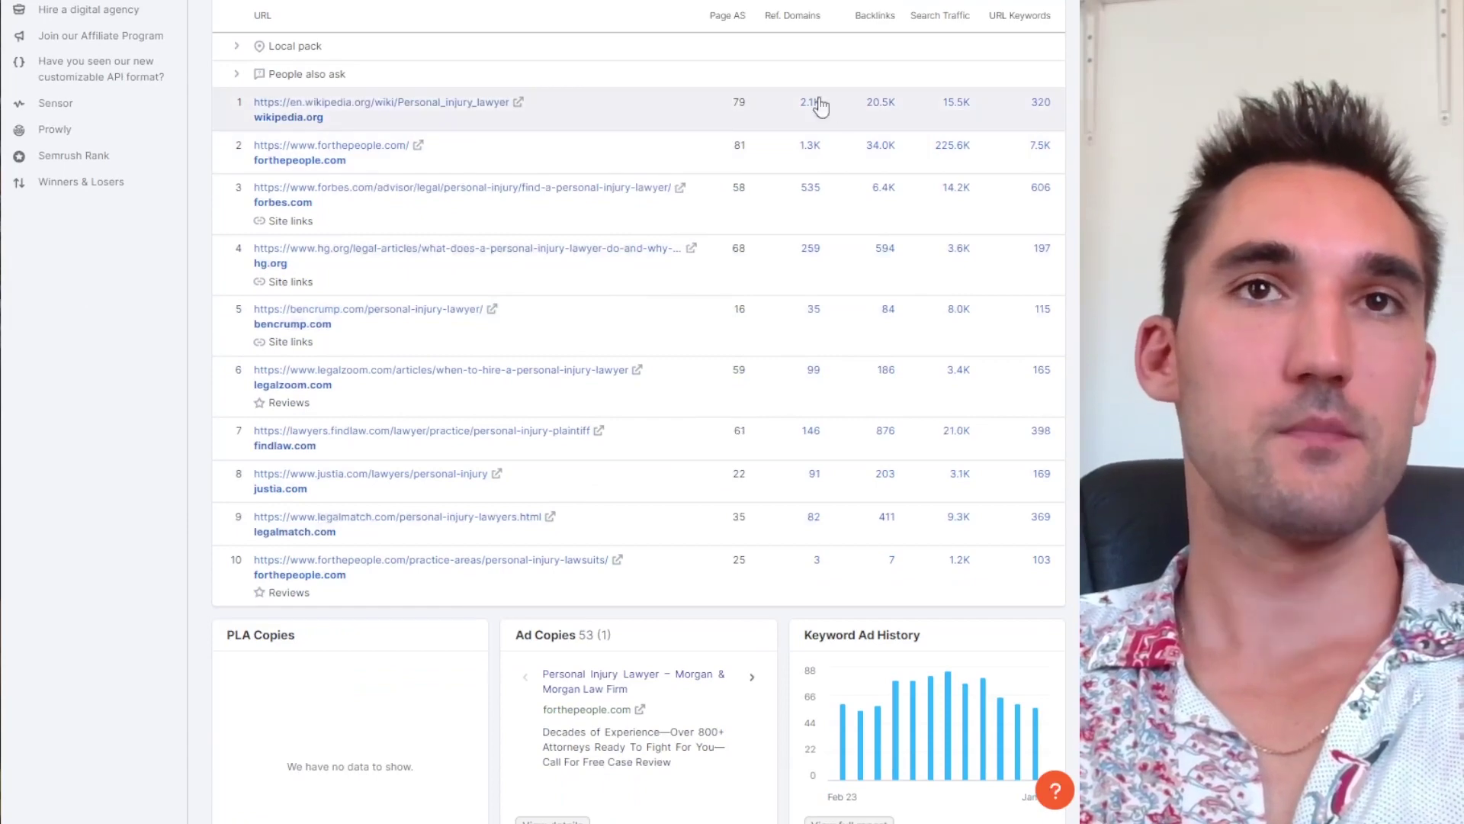
{"action": "scroll", "coordinate": [762, 446], "scroll_direction": "up", "scroll_amount": 1}
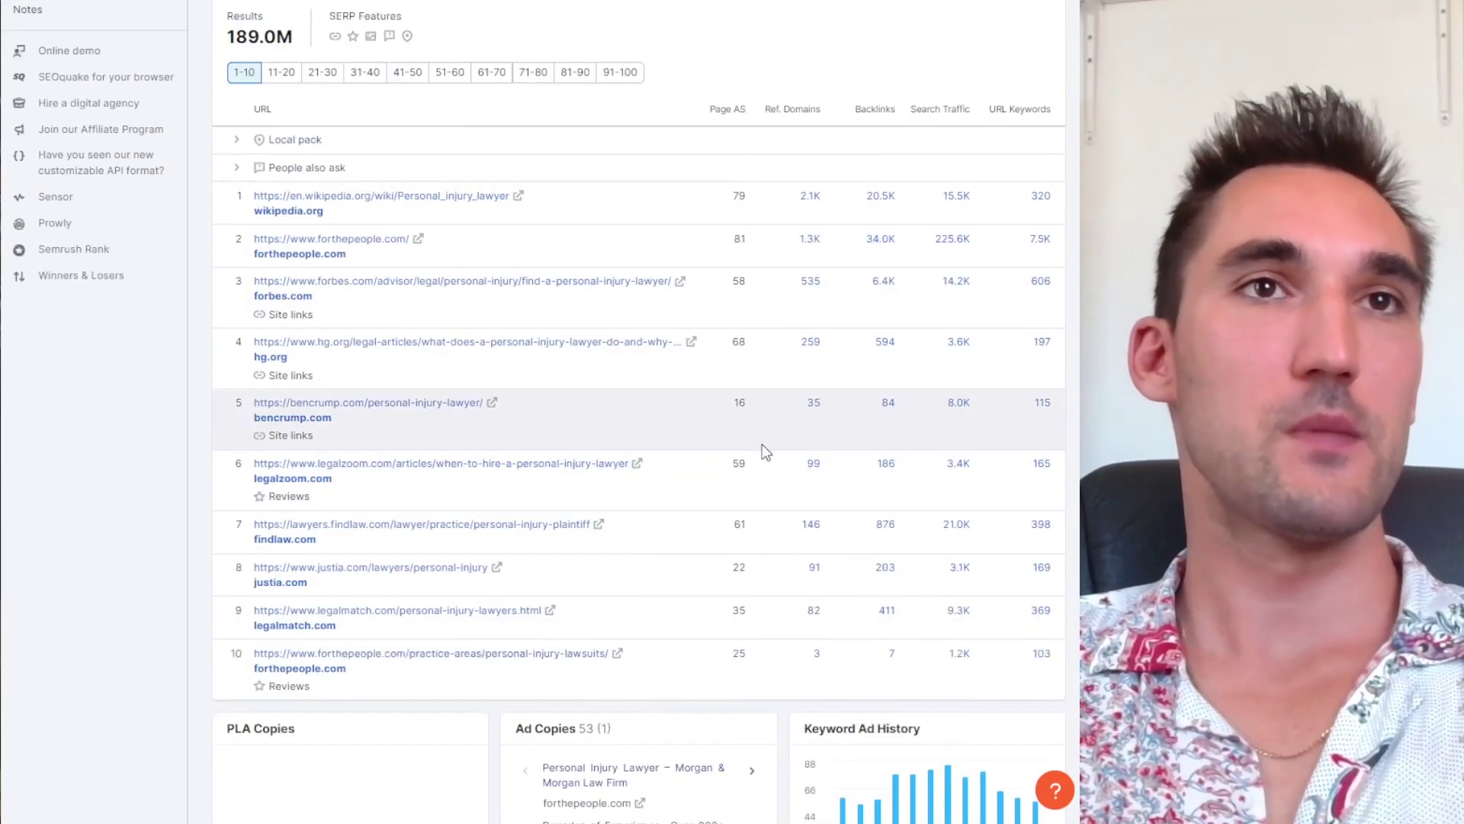
{"action": "scroll", "coordinate": [761, 444], "scroll_direction": "down", "scroll_amount": 1}
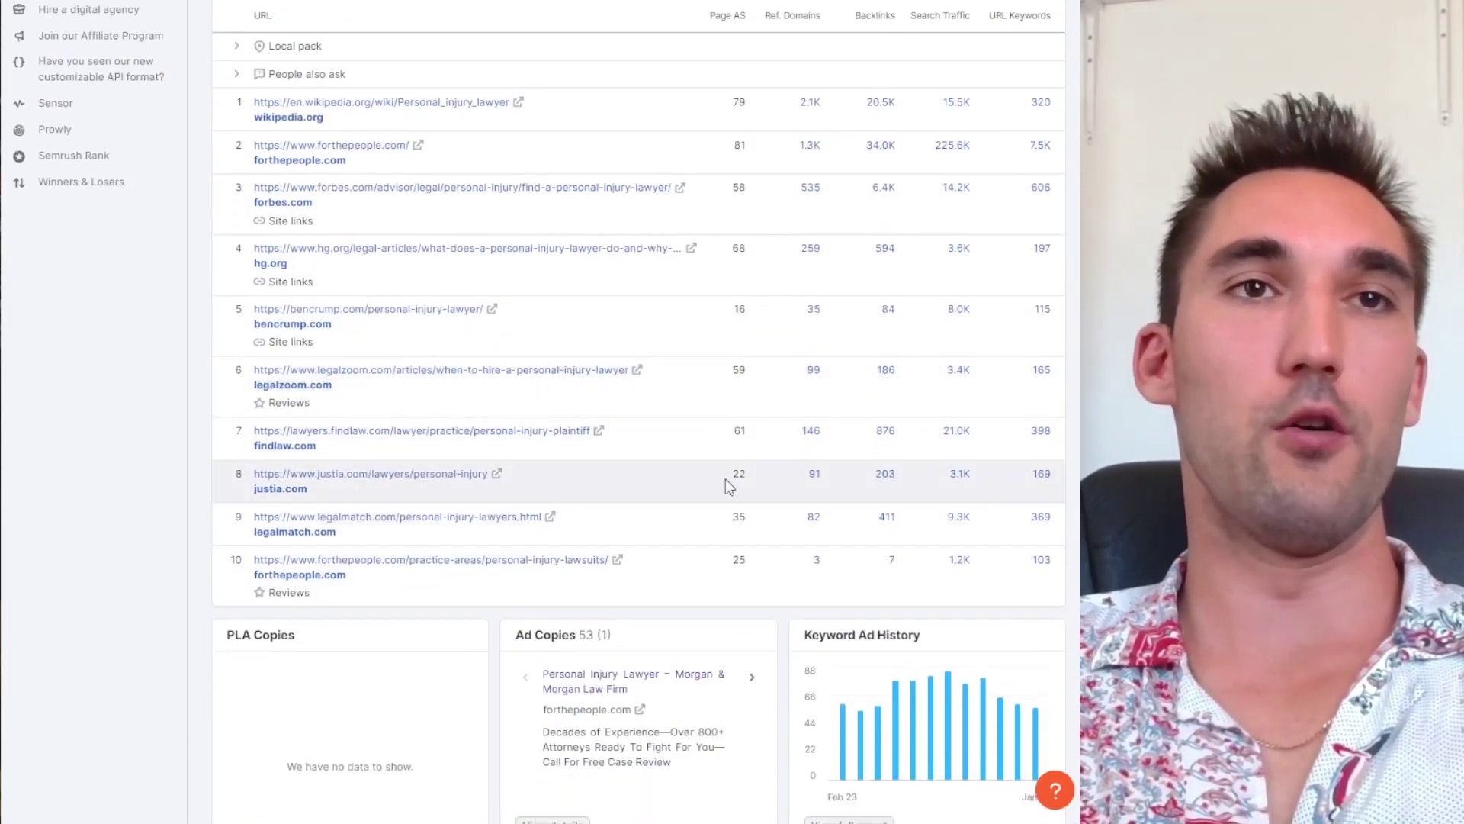
{"action": "scroll", "coordinate": [287, 82], "scroll_direction": "up", "scroll_amount": 1}
{"action": "left_click", "coordinate": [284, 74]}
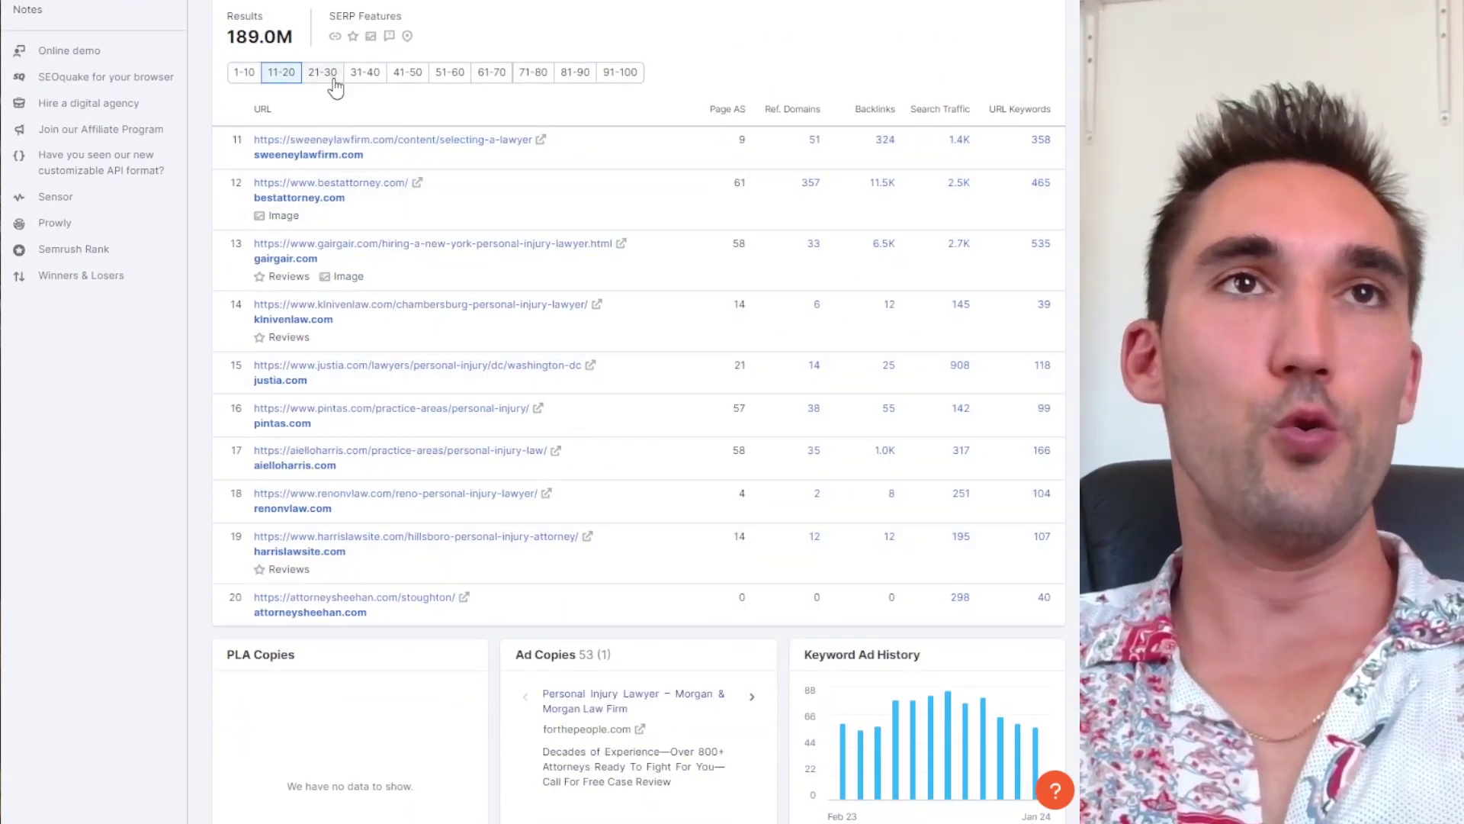
{"action": "left_click", "coordinate": [334, 76]}
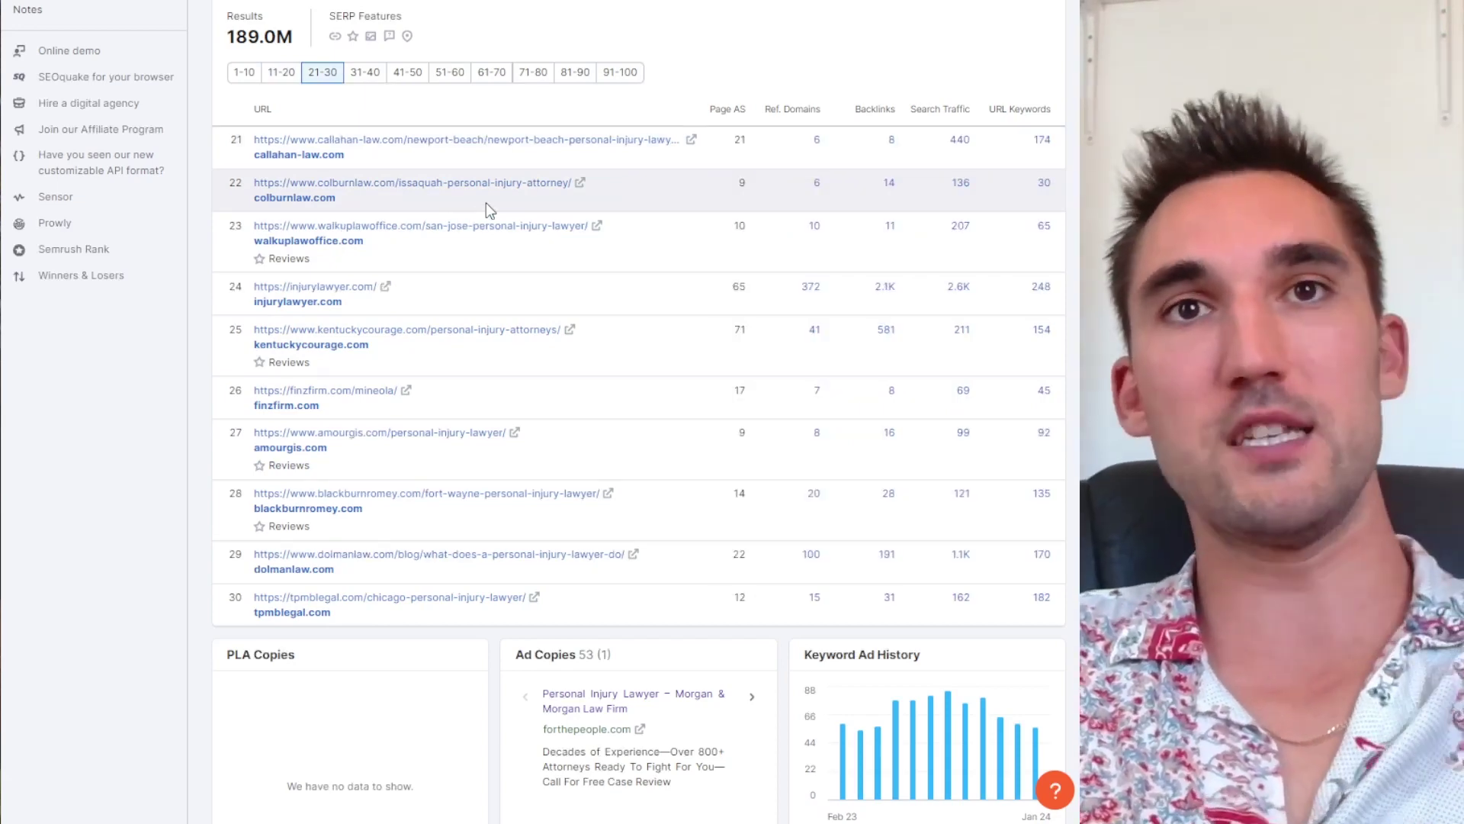
Page the personal injury lawyer SERP results through 31–40, 41–50 and 51–60.
{"action": "left_click", "coordinate": [366, 73]}
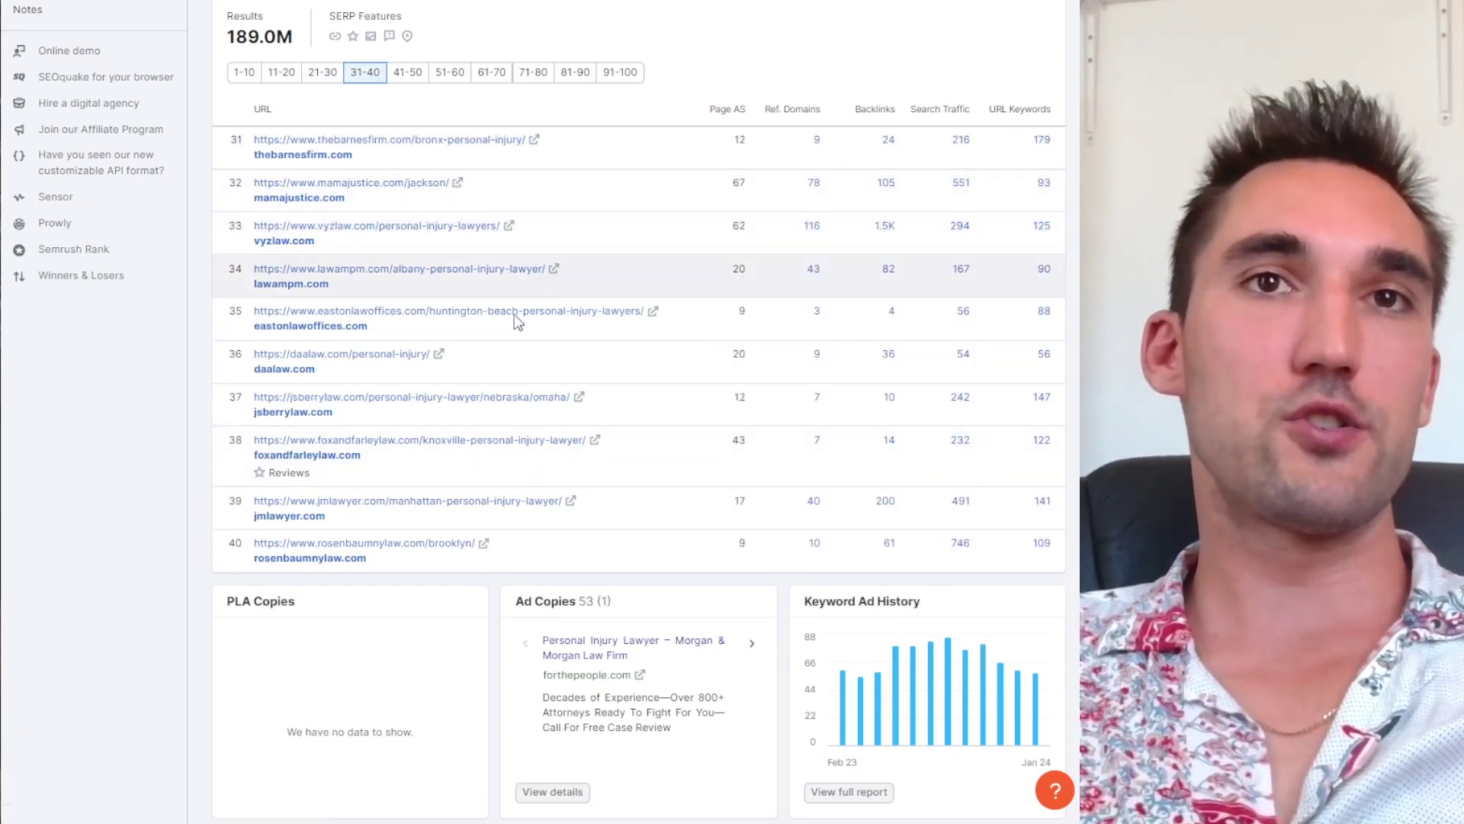
{"action": "scroll", "coordinate": [517, 322], "scroll_direction": "up", "scroll_amount": 1}
{"action": "left_click", "coordinate": [408, 166]}
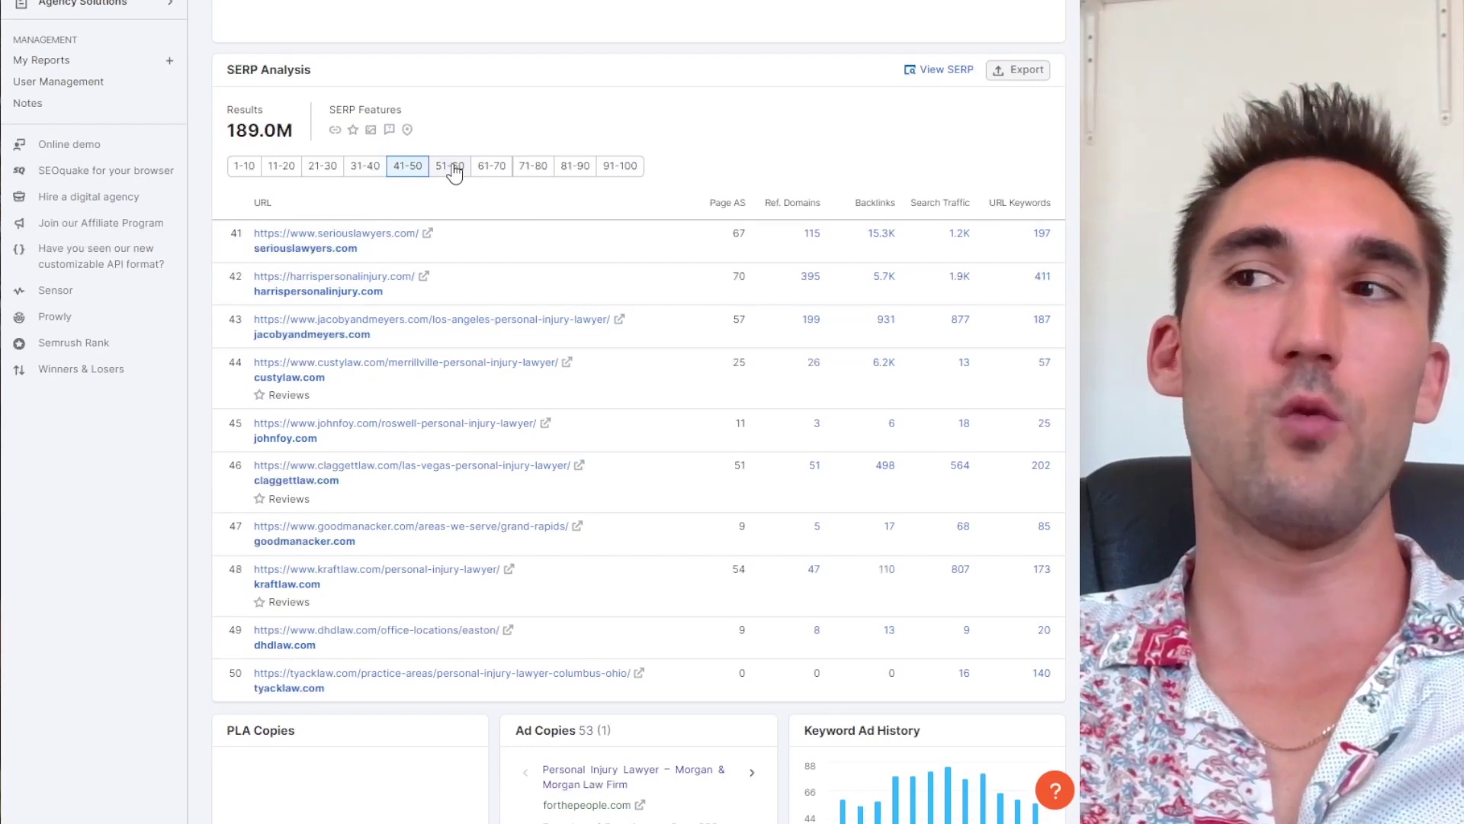
{"action": "left_click", "coordinate": [451, 166]}
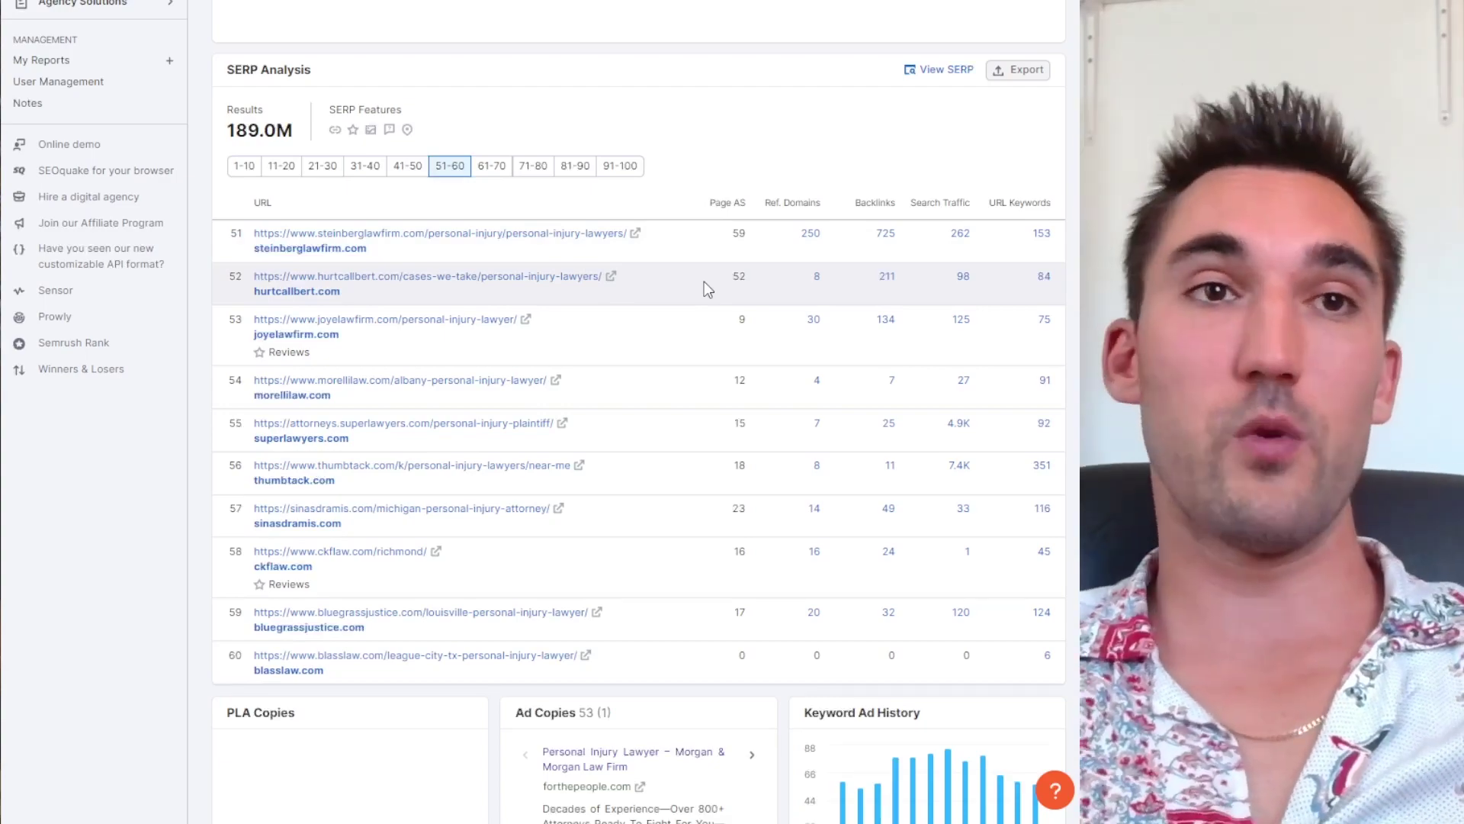
Open the 'do i need a personal injury lawyer' question keyword and review its SERP, led by legalzoom.com.
{"action": "scroll", "coordinate": [703, 288], "scroll_direction": "up", "scroll_amount": 10}
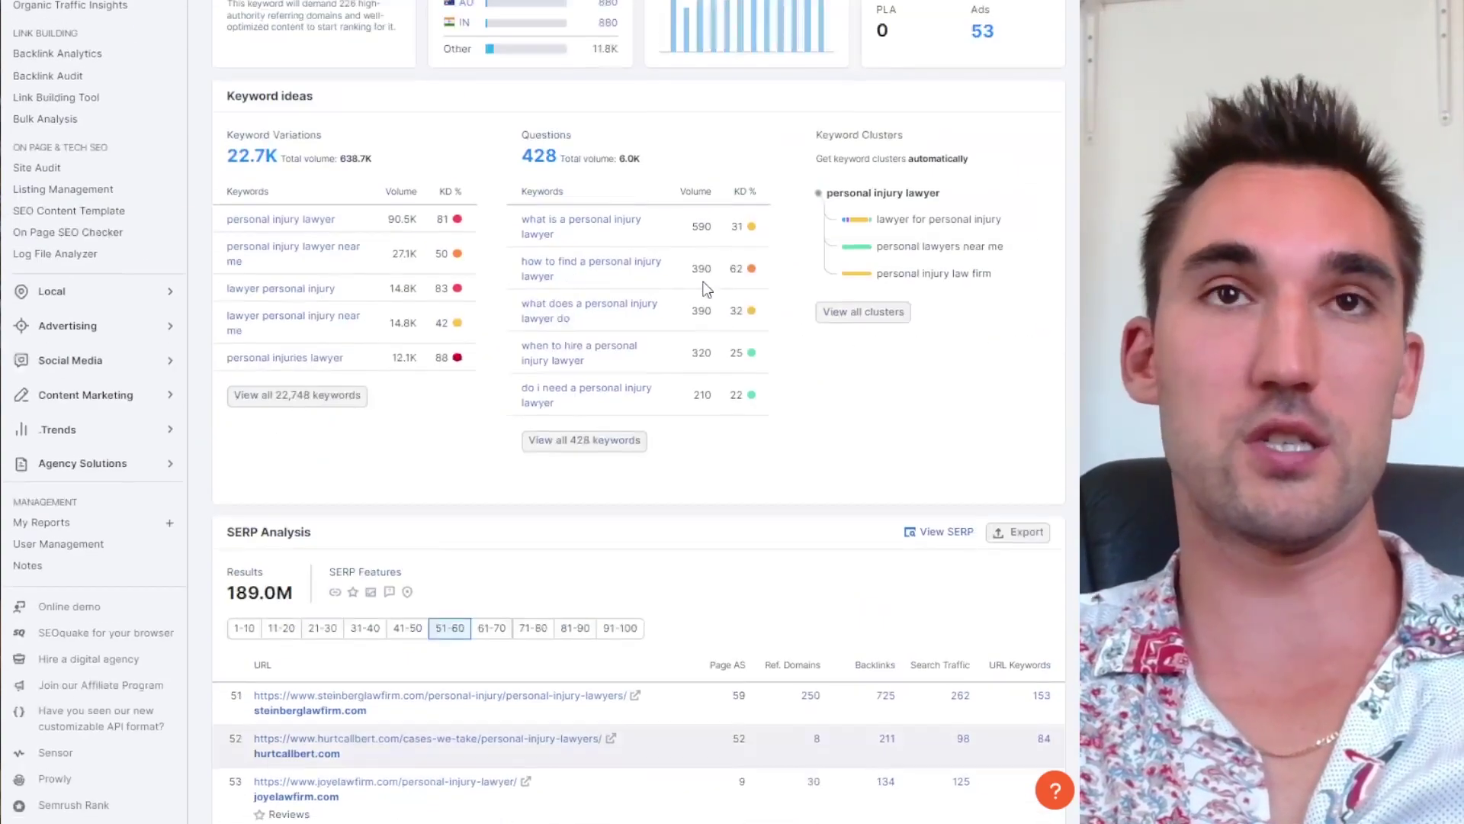
{"action": "scroll", "coordinate": [579, 434], "scroll_direction": "down", "scroll_amount": 1}
{"action": "scroll", "coordinate": [570, 616], "scroll_direction": "down", "scroll_amount": 2}
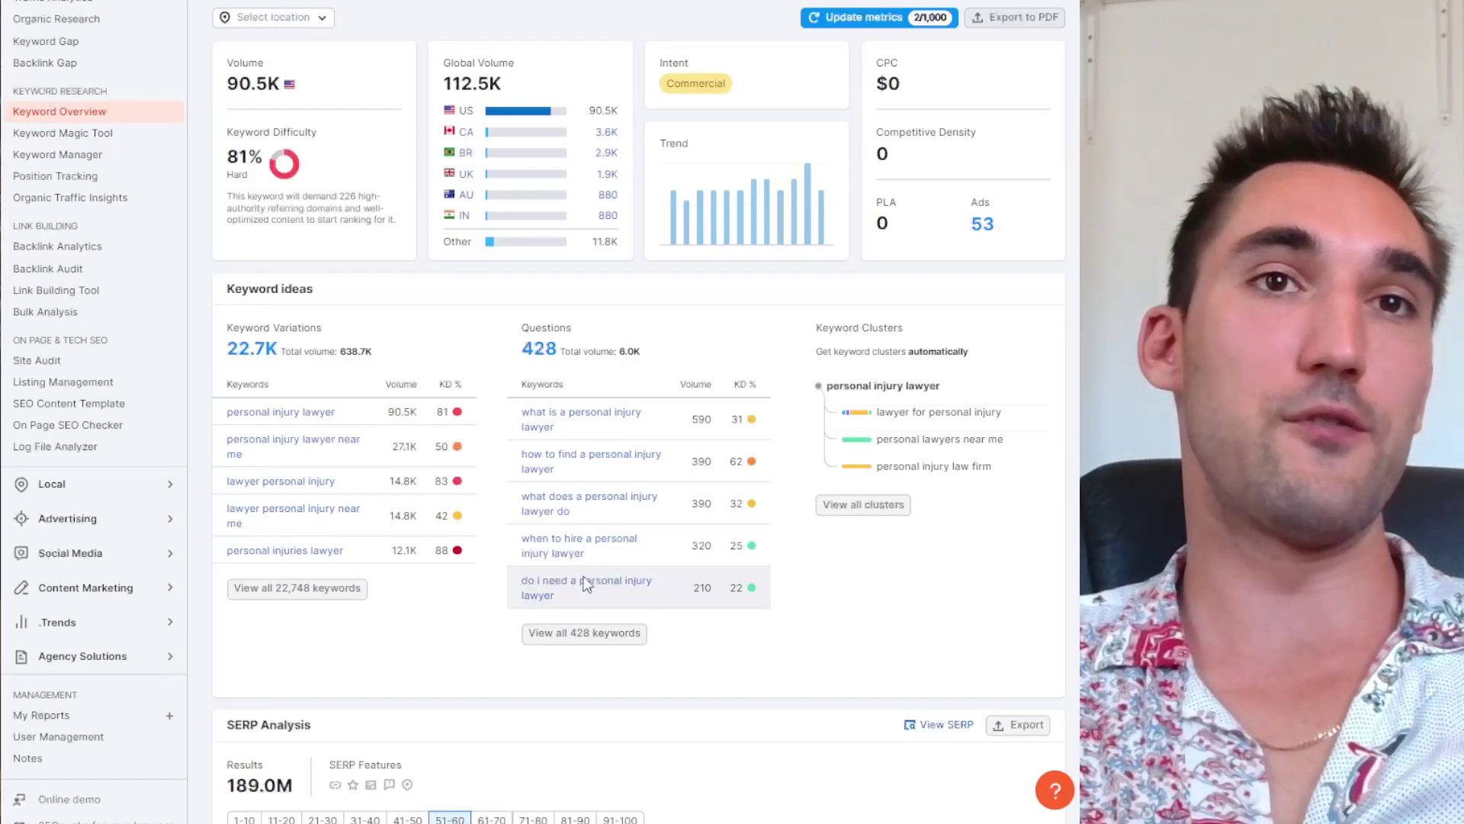
{"action": "scroll", "coordinate": [720, 592], "scroll_direction": "down", "scroll_amount": 1}
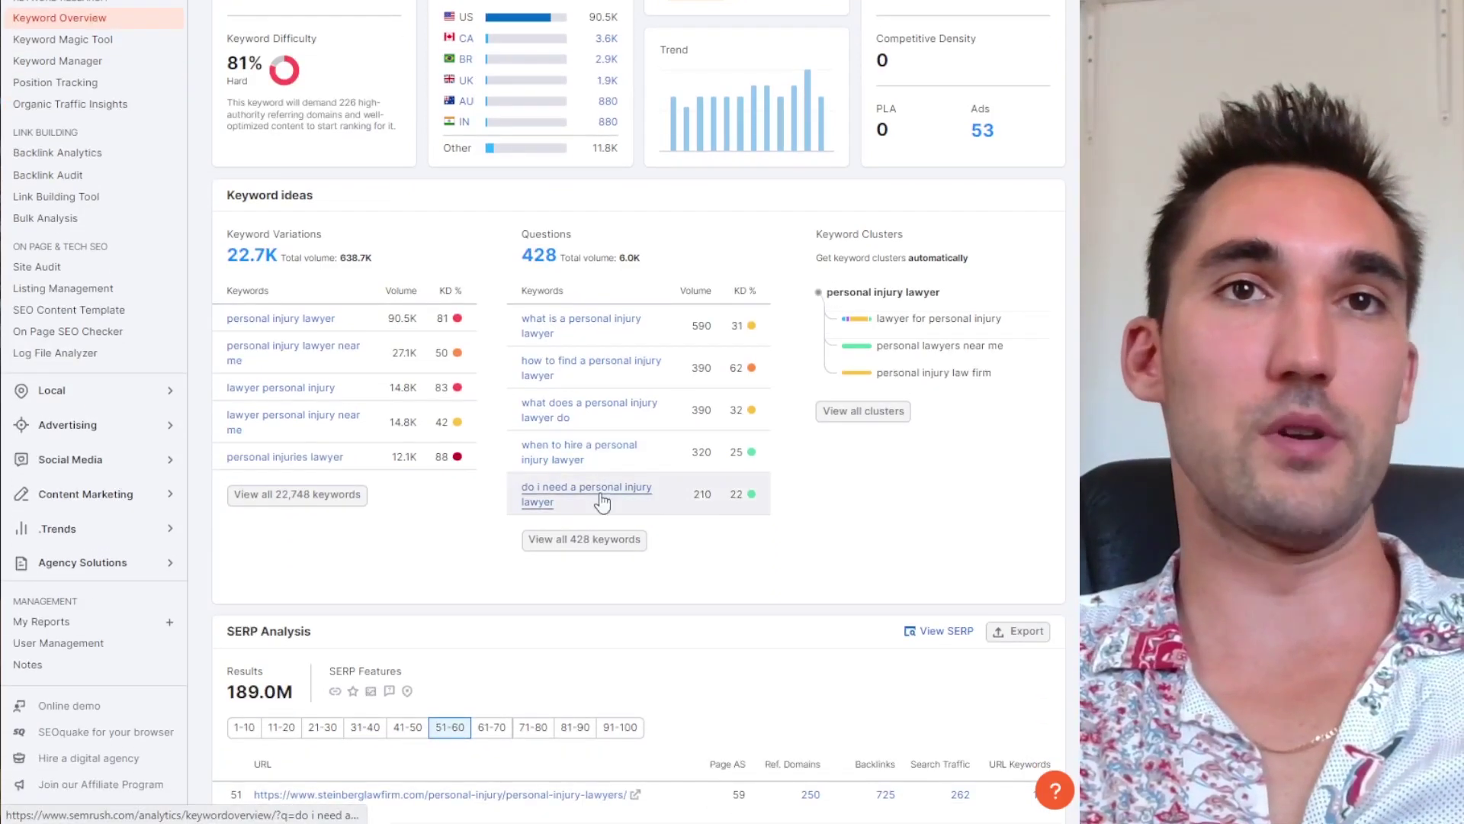
{"action": "left_click", "coordinate": [599, 498]}
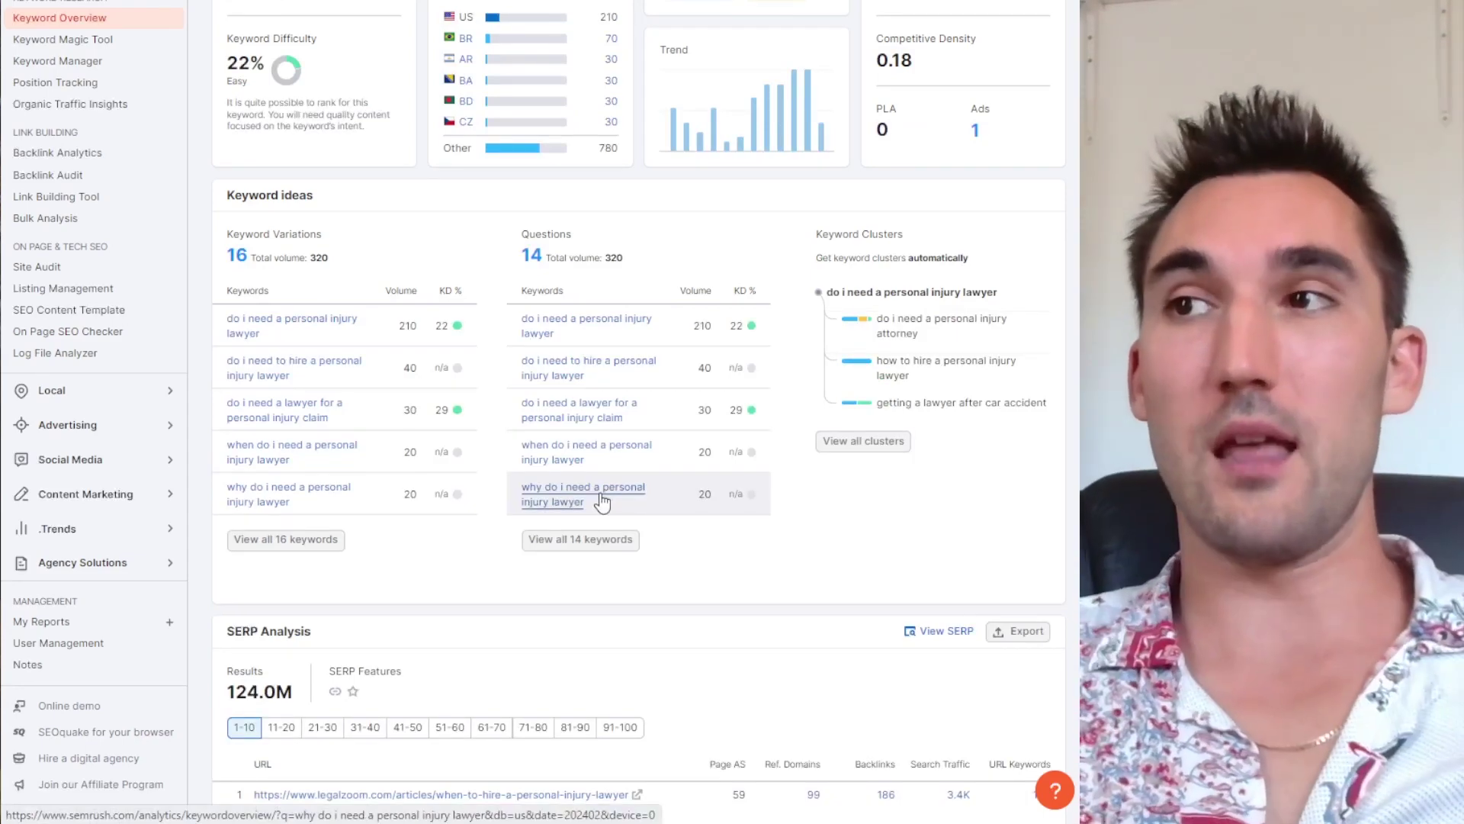
{"action": "scroll", "coordinate": [730, 377], "scroll_direction": "down", "scroll_amount": 8}
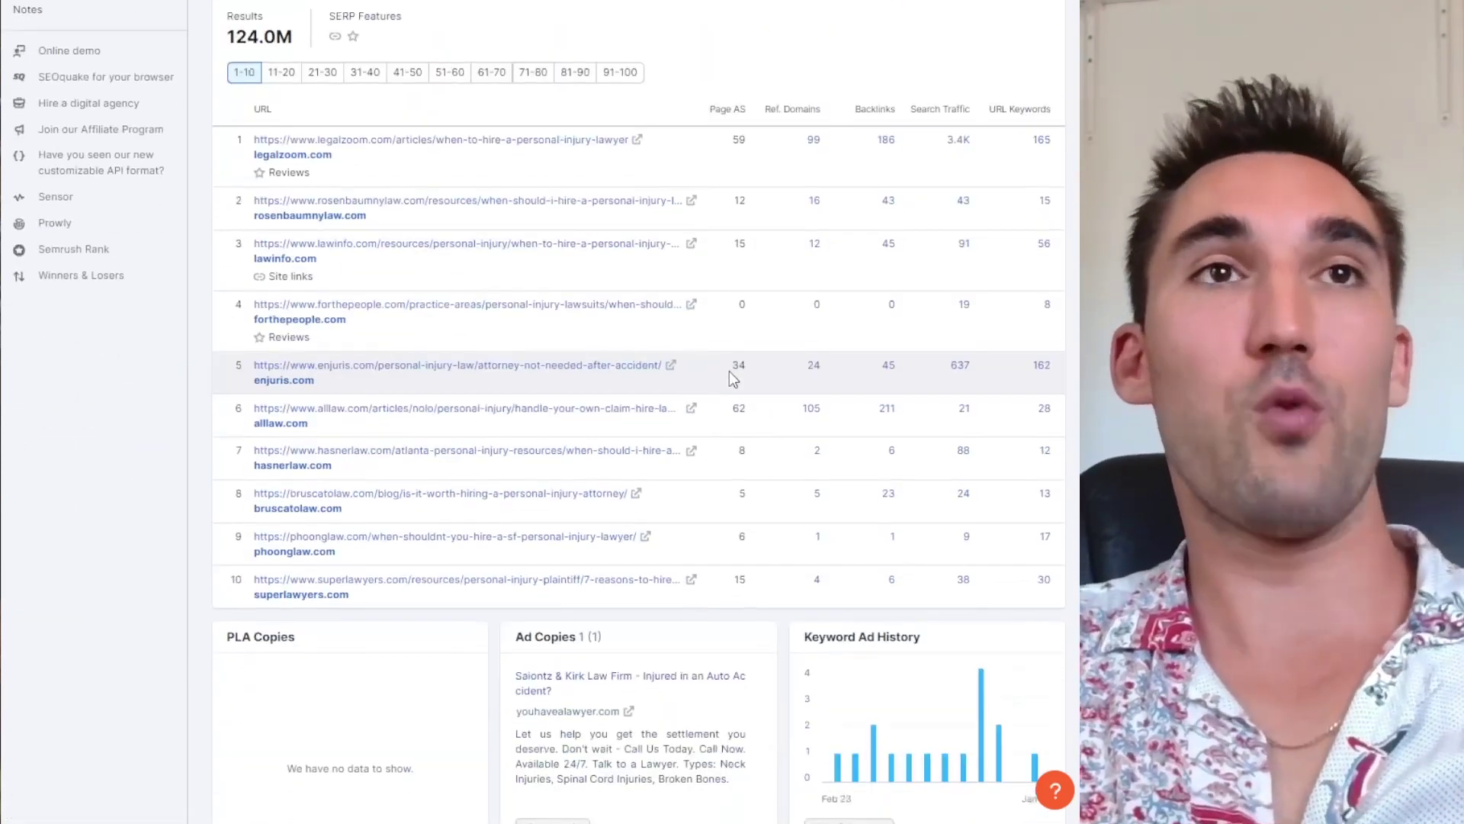
{"action": "scroll", "coordinate": [729, 370], "scroll_direction": "up", "scroll_amount": 1}
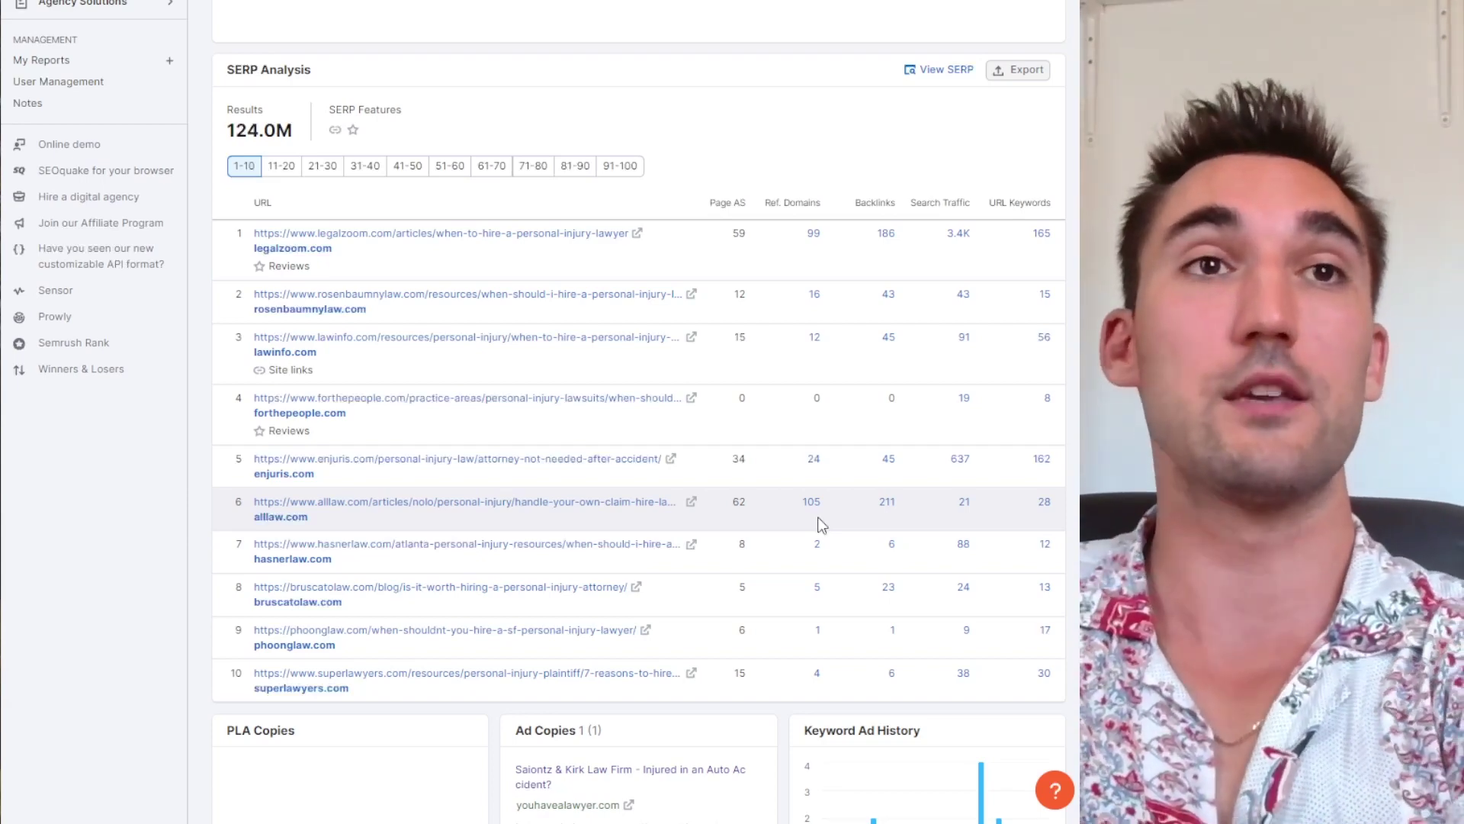
{"action": "scroll", "coordinate": [867, 468], "scroll_direction": "up", "scroll_amount": 15}
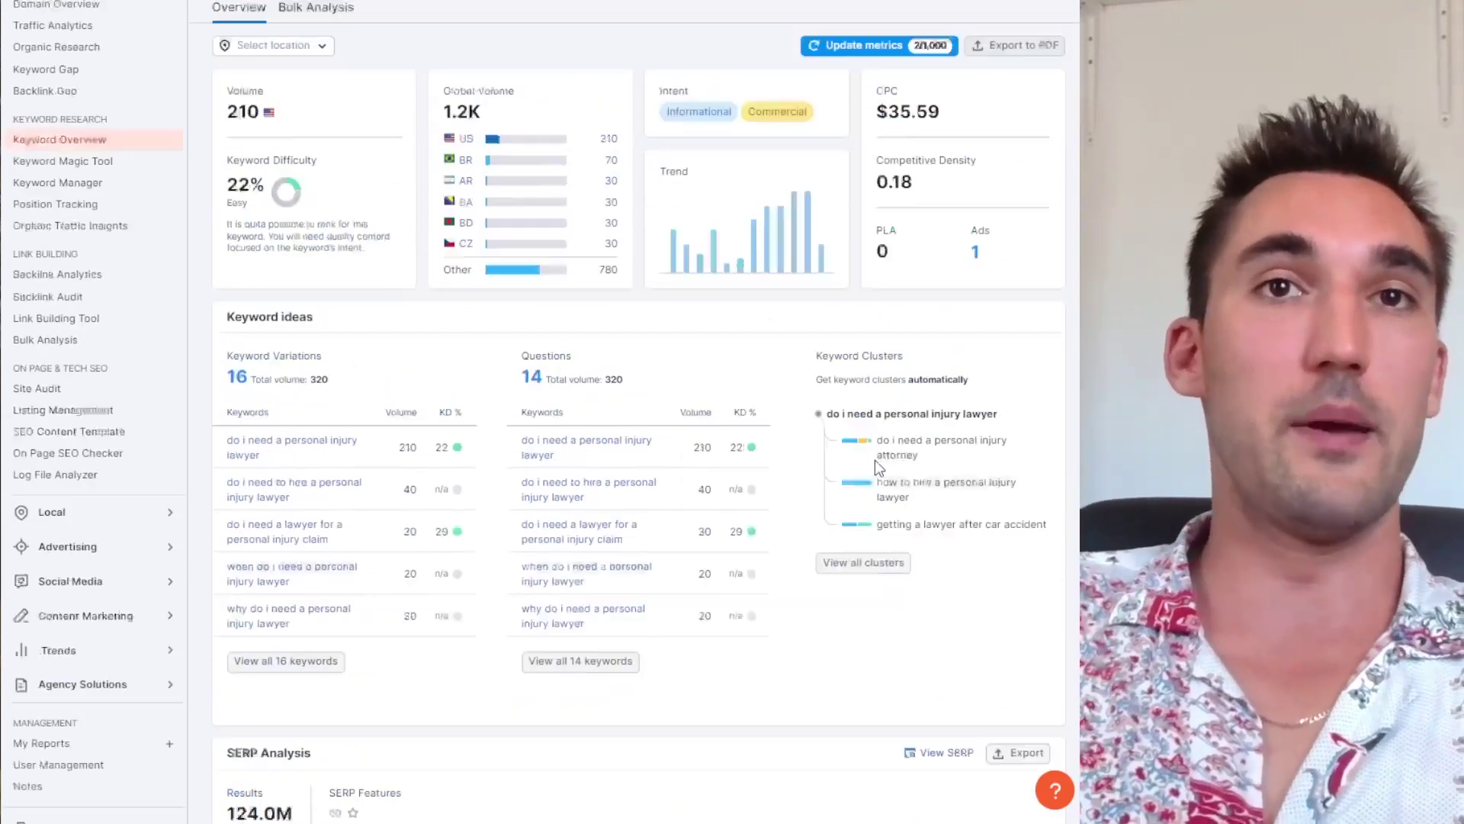
{"action": "scroll", "coordinate": [739, 605], "scroll_direction": "down", "scroll_amount": 10}
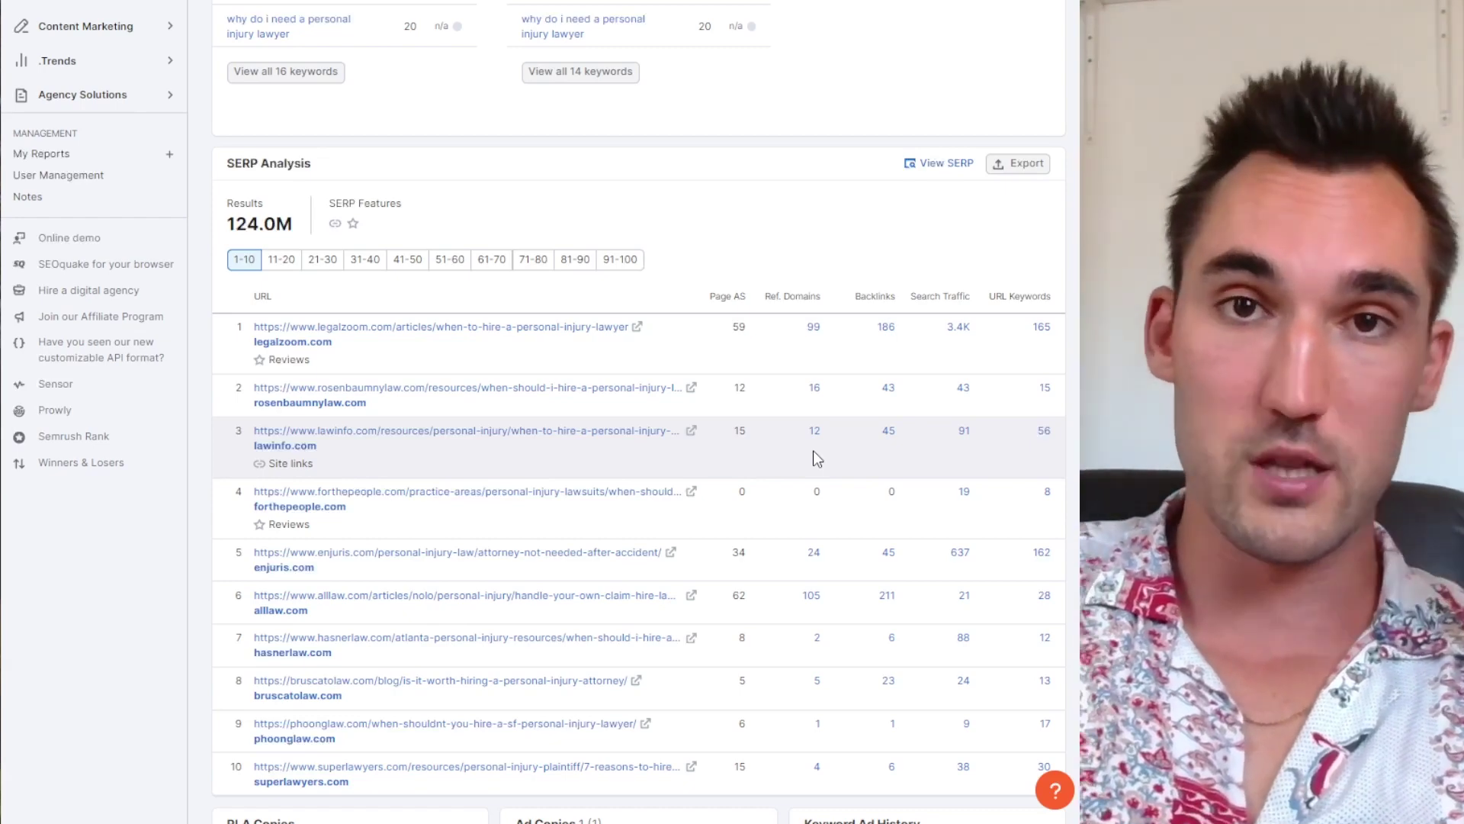
{"action": "scroll", "coordinate": [762, 439], "scroll_direction": "down", "scroll_amount": 3}
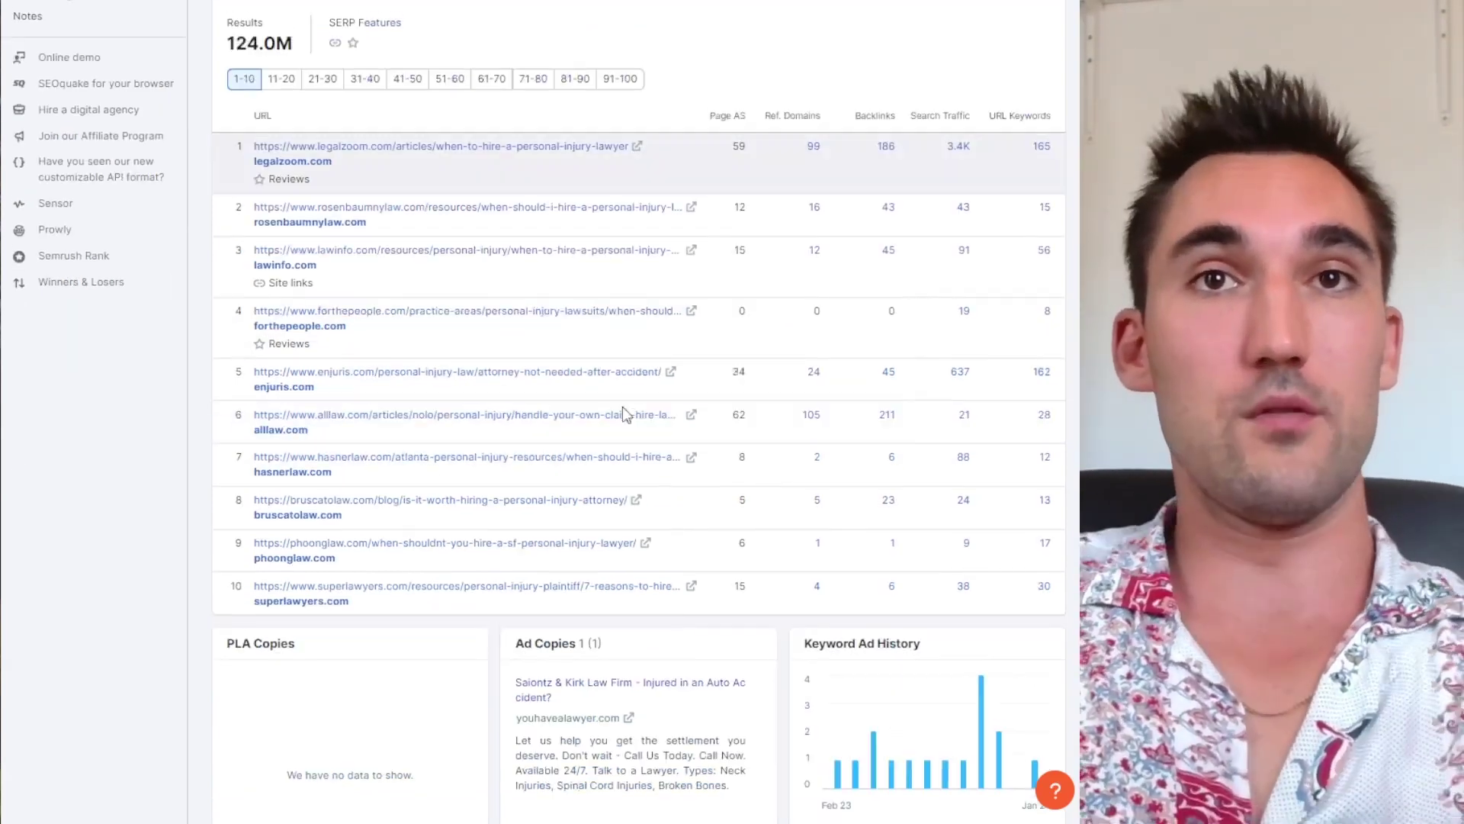
{"action": "scroll", "coordinate": [564, 399], "scroll_direction": "up", "scroll_amount": 6}
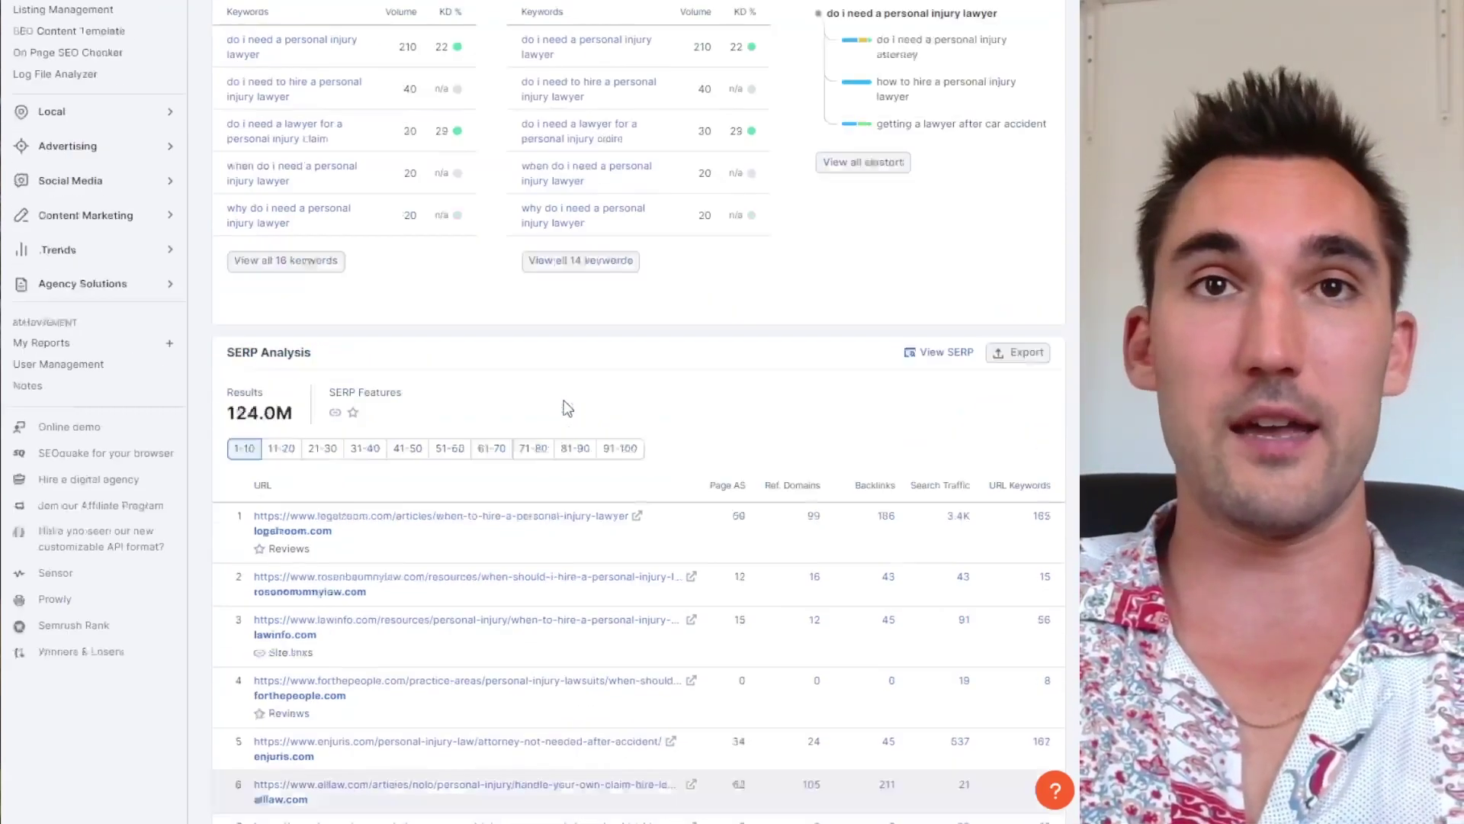
{"action": "scroll", "coordinate": [559, 410], "scroll_direction": "down", "scroll_amount": 3}
{"action": "scroll", "coordinate": [559, 410], "scroll_direction": "down", "scroll_amount": 3}
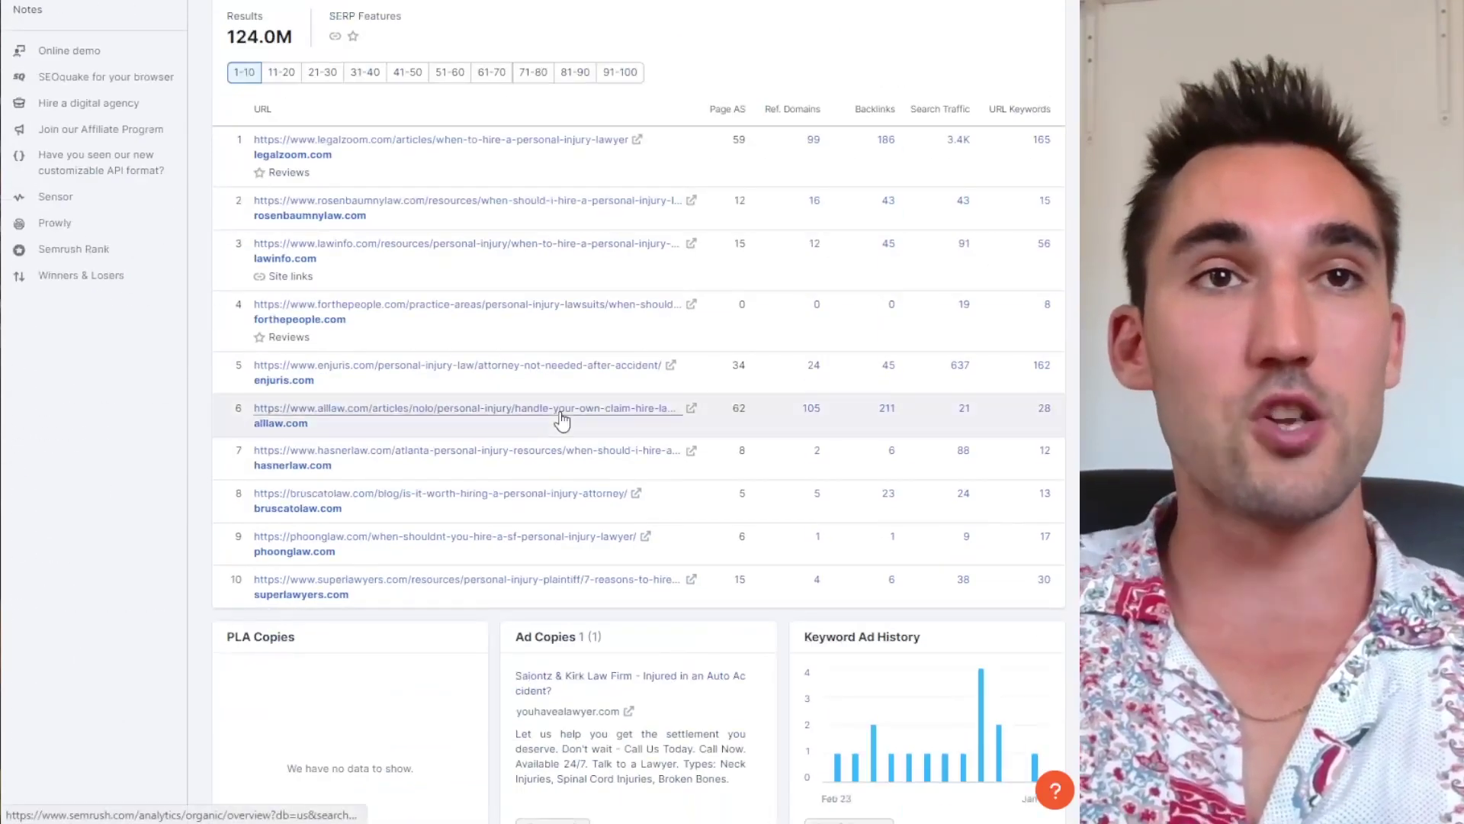
{"action": "scroll", "coordinate": [562, 419], "scroll_direction": "up", "scroll_amount": 13}
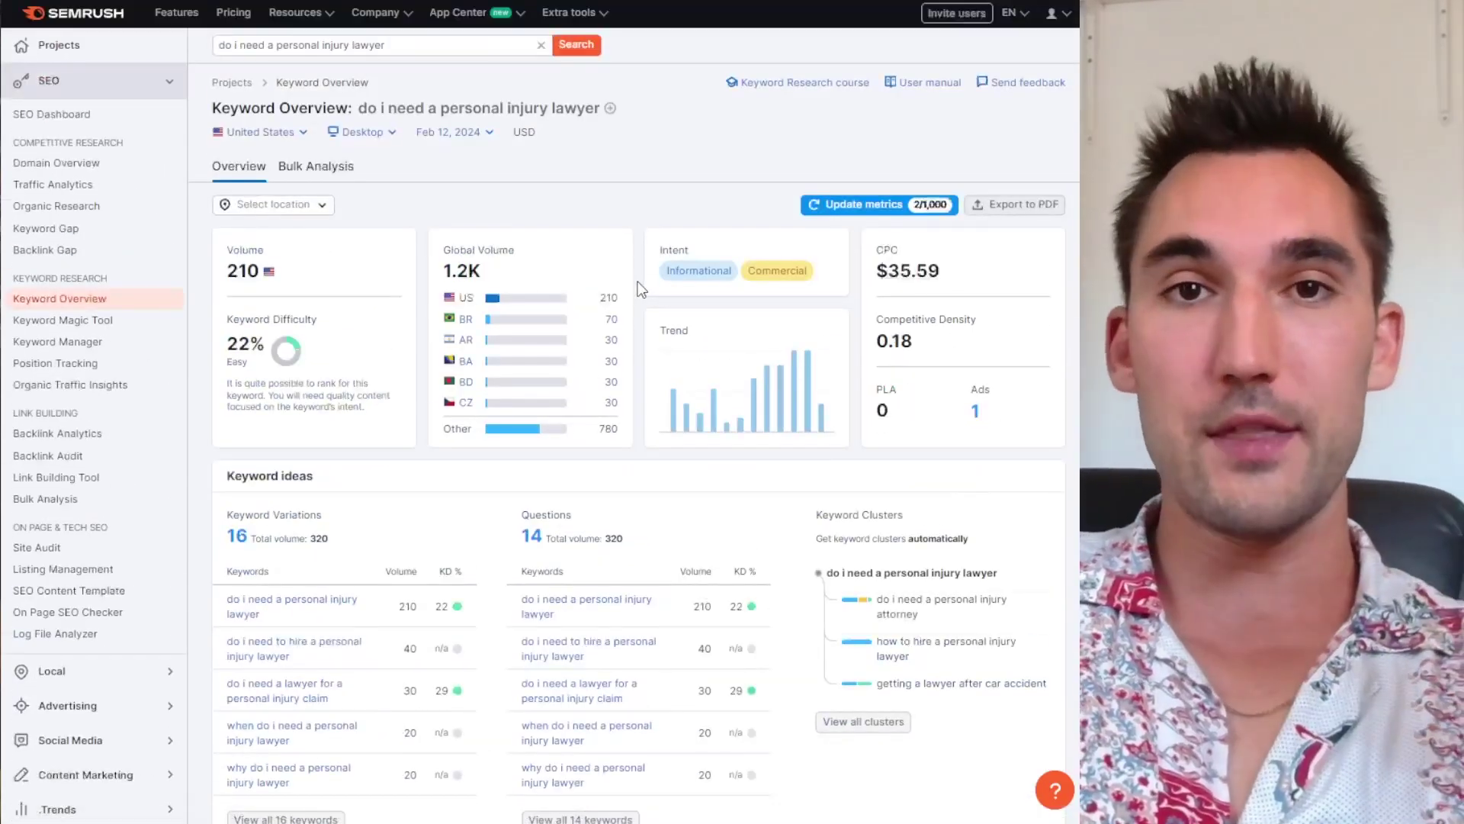